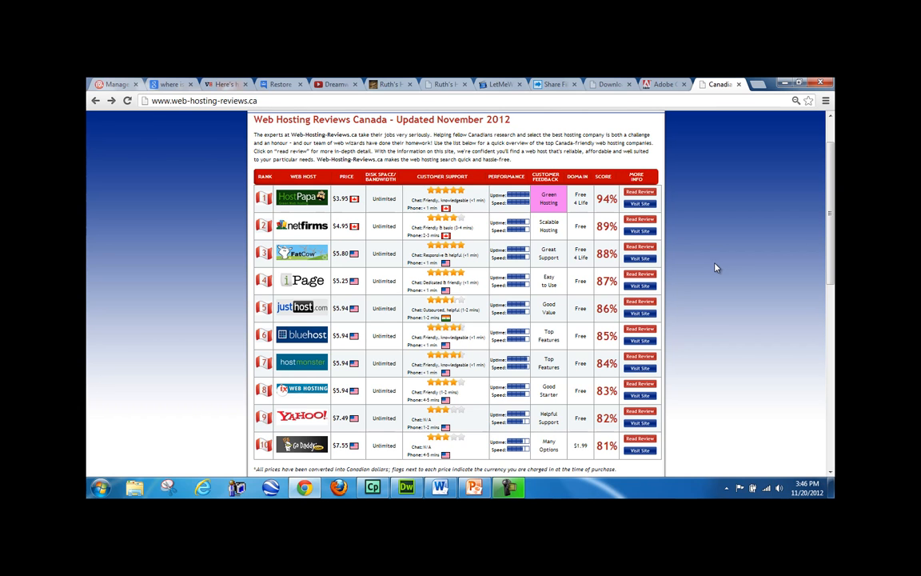
- Scroll through the Canadian web host ranking table on web-hosting-reviews.ca
scroll(716, 268, "down", 2)
scroll(714, 264, "up", 2)
- Return to godaddy.com, reveal the My Account login fields, then switch to Dreamweaver
left_click(95, 100)
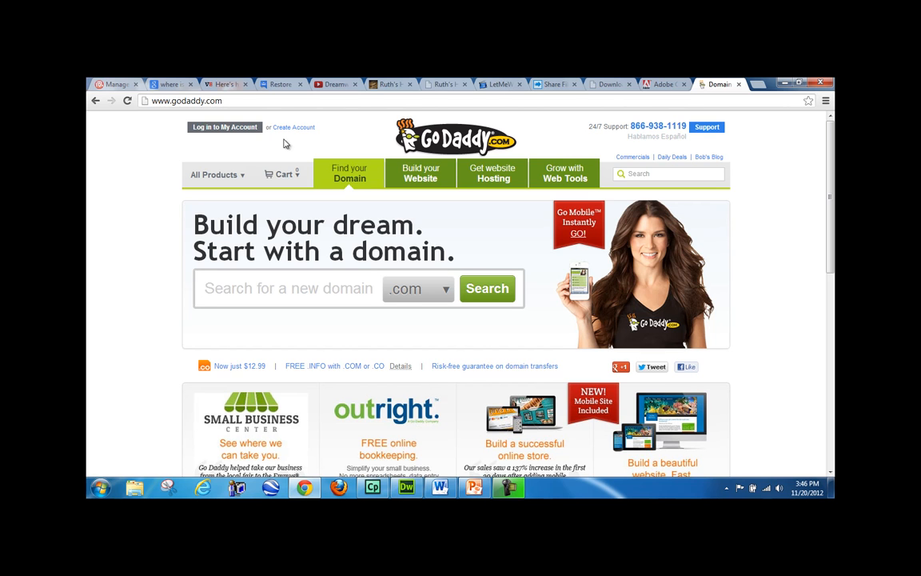
left_click(227, 127)
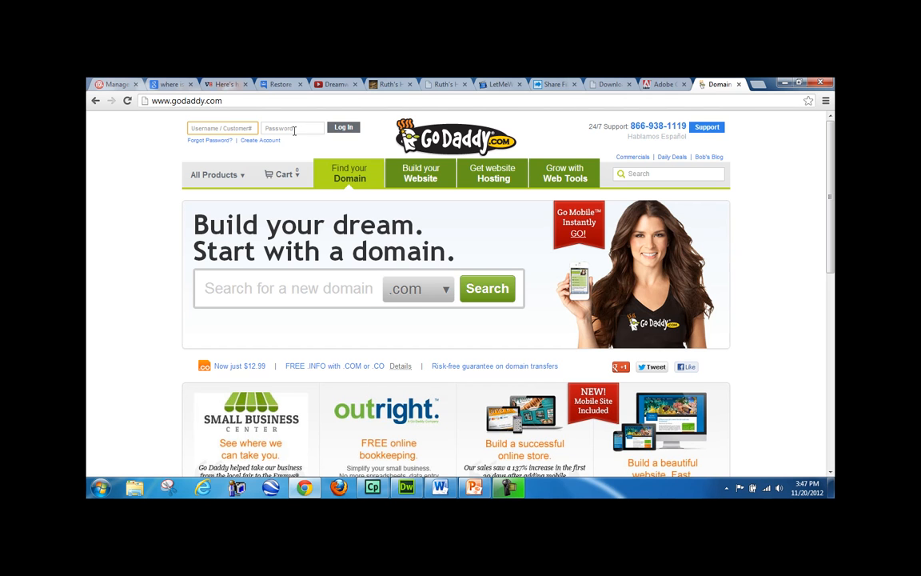
left_click(406, 487)
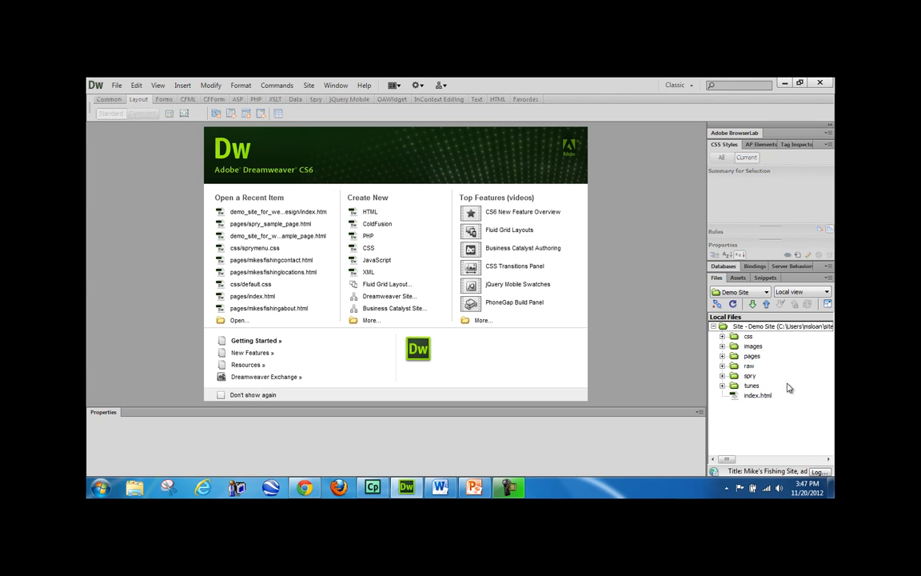
- Open Demo Site's Site Setup from Manage Sites and show its empty Servers list
left_click(760, 294)
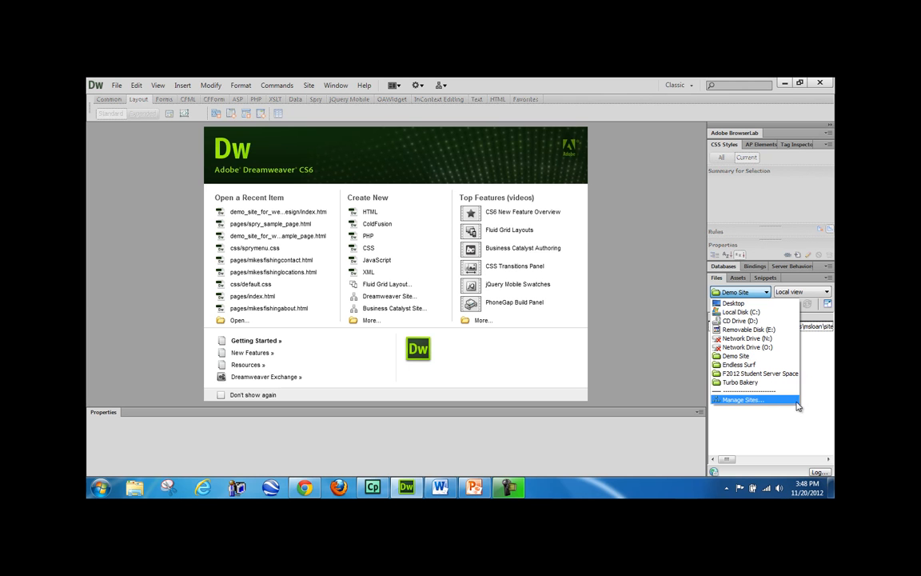
left_click(751, 401)
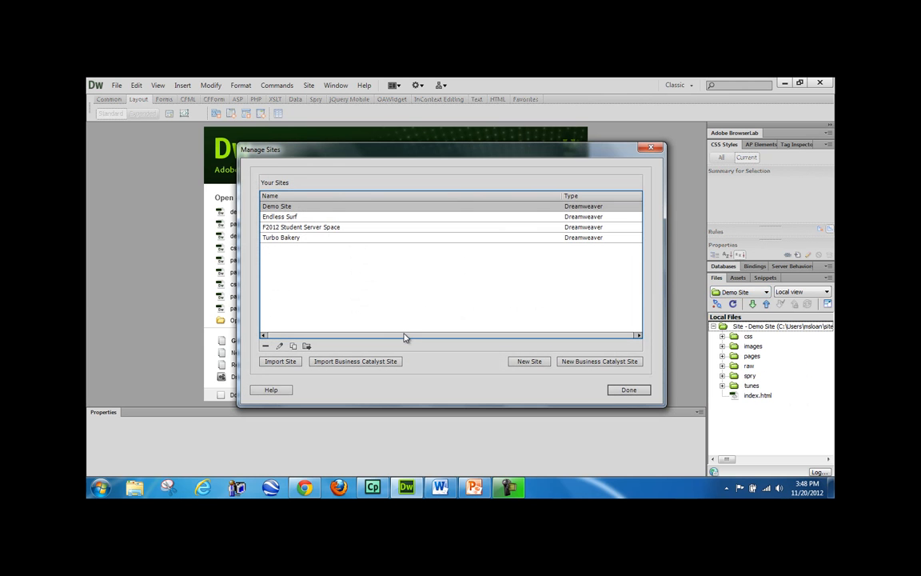
double_click(277, 208)
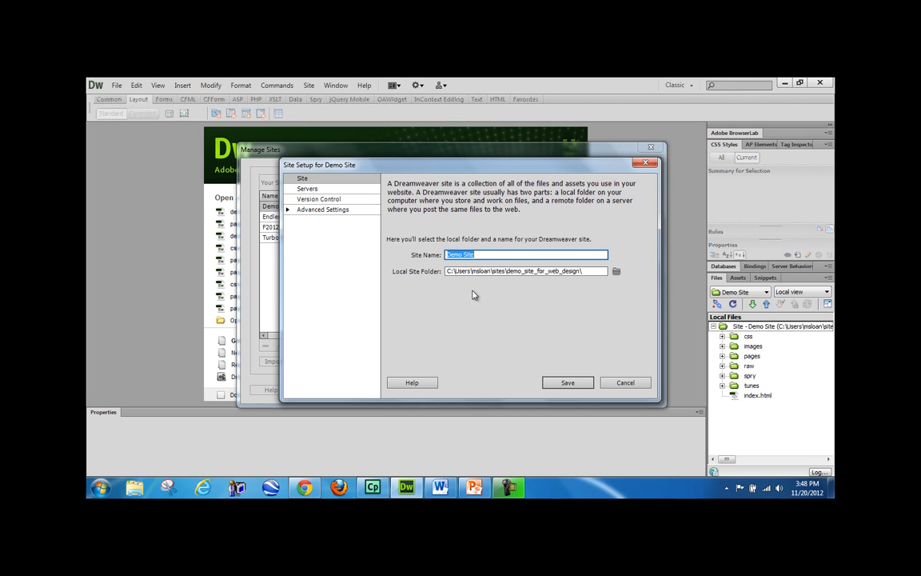
left_click(308, 190)
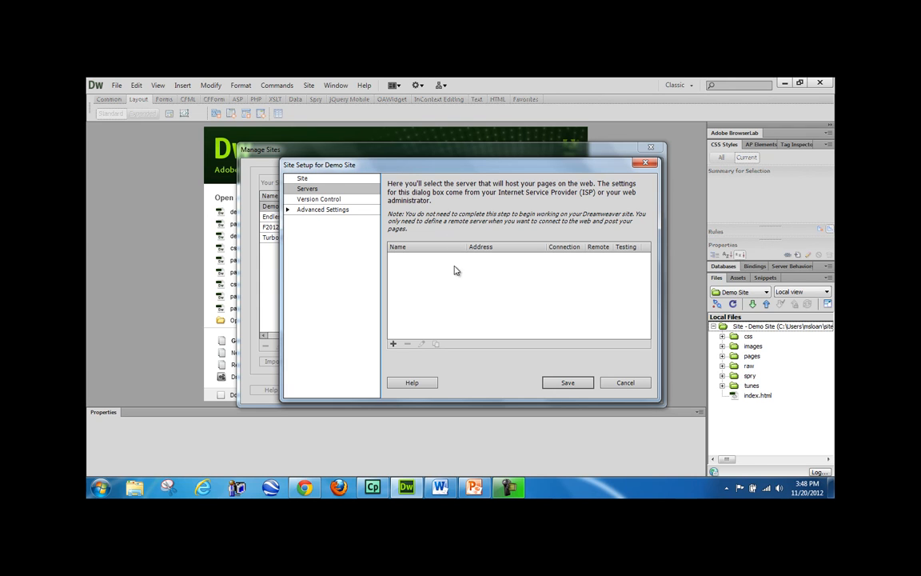
- Add a server named 'Remote Server' to Demo Site with FTP address kinlinschool.com
left_click(393, 344)
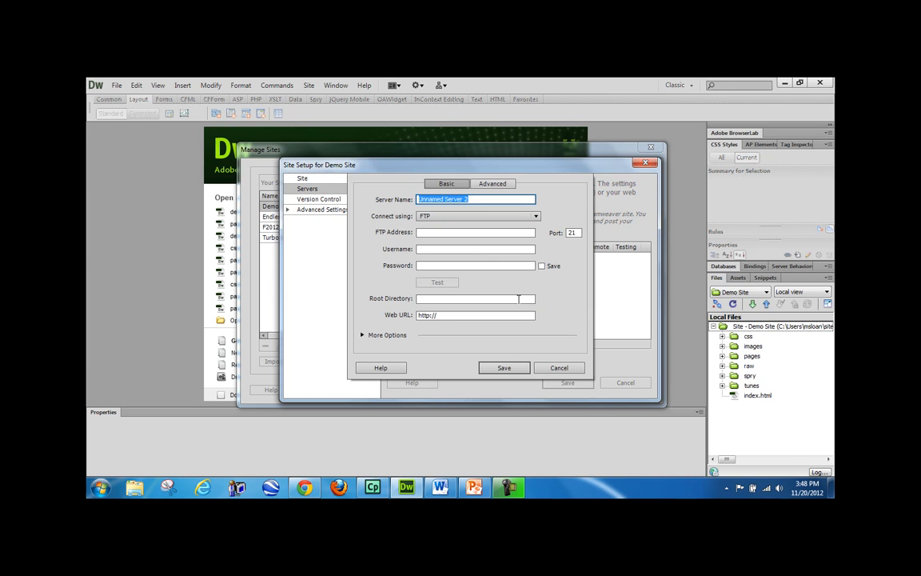
type("Remote Server")
left_click_drag(460, 199, 412, 199)
key("Tab")
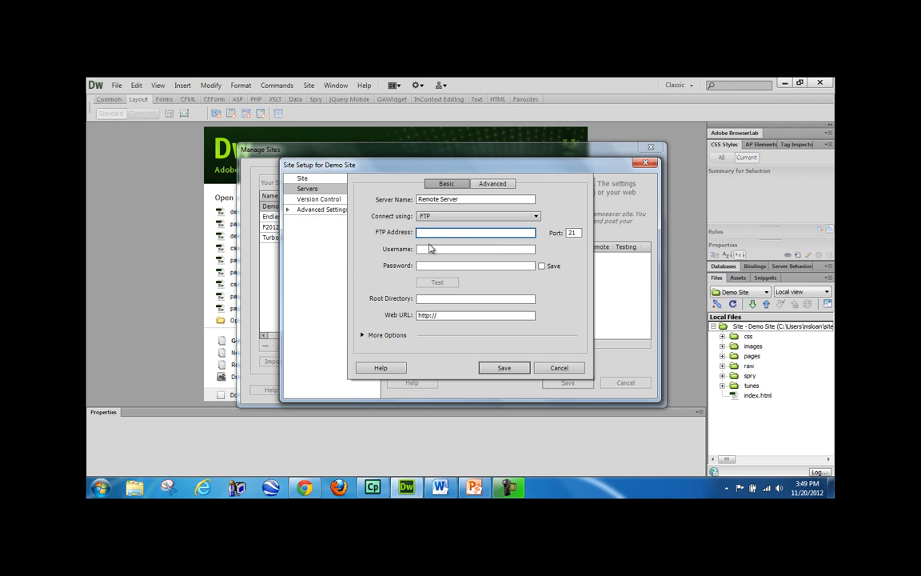
left_click(422, 249)
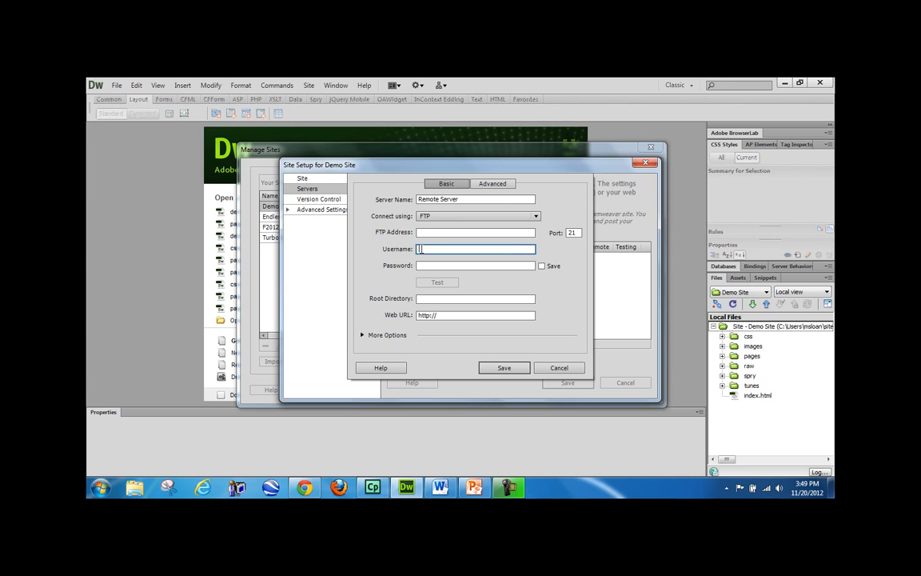
left_click(423, 265)
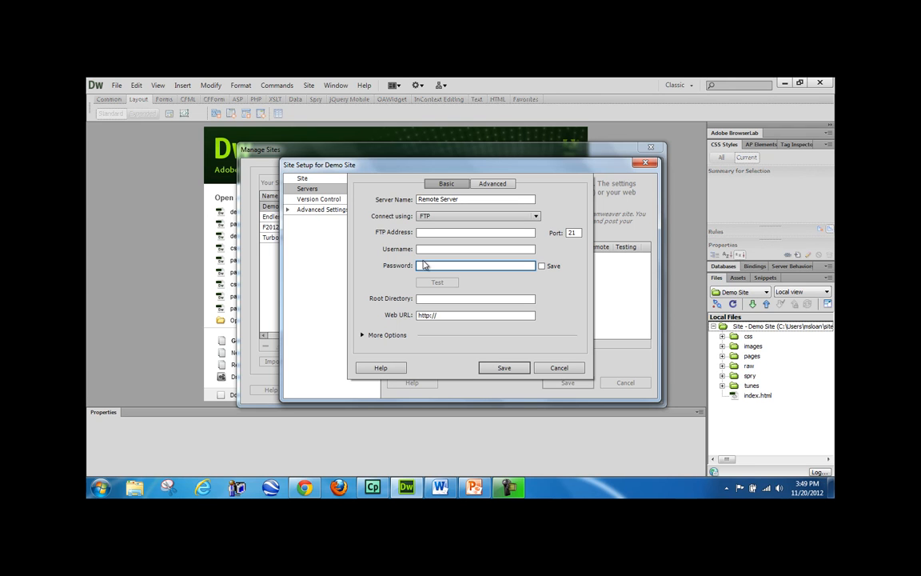
left_click(444, 233)
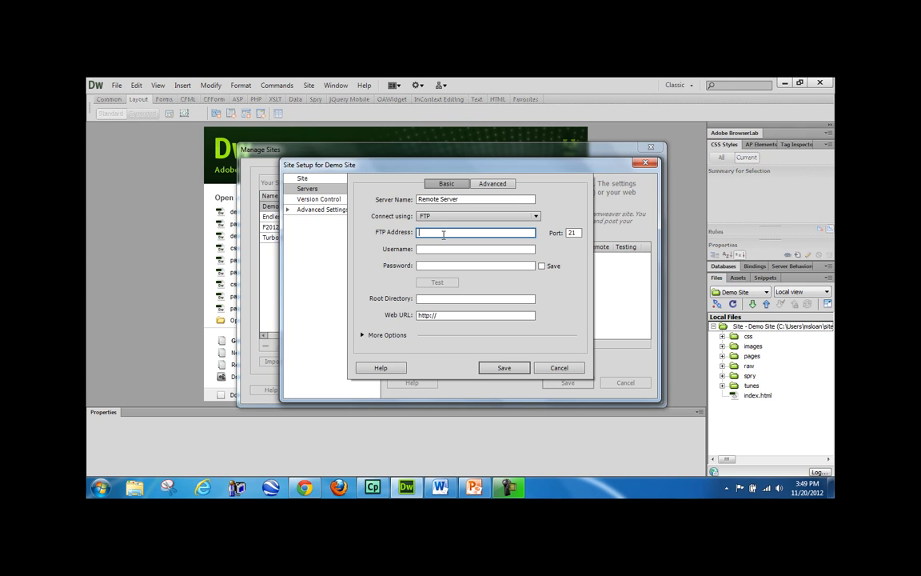
type("kinlinschool.com")
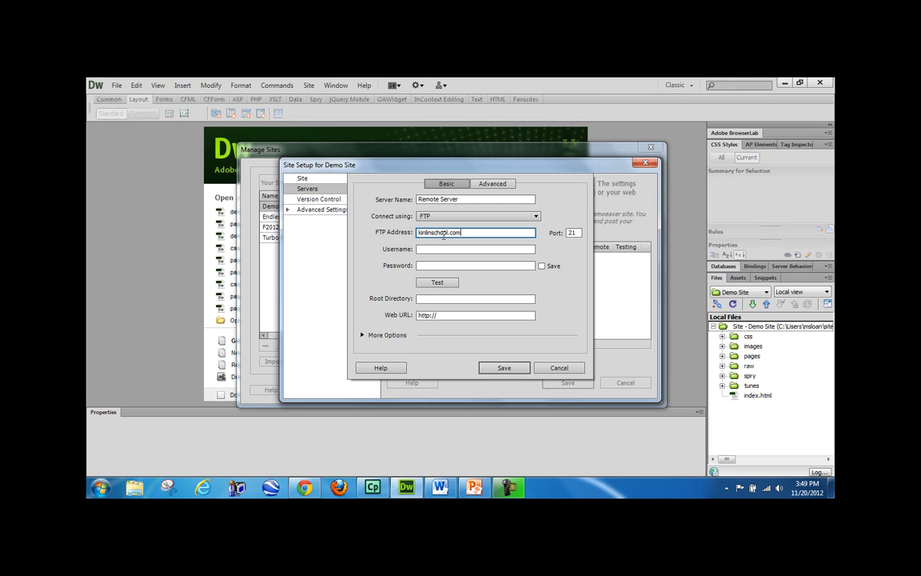
left_click_drag(462, 232, 413, 239)
left_click(468, 233)
double_click(469, 232)
left_click(474, 232)
- In Chrome, go back from GoDaddy to the web-hosting-reviews.ca ranking table
left_click(305, 487)
left_click(95, 102)
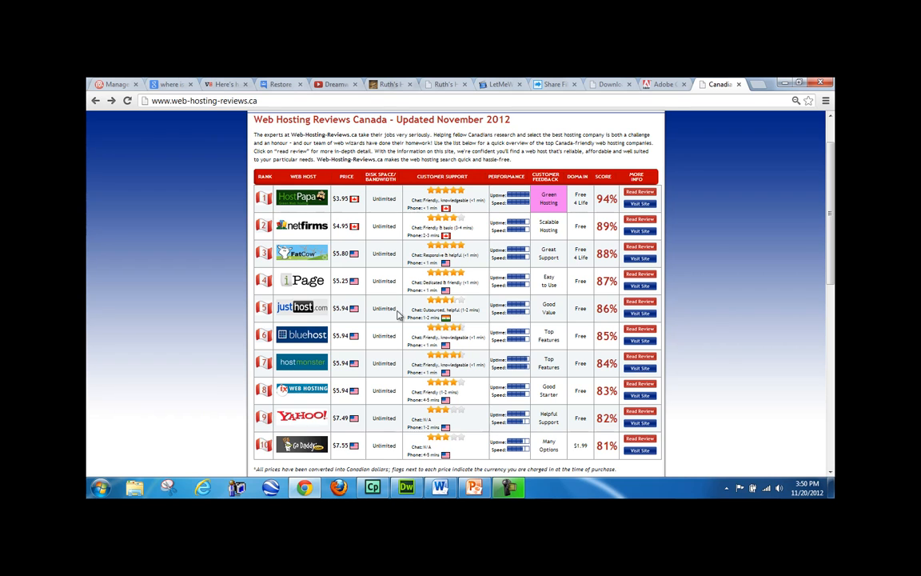
scroll(395, 337, "down", 1)
scroll(395, 337, "up", 1)
- Minimize Chrome and enter the FTP account username and password for Remote Server
left_click(784, 83)
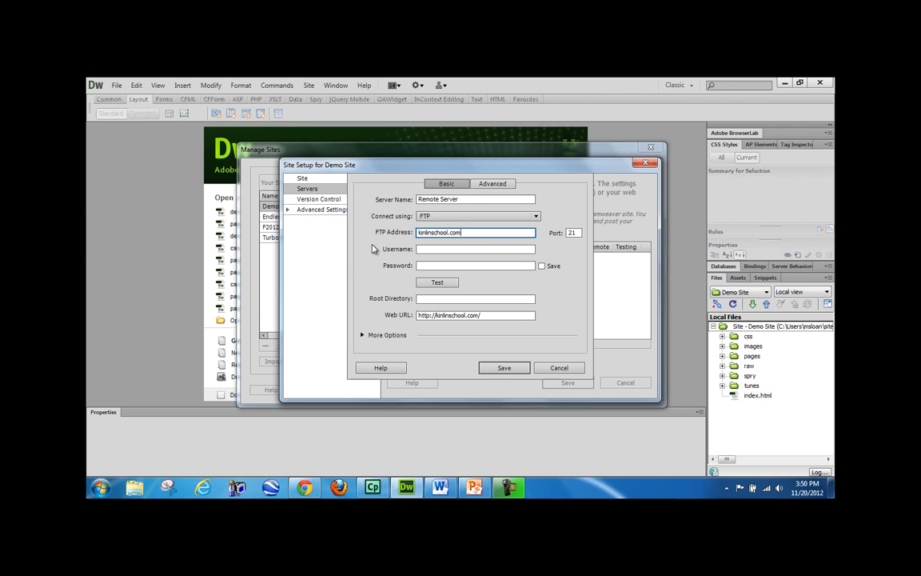
left_click(464, 249)
type("fanshawe")
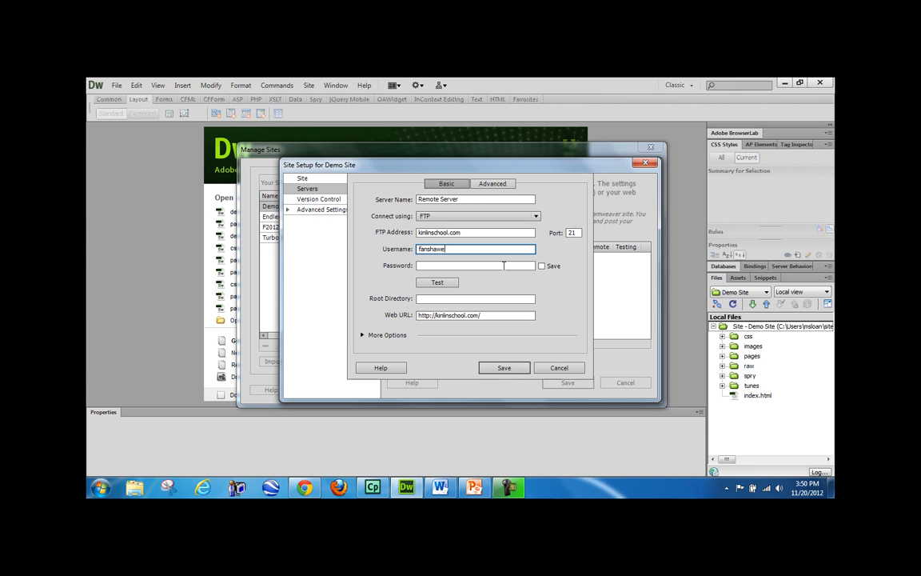
left_click(504, 265)
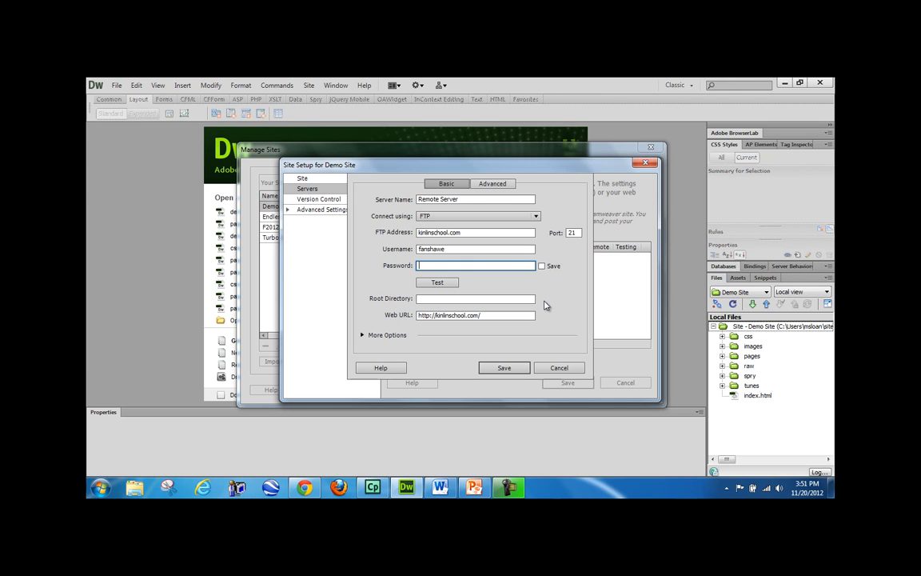
type("************")
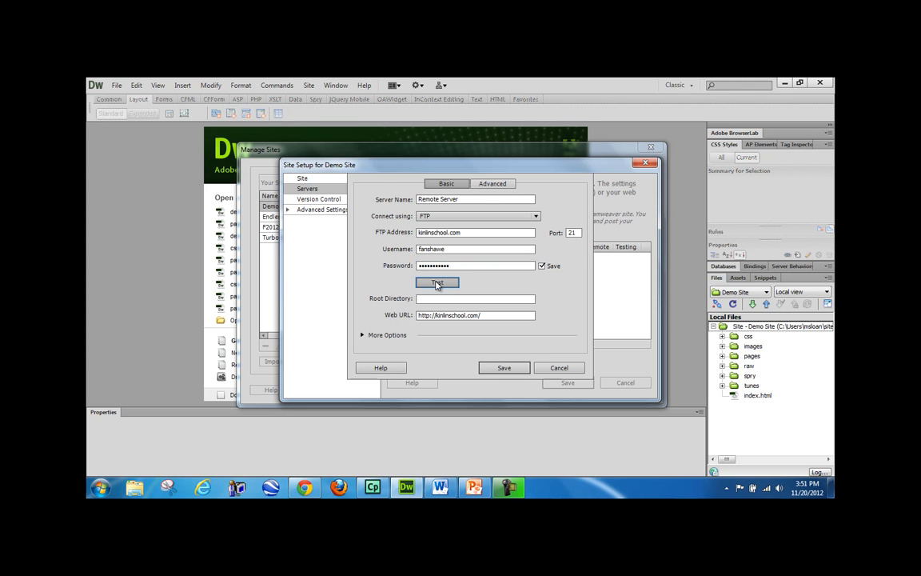
- Test the FTP connection twice, confirming success, and check the port value 21
left_click(437, 282)
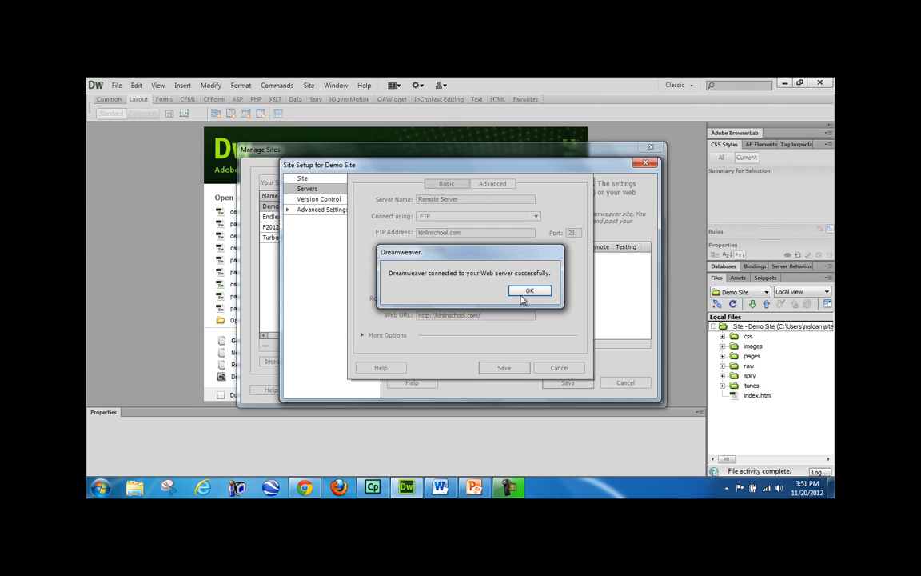
left_click(530, 291)
left_click(434, 265)
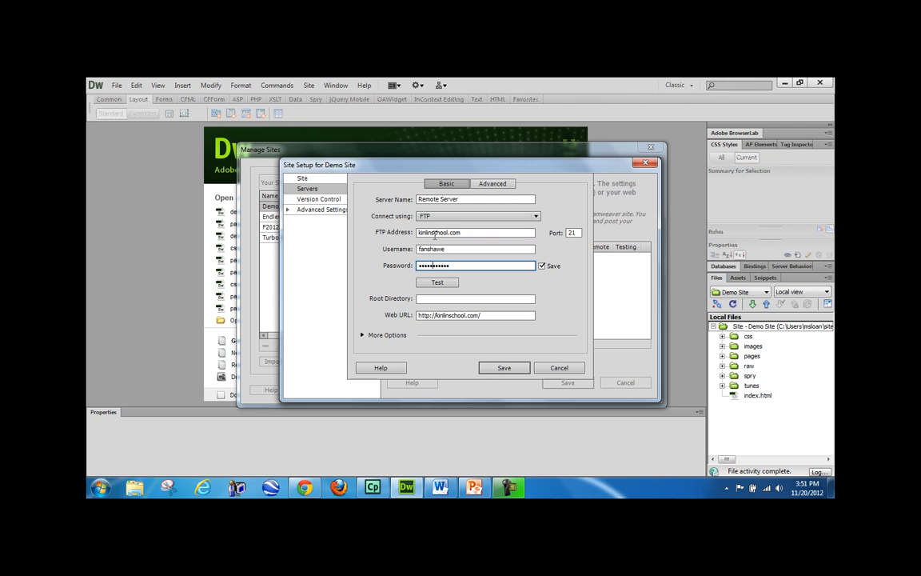
left_click(442, 283)
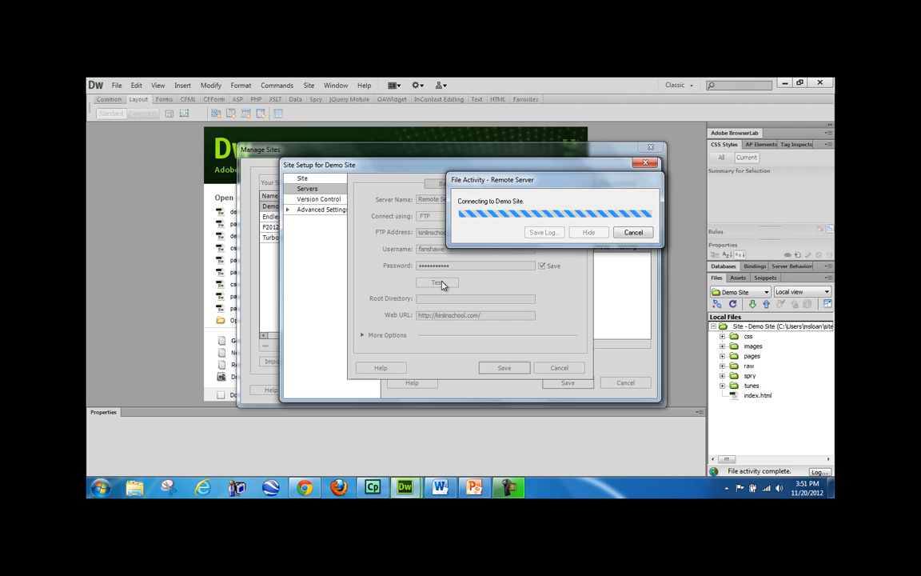
left_click(526, 291)
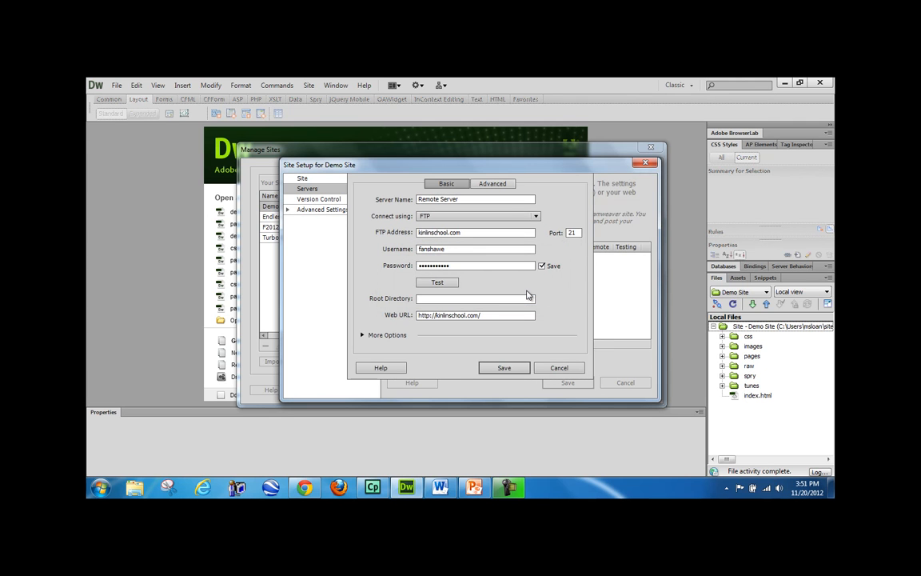
double_click(573, 233)
left_click(574, 282)
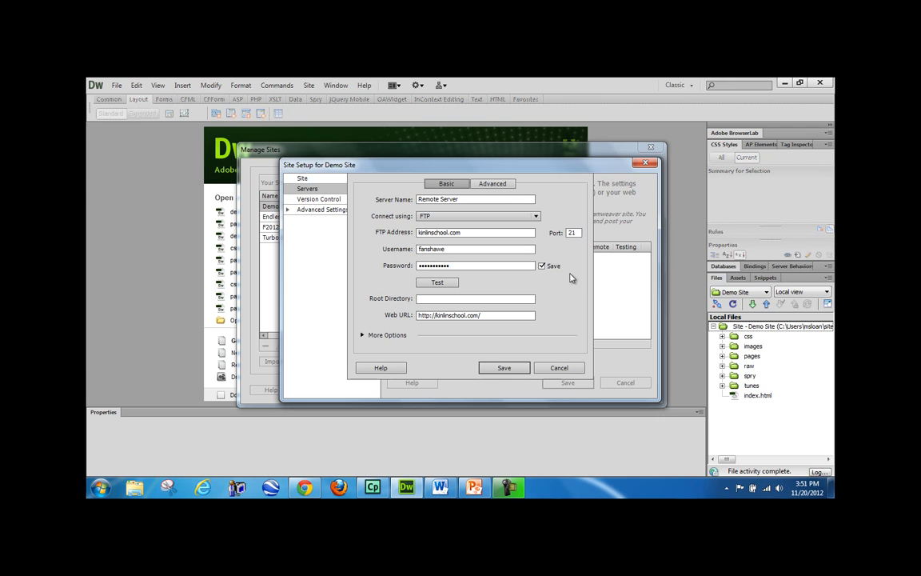
double_click(571, 232)
left_click(576, 282)
- Expand the additional FTP options and rerun the connection test successfully twice
left_click(376, 335)
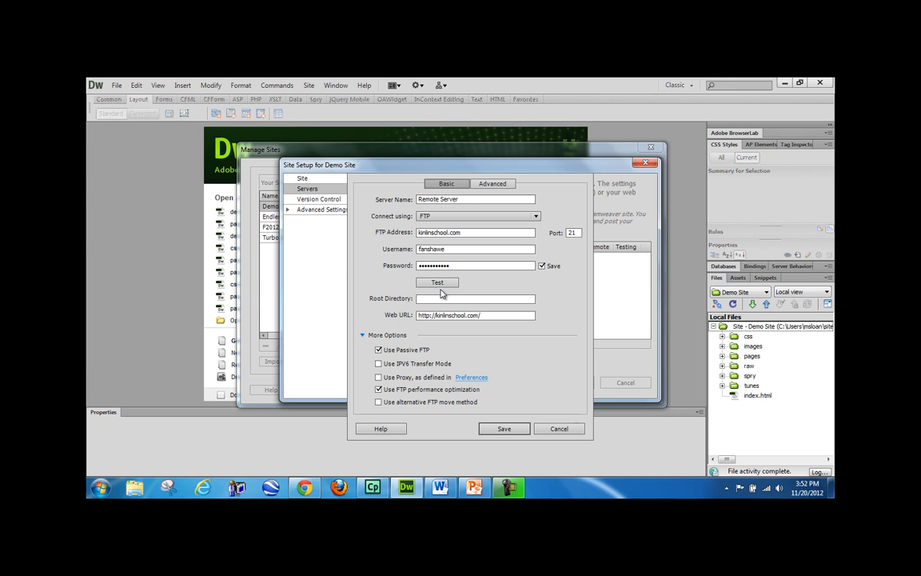
left_click(437, 283)
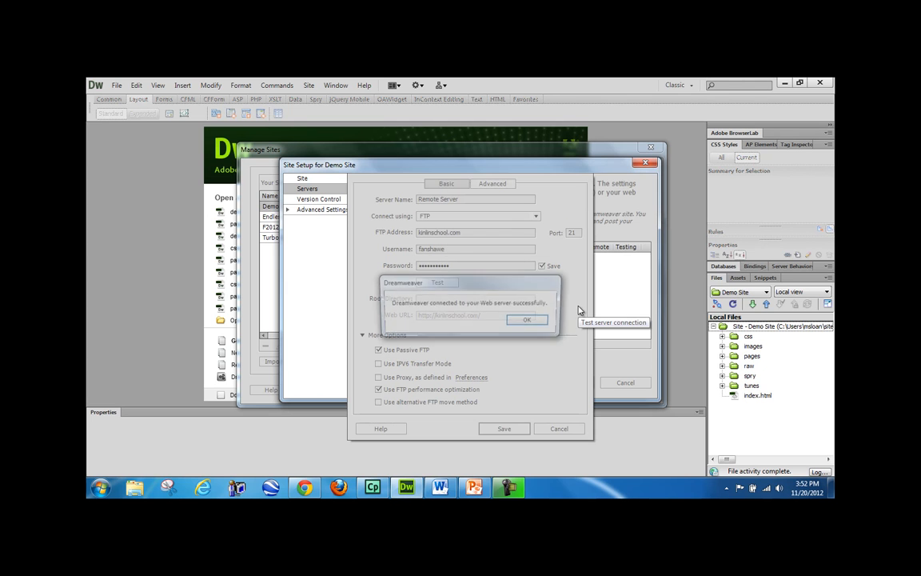
left_click(524, 320)
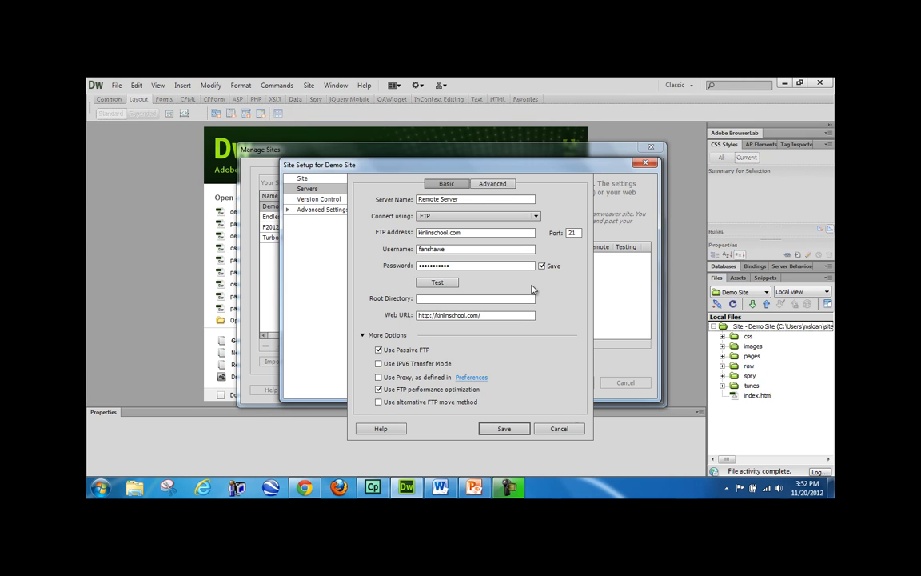
left_click(432, 282)
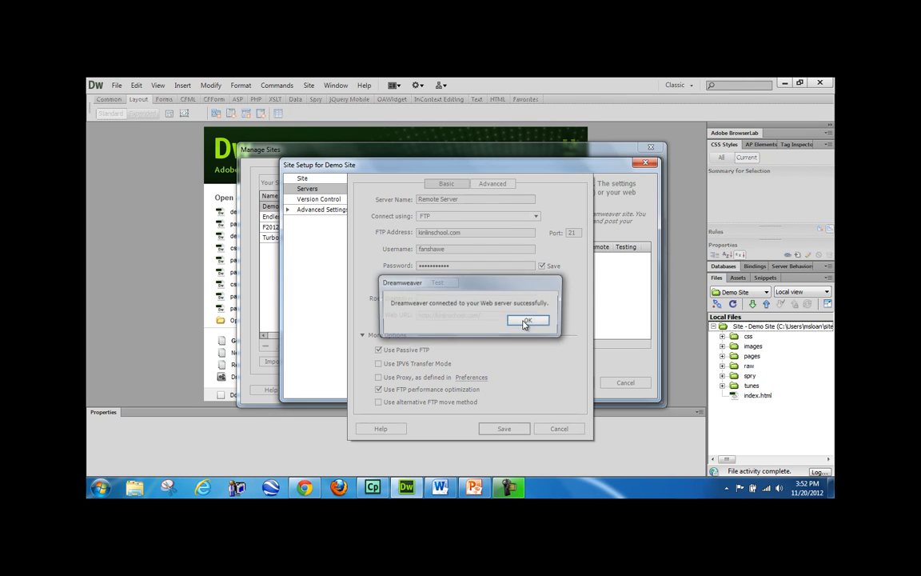
left_click(530, 322)
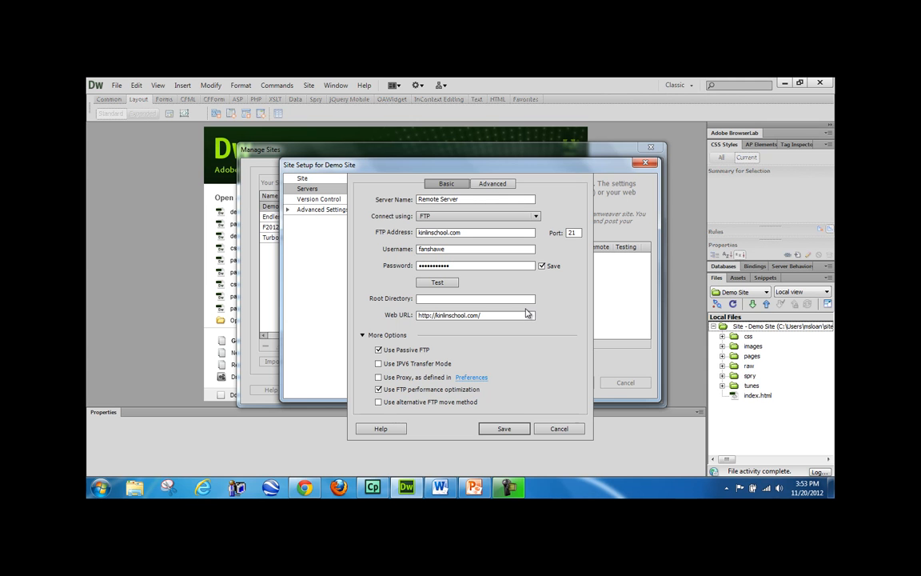
left_click(303, 486)
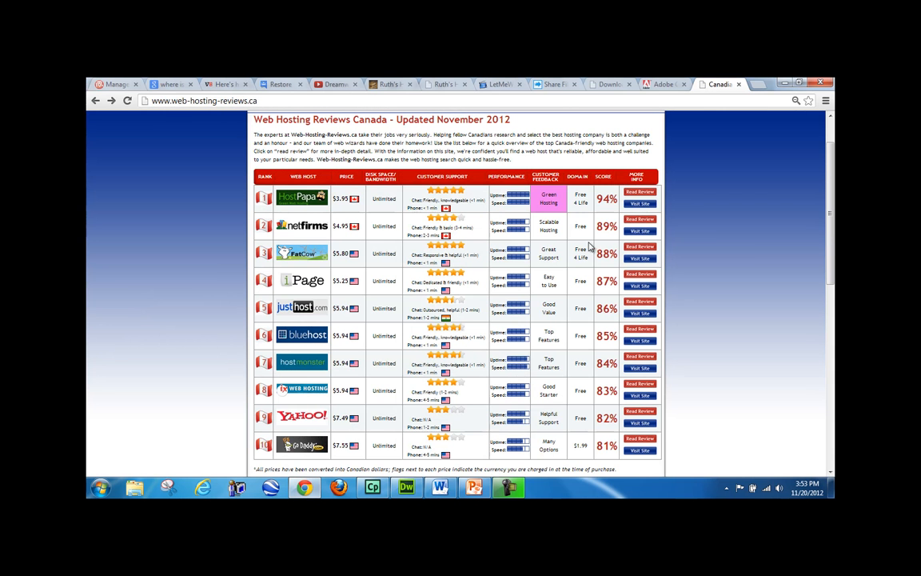
scroll(752, 249, "up", 2)
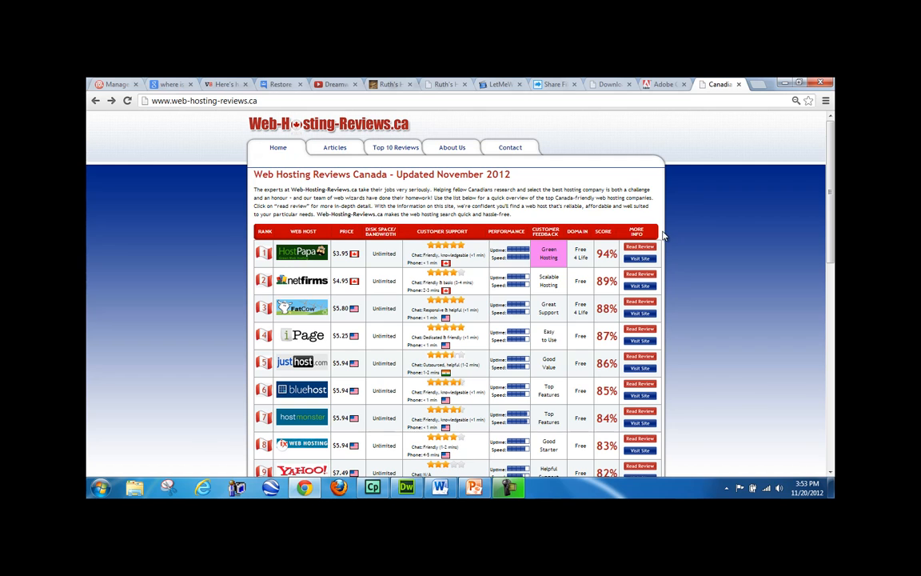
left_click(784, 84)
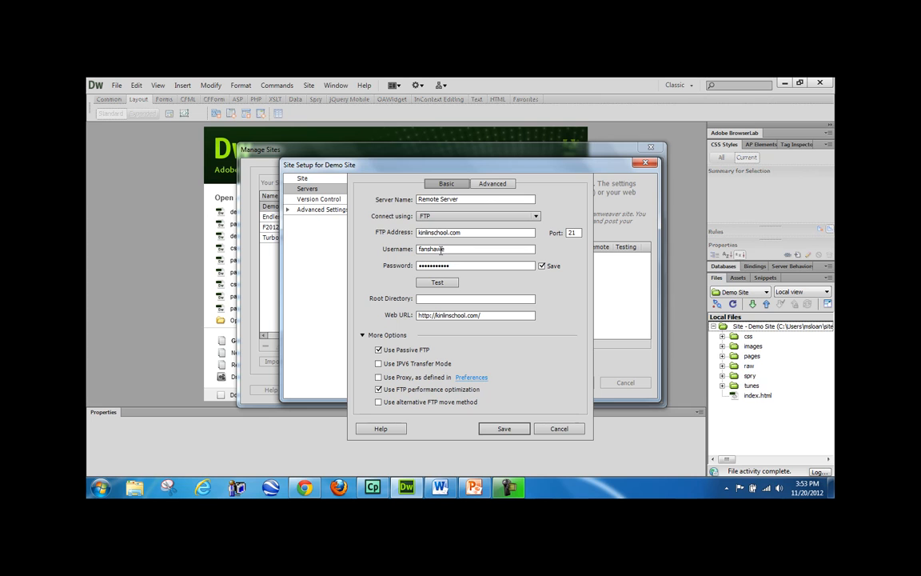
- Review the server fields, run another successful connection test, and place the cursor in Root Directory
left_click_drag(450, 250, 409, 248)
left_click_drag(463, 233, 417, 234)
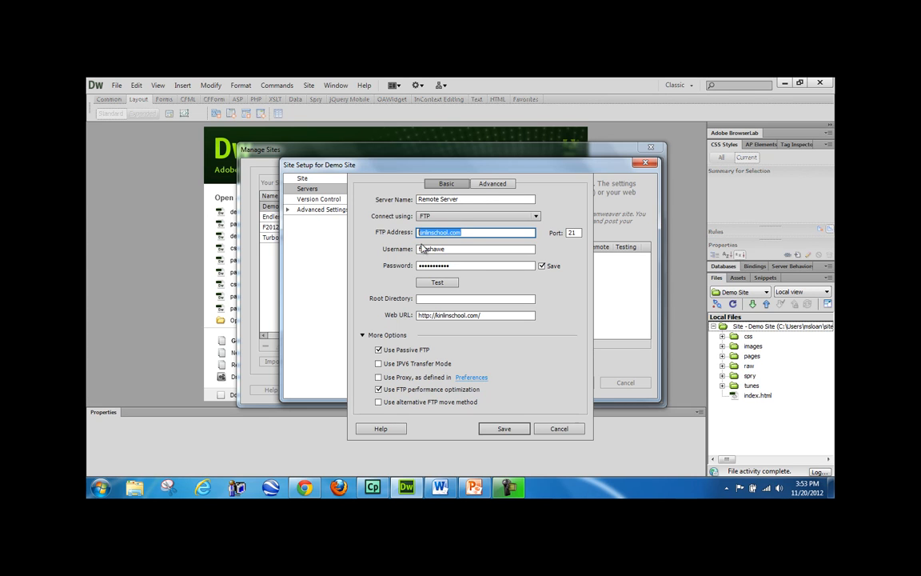
left_click_drag(463, 268, 418, 267)
left_click(482, 279)
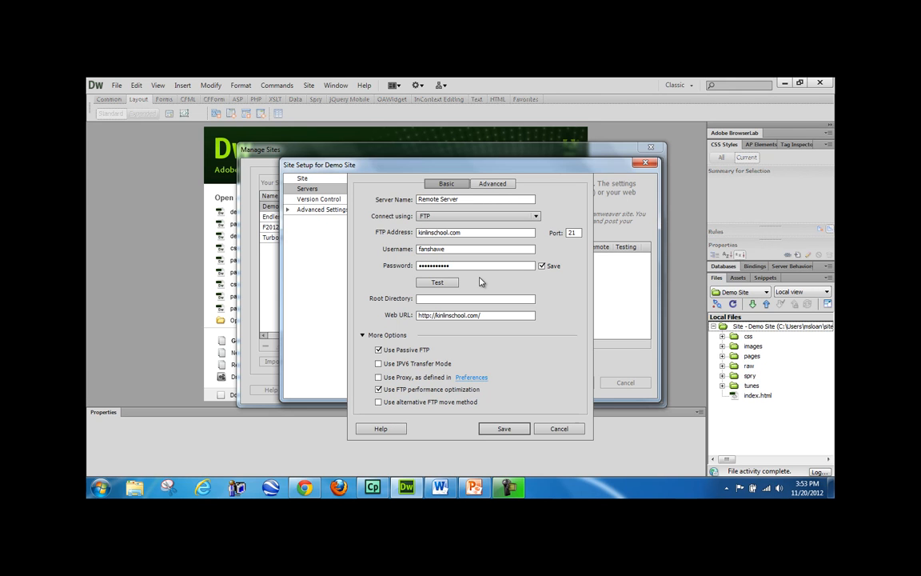
left_click(446, 283)
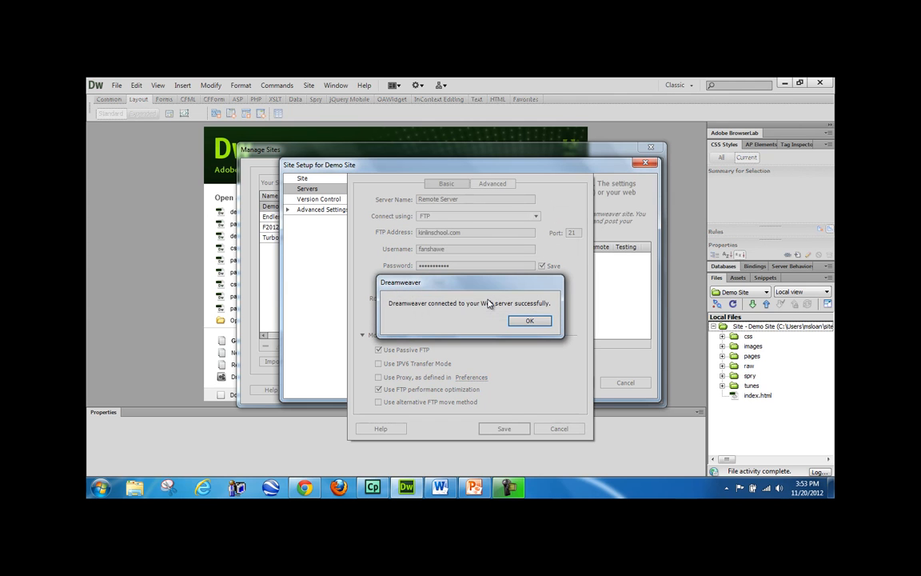
left_click(529, 320)
left_click(448, 299)
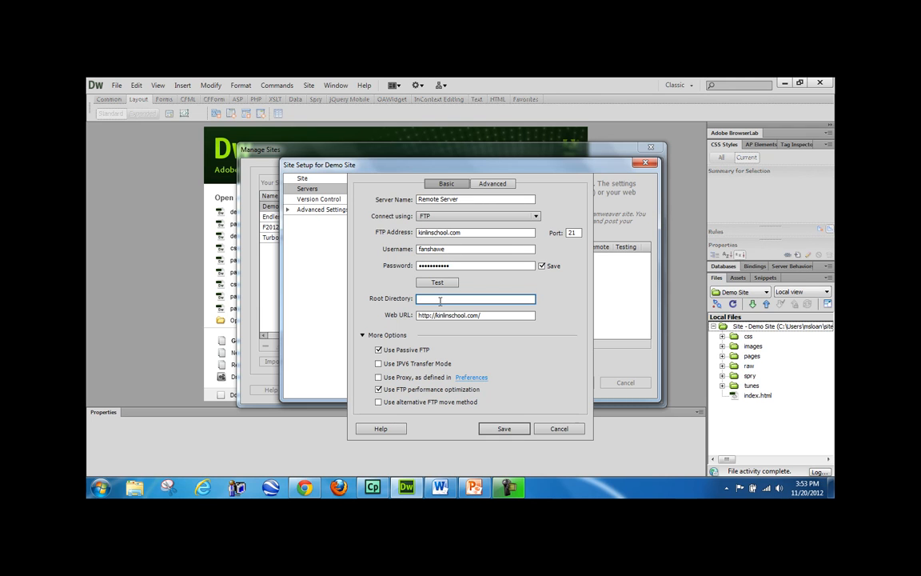
- Set the Root Directory to a personal subfolder inside f2012
double_click(462, 233)
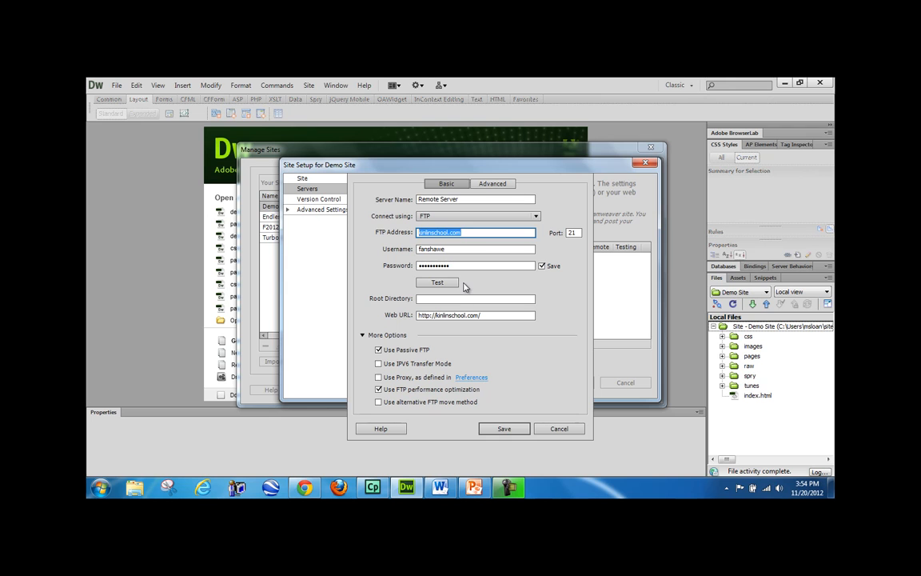
left_click(428, 234)
left_click(440, 298)
type("f2012")
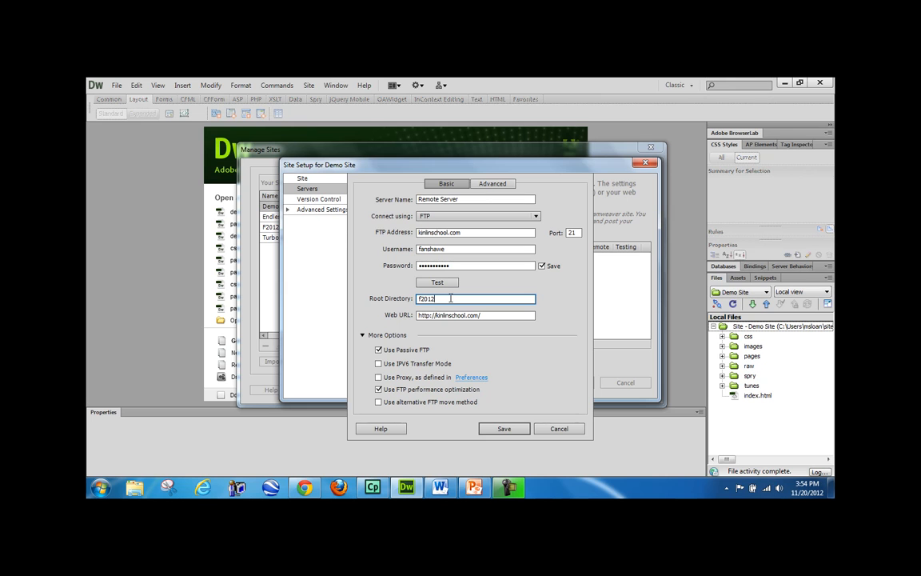
type("sloan")
double_click(468, 298)
left_click_drag(468, 298, 437, 298)
- Test the connection with the new root directory and acknowledge the success message
left_click(438, 282)
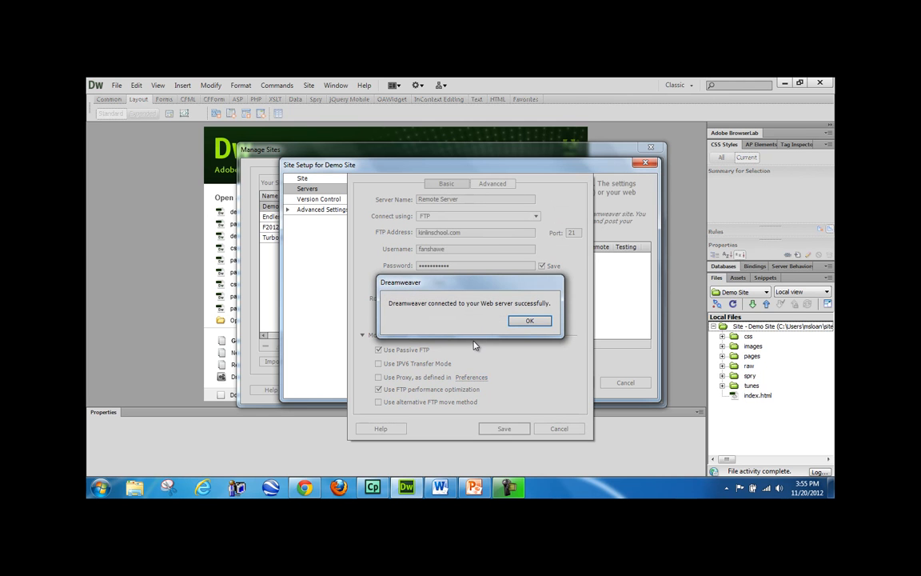
left_click(530, 322)
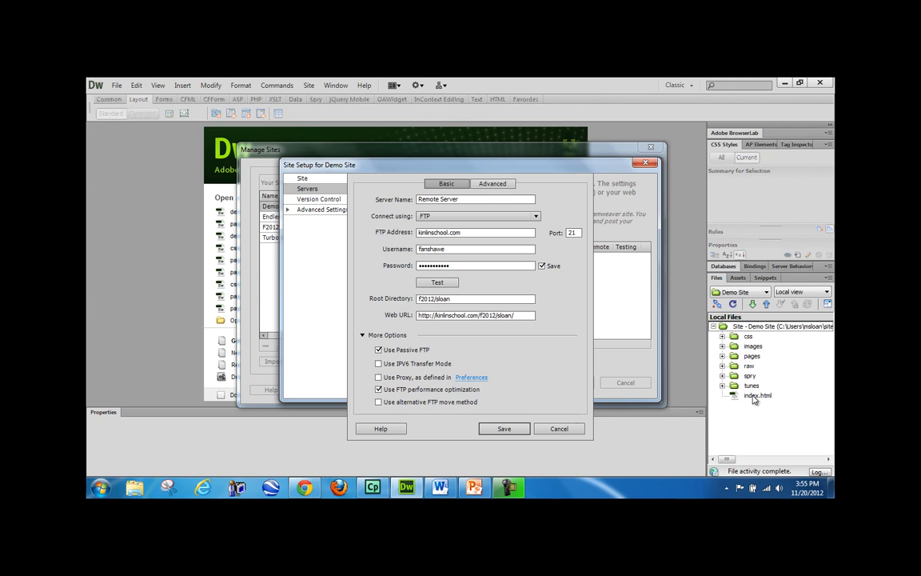
left_click_drag(487, 234, 414, 234)
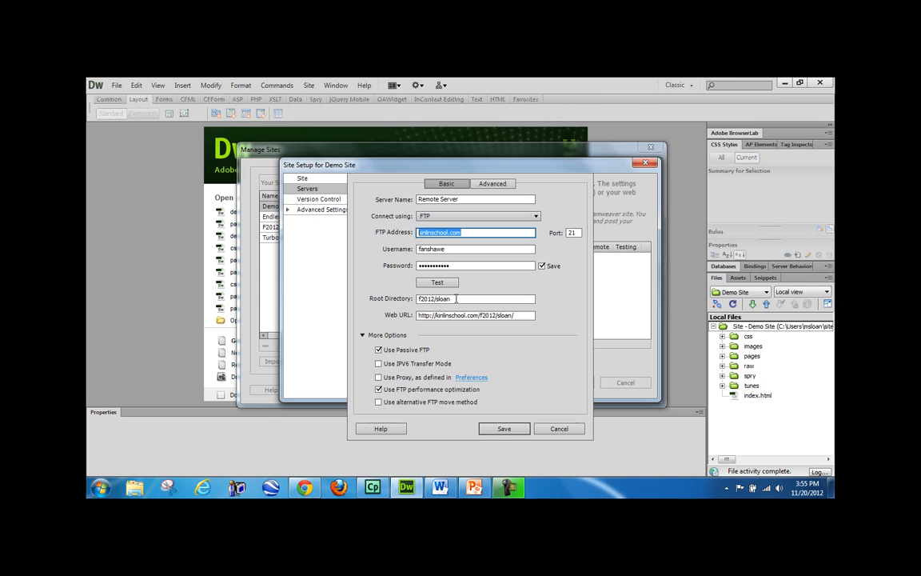
left_click(420, 232)
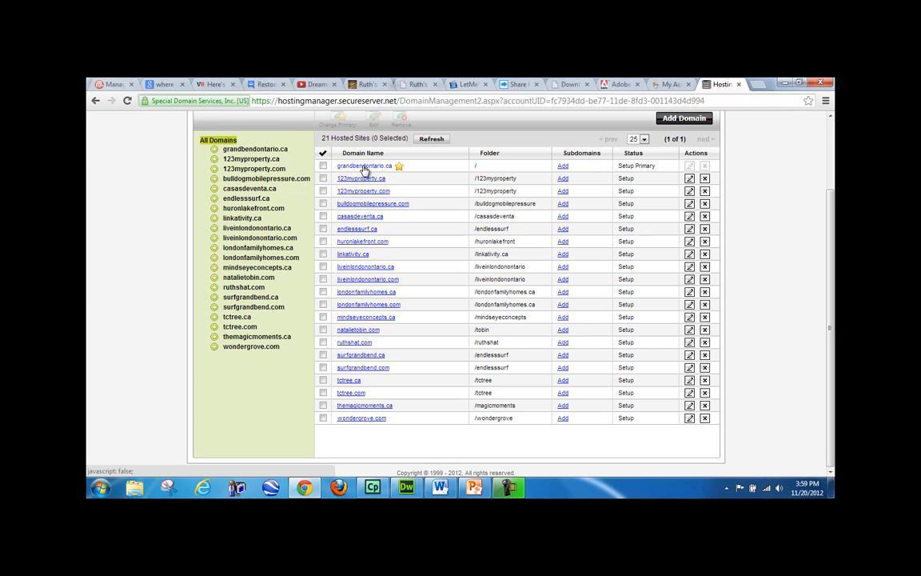
- Compare the Root Directory with huronlakefront.com's folder in GoDaddy Hosting Manager, then return to Dreamweaver
left_click(408, 488)
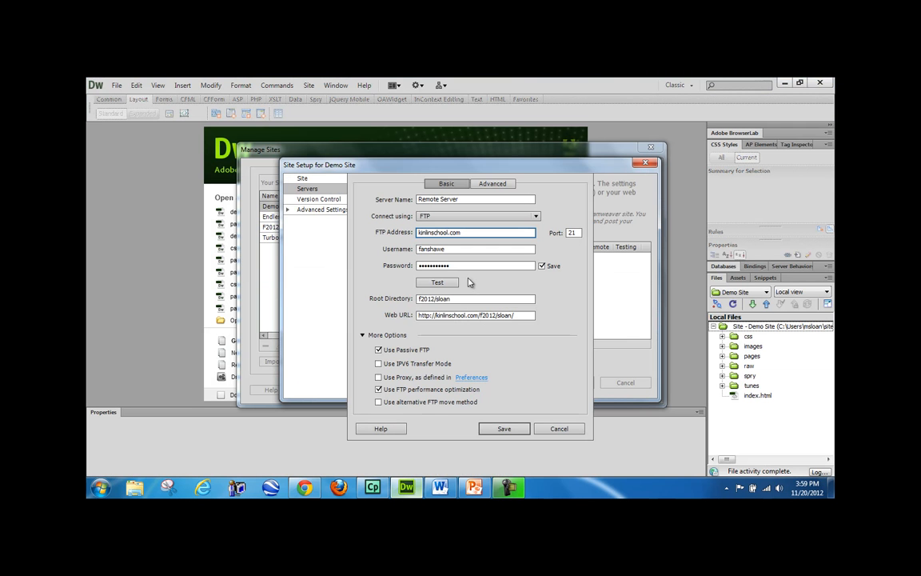
left_click_drag(459, 299, 402, 302)
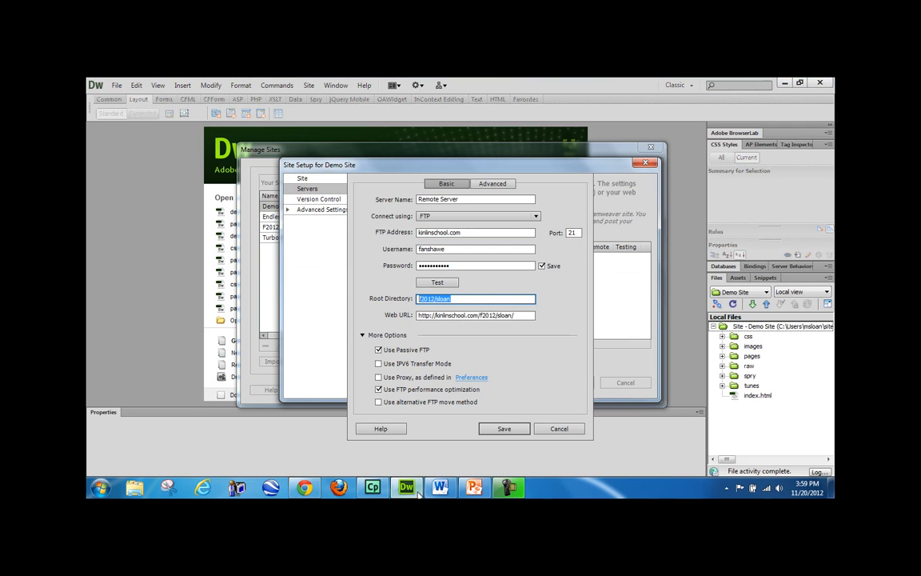
left_click(317, 487)
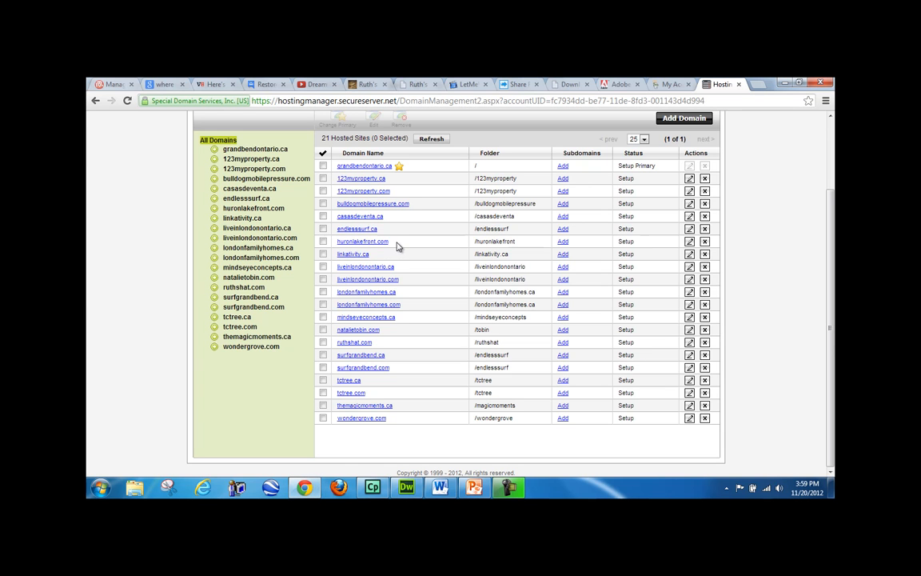
left_click(488, 240)
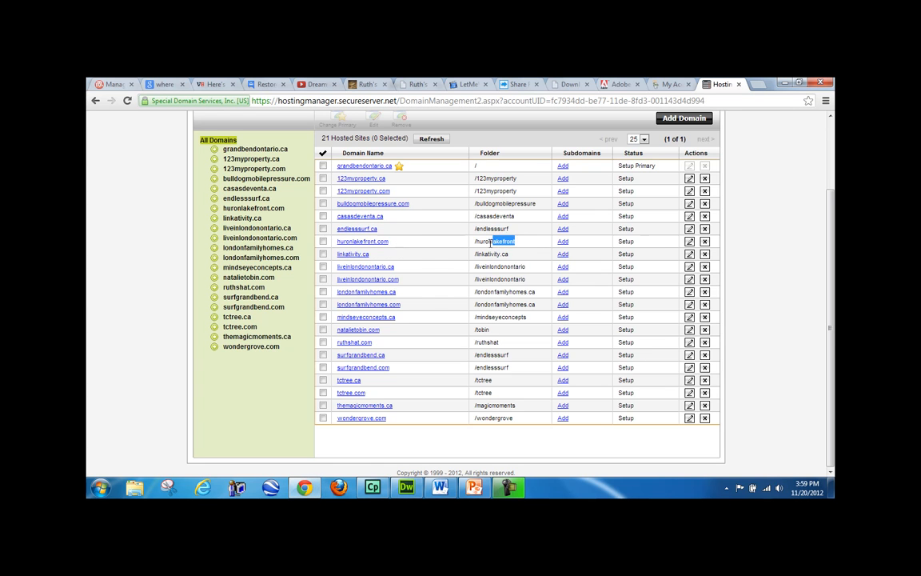
left_click_drag(516, 242, 473, 241)
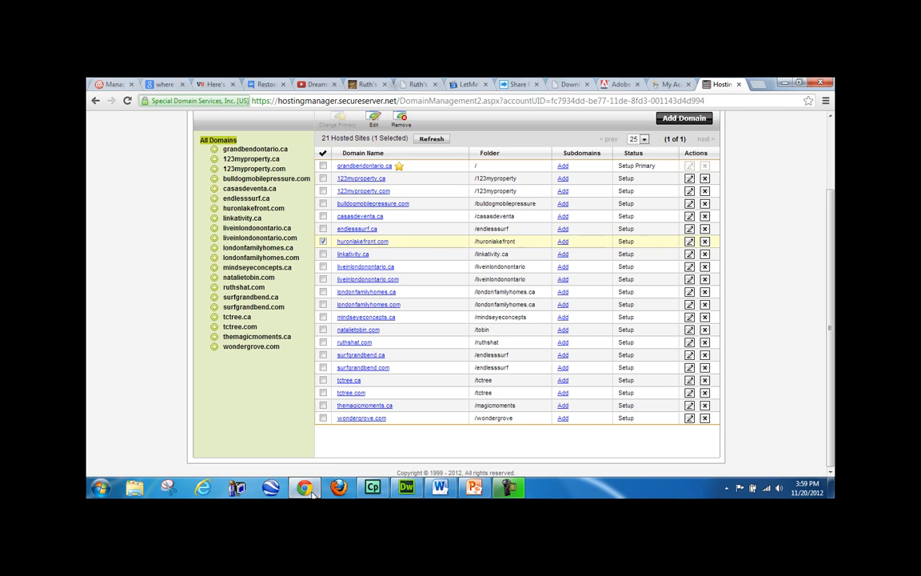
left_click(406, 488)
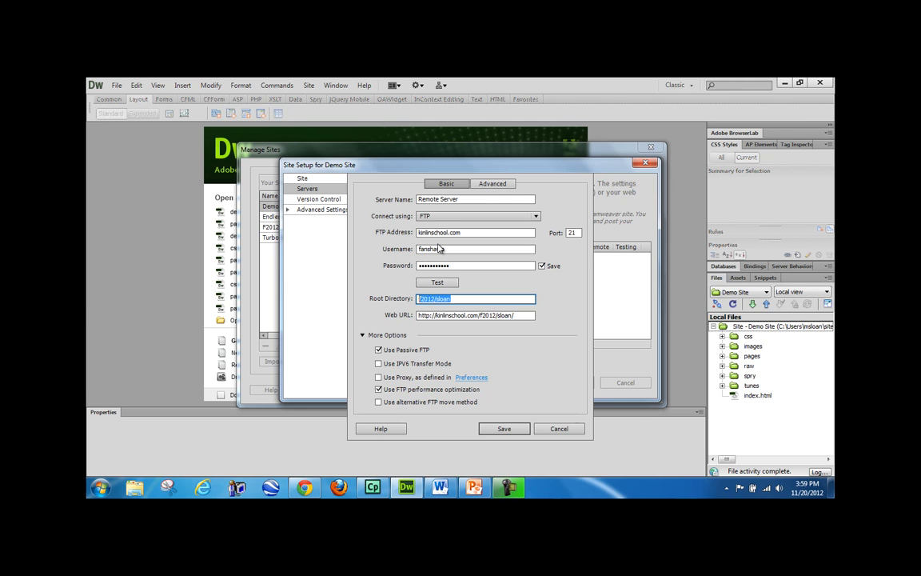
- Retest the kinlinschool.com FTP connection, then save the Remote Server and Demo Site settings
left_click(440, 283)
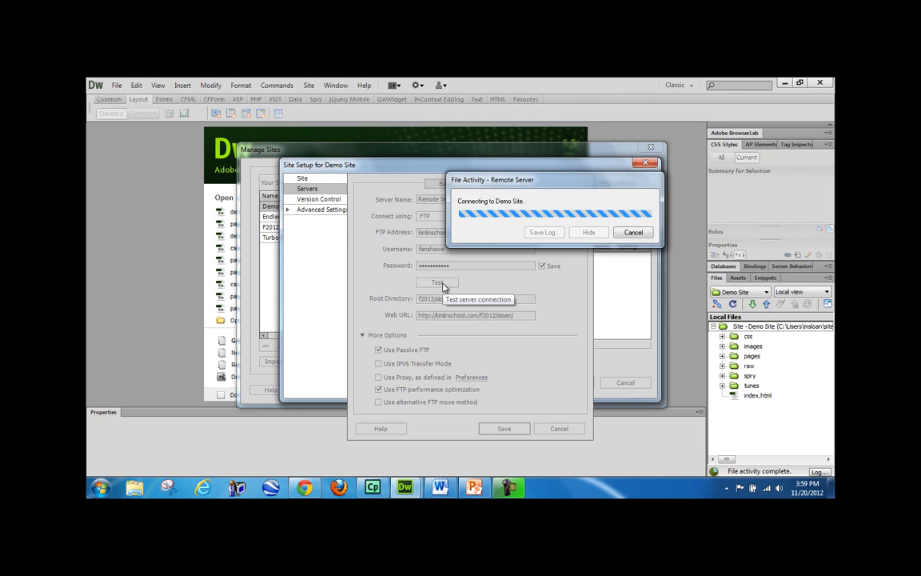
left_click(530, 322)
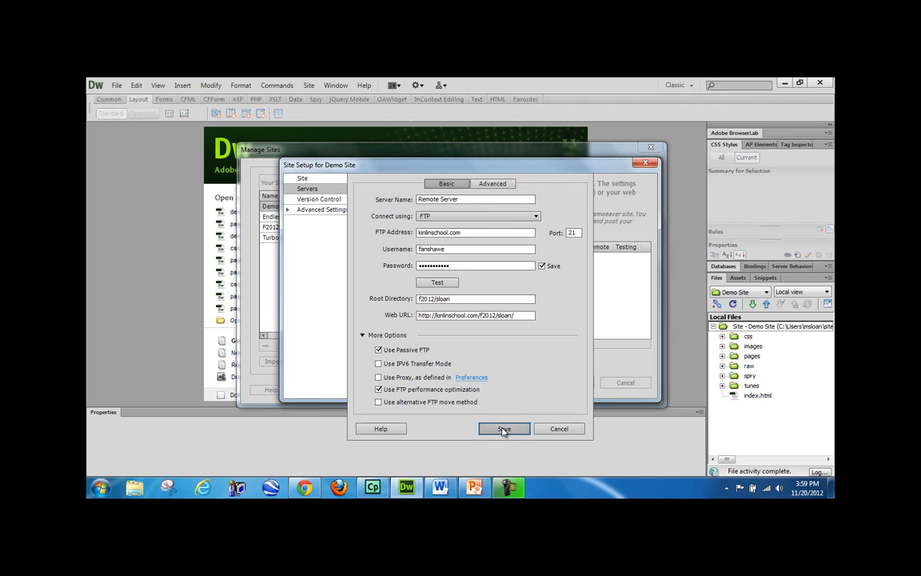
left_click(503, 429)
left_click(565, 381)
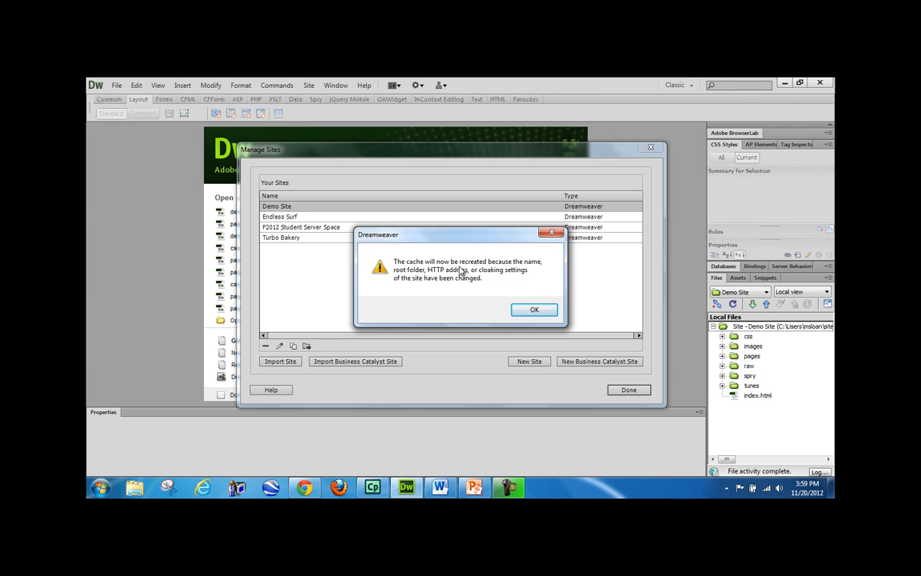
left_click(549, 312)
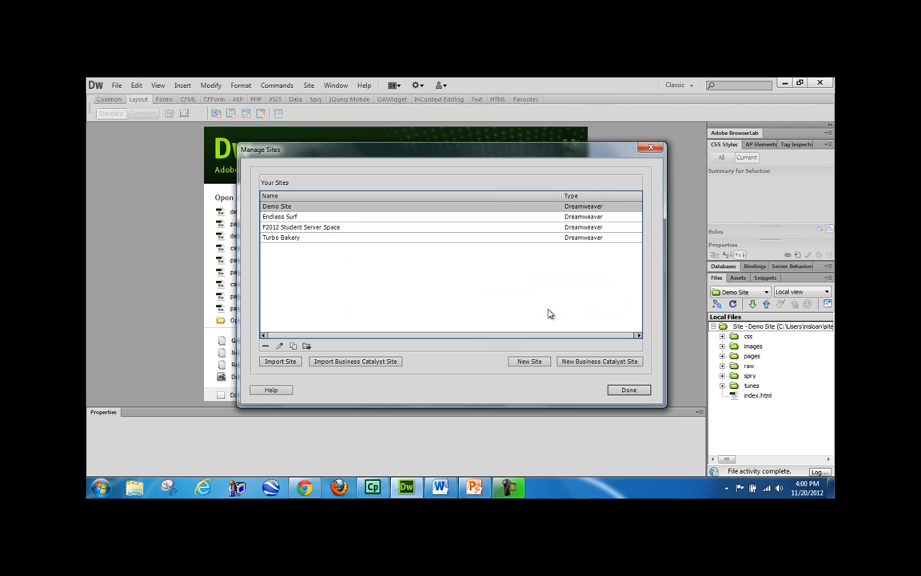
double_click(319, 207)
- Review the Demo Site Remote Server's Web URL, save both setups, and close Manage Sites
left_click(307, 189)
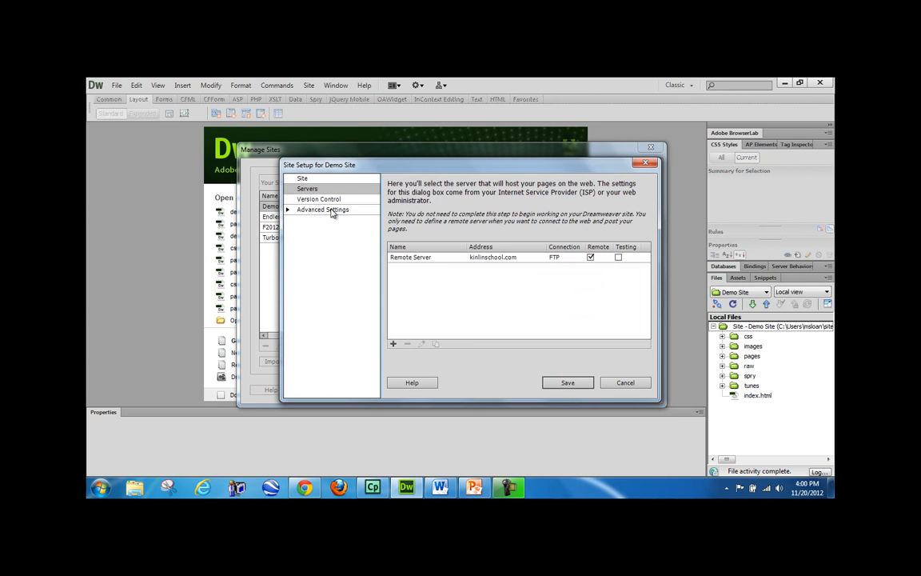
double_click(411, 256)
left_click_drag(518, 316, 417, 317)
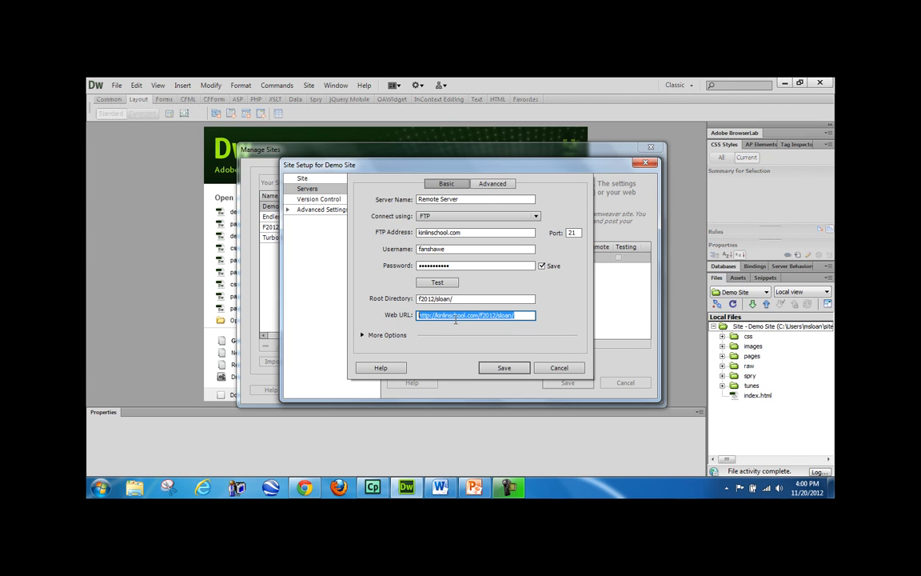
left_click(496, 367)
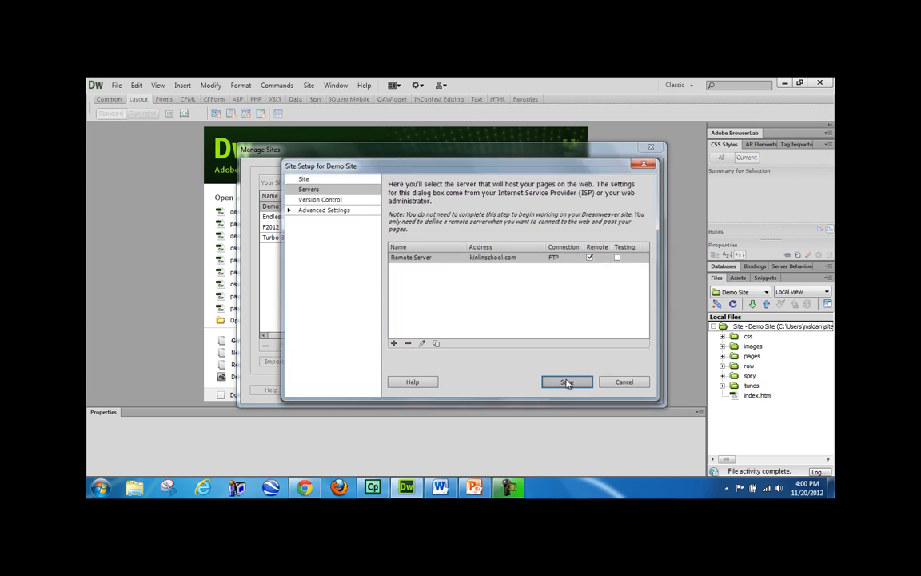
left_click(566, 382)
left_click(622, 390)
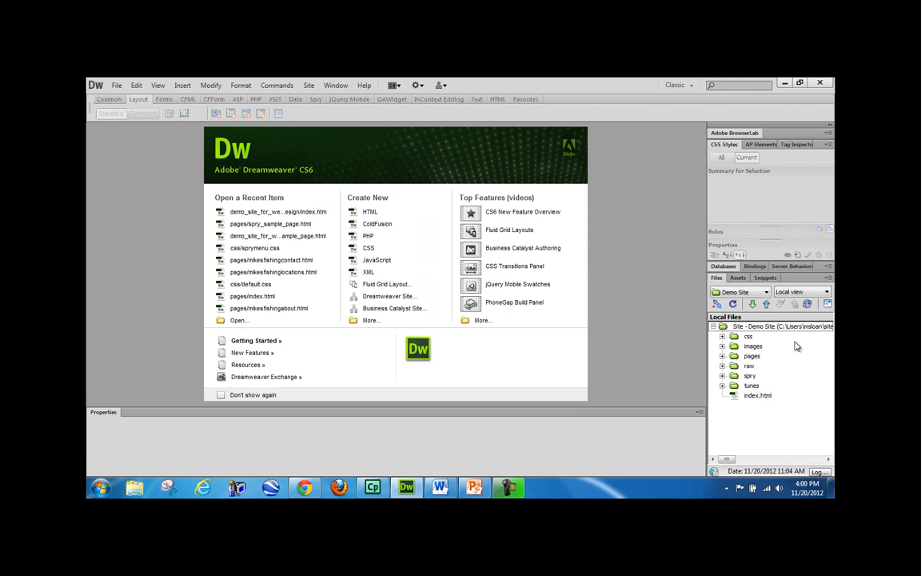
- Check the Remote server file view, return to Local view, and select index.html
left_click(802, 291)
left_click(799, 312)
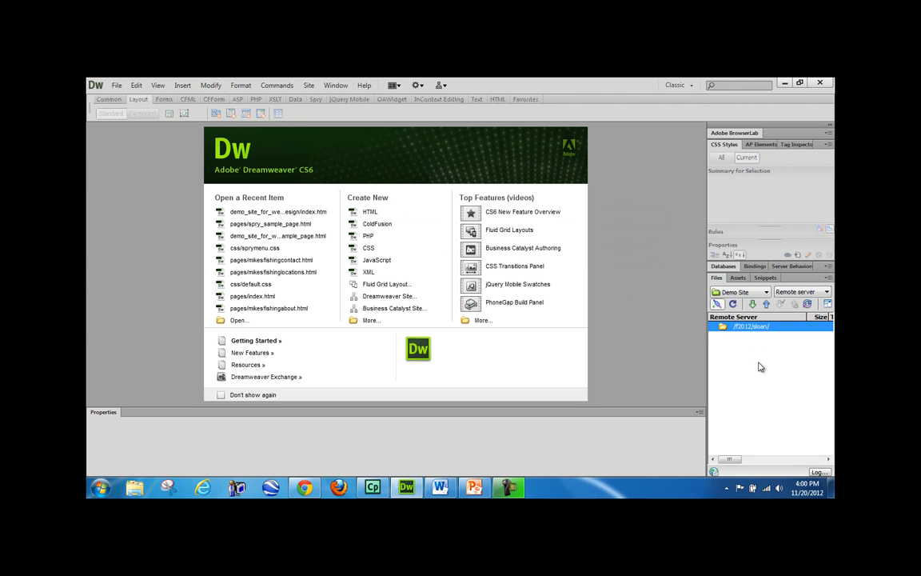
left_click(802, 292)
left_click(797, 303)
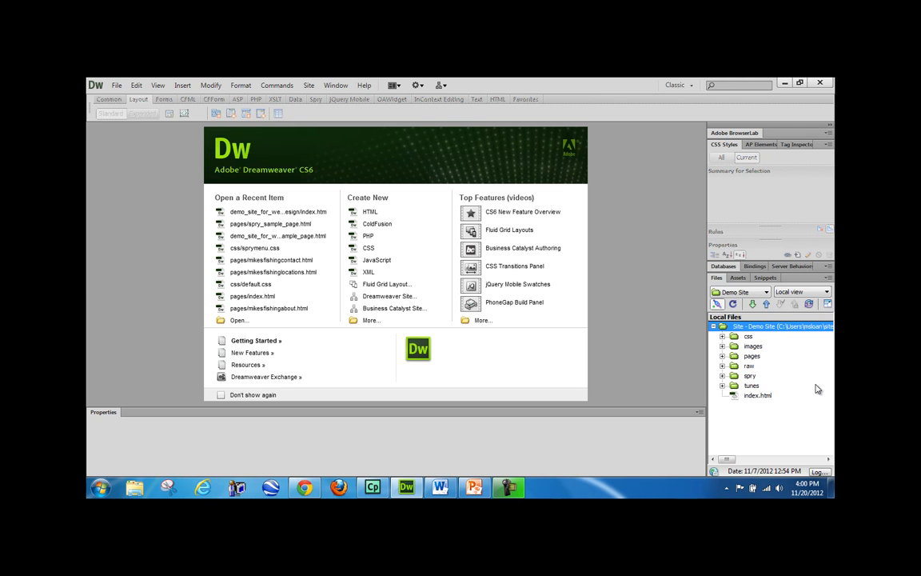
left_click(807, 395)
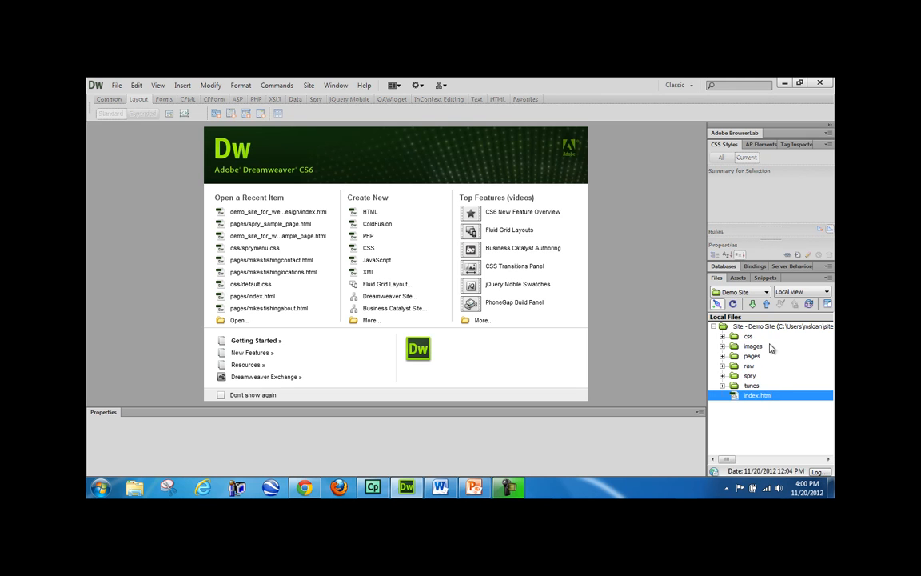
left_click(304, 487)
- Load kinlinschool.com/f2012/sloan/ in a new Chrome tab, getting 403 Forbidden
left_click(758, 84)
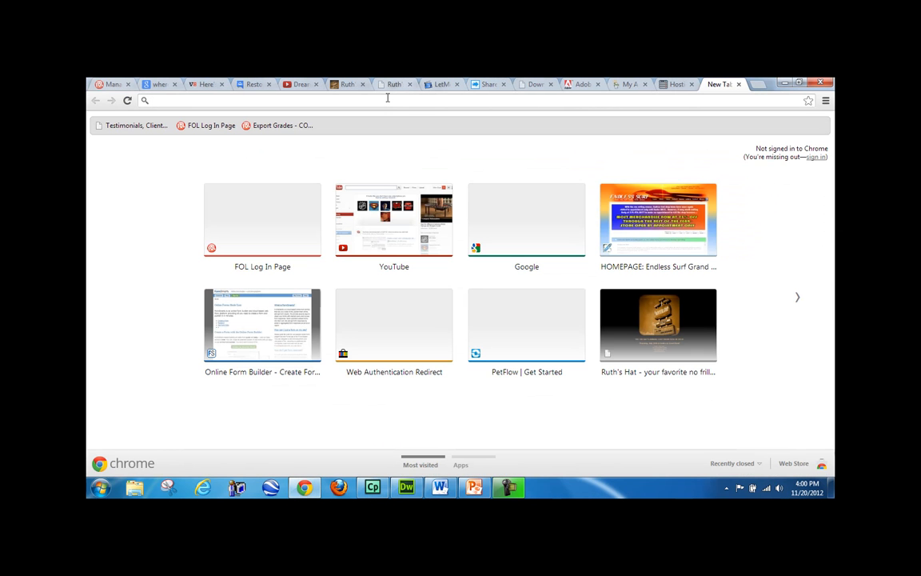
type("kinlinschool.com/f2012/sl")
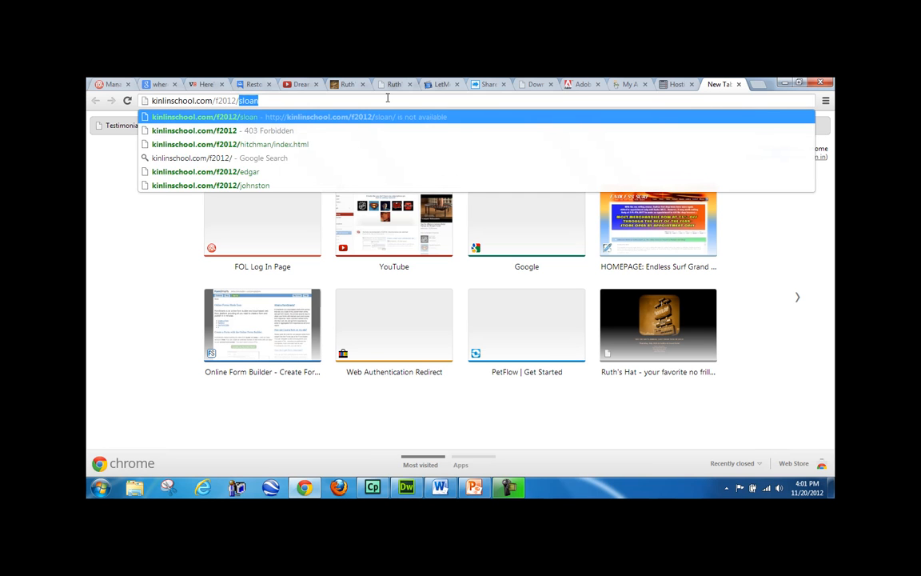
type("oan/")
key("Return")
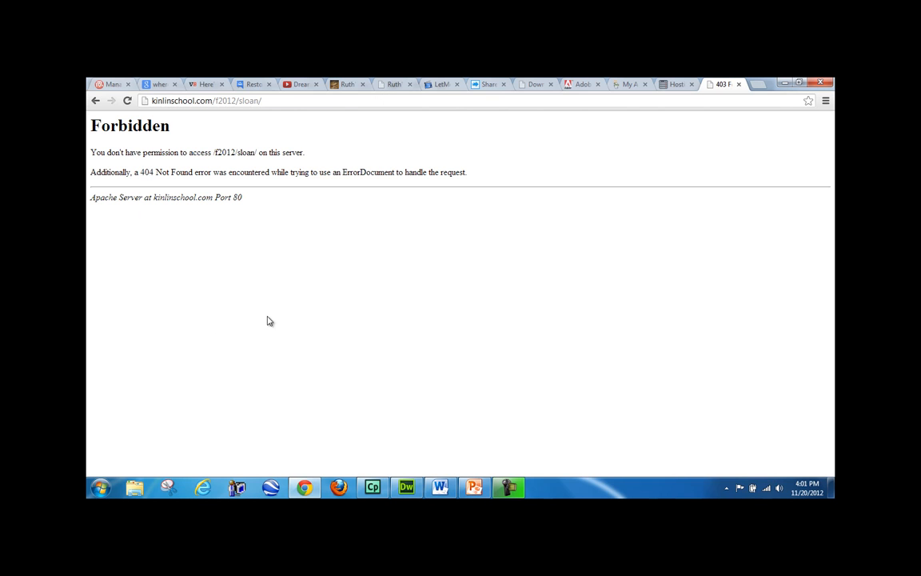
left_click(407, 487)
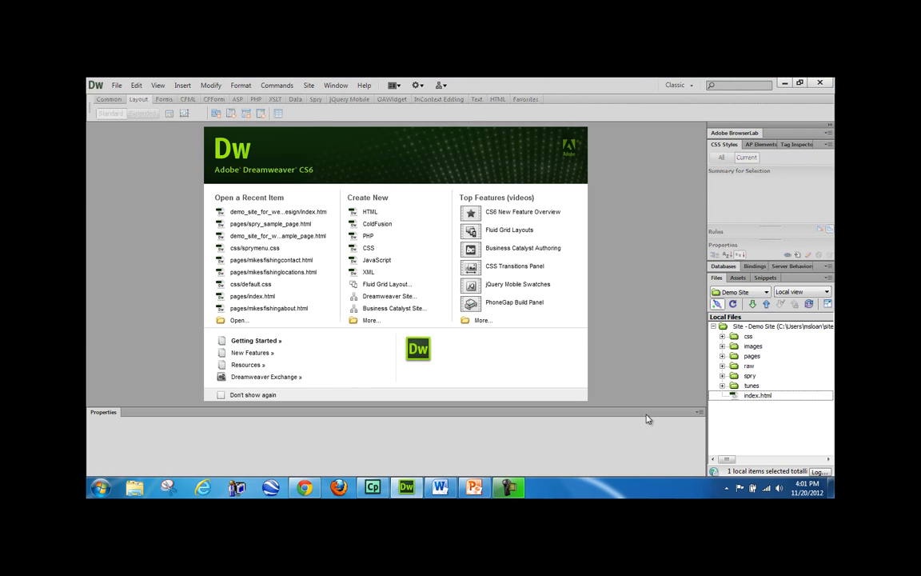
- Put index.html on the remote server, answer the dependent files prompt, and open index.html
left_click(767, 304)
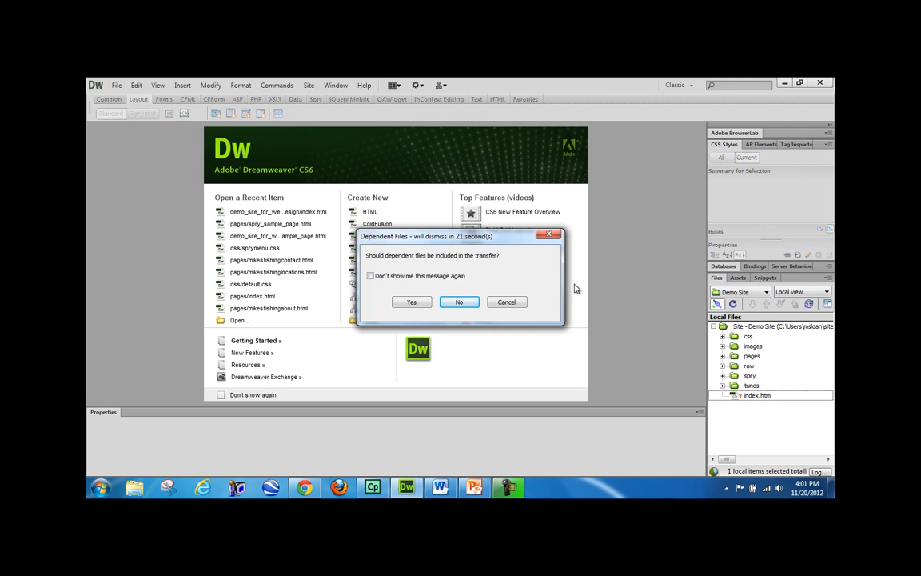
left_click(459, 302)
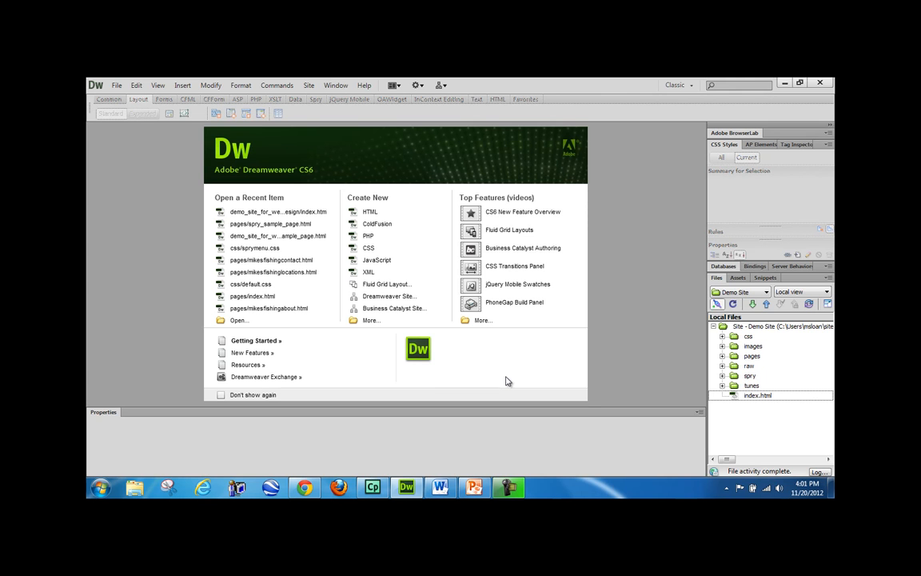
left_click(760, 396)
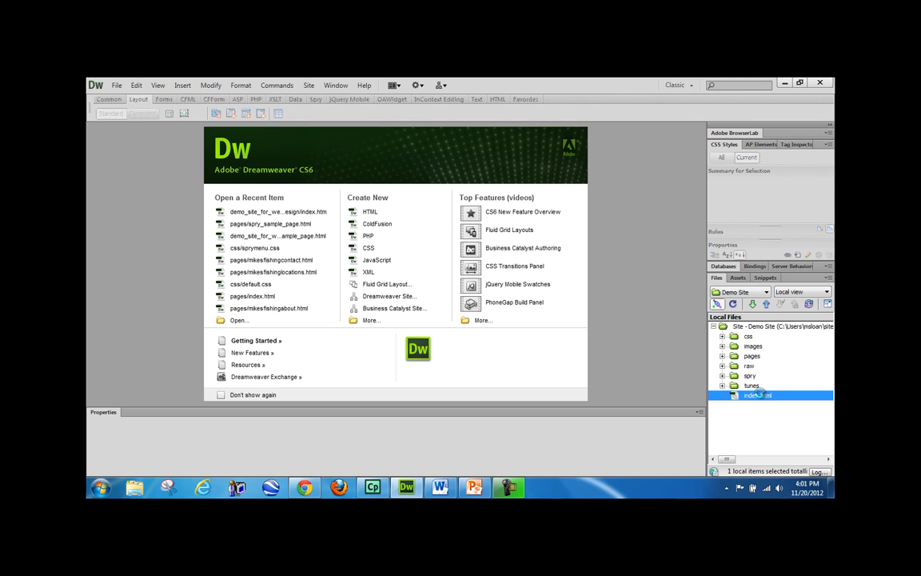
double_click(760, 396)
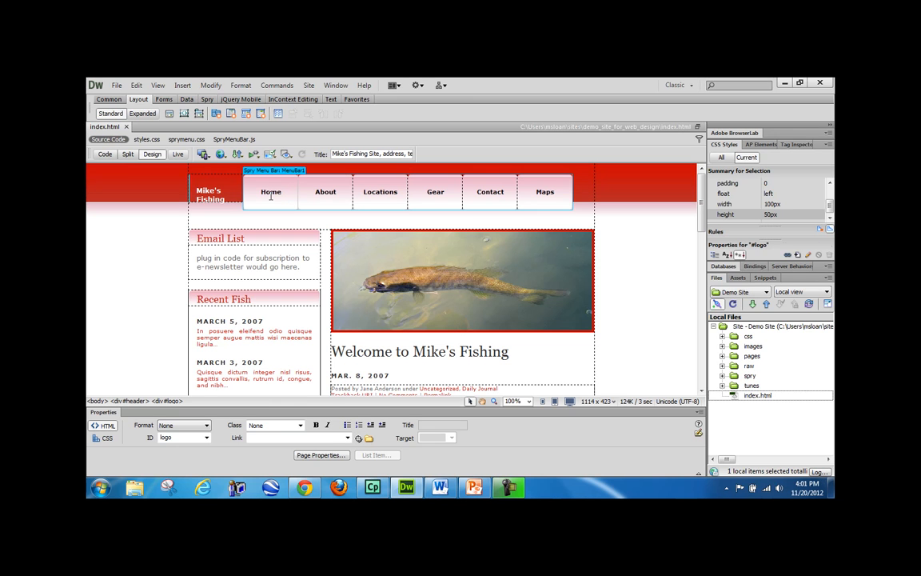
- Put the whole Site - Demo Site root on the server, confirming the entire-site upload
left_click(396, 192)
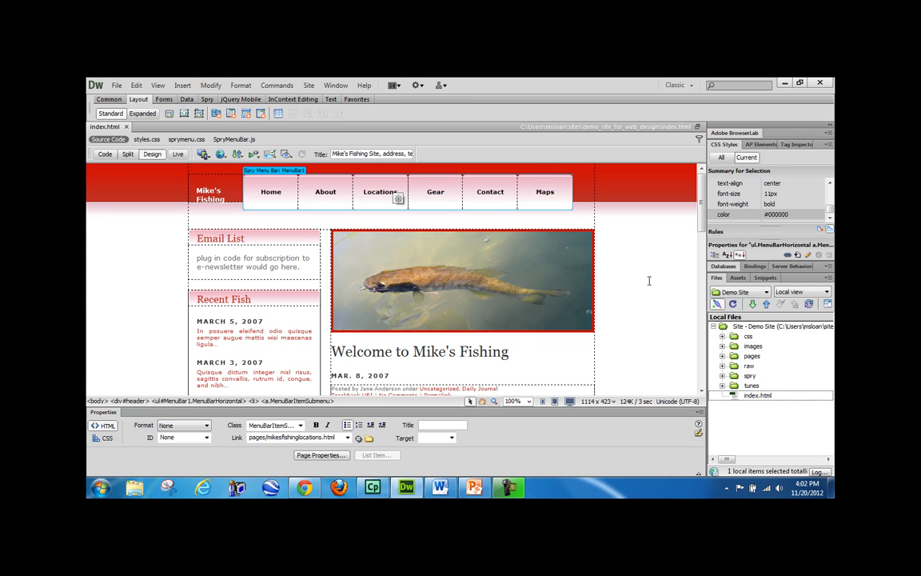
left_click(479, 325)
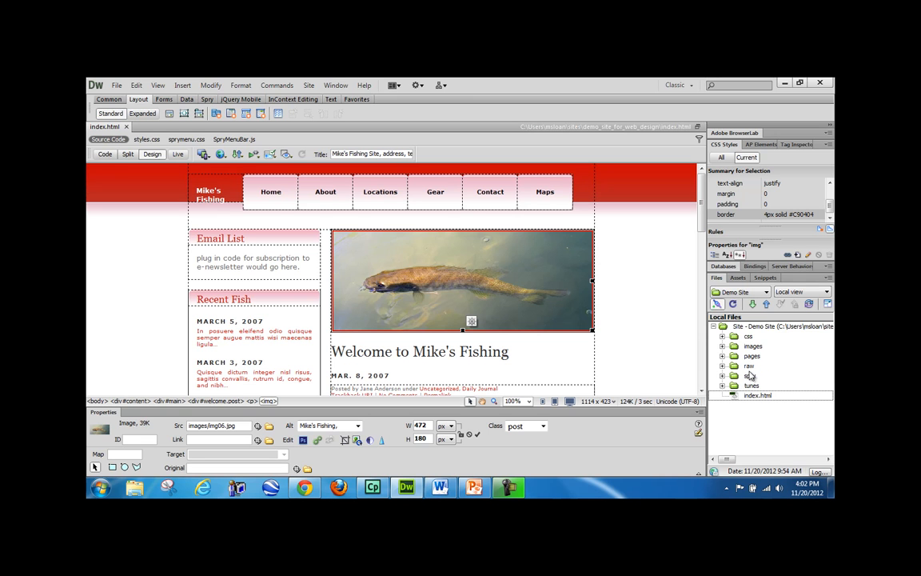
left_click(753, 330)
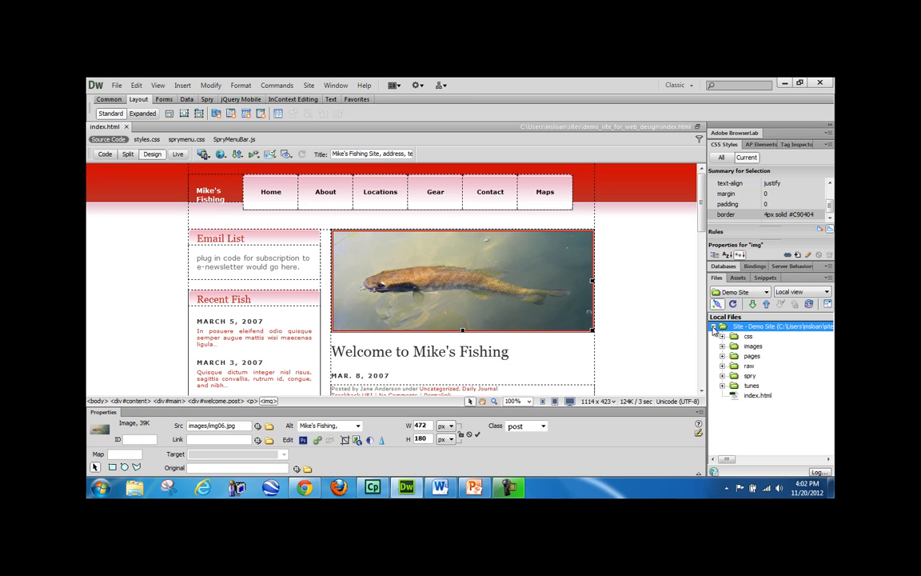
left_click(766, 305)
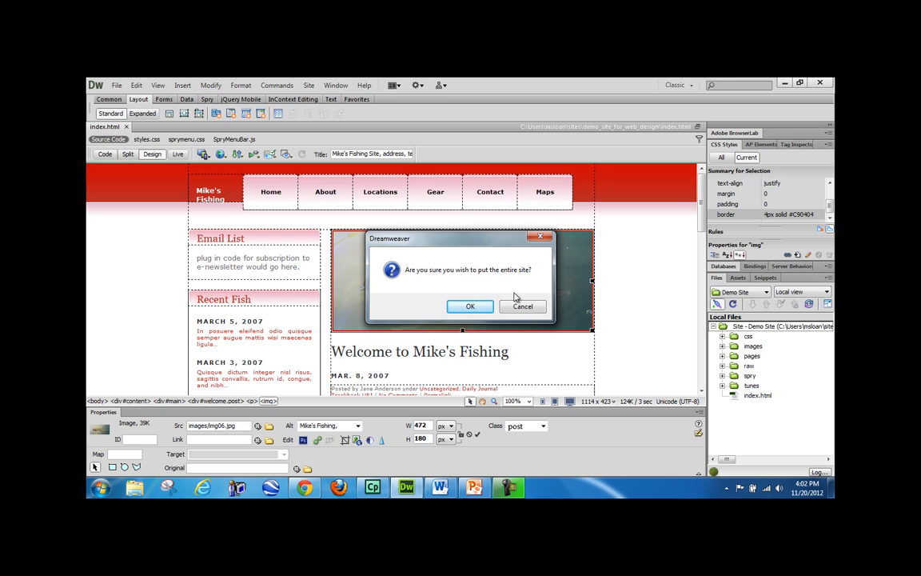
left_click(471, 307)
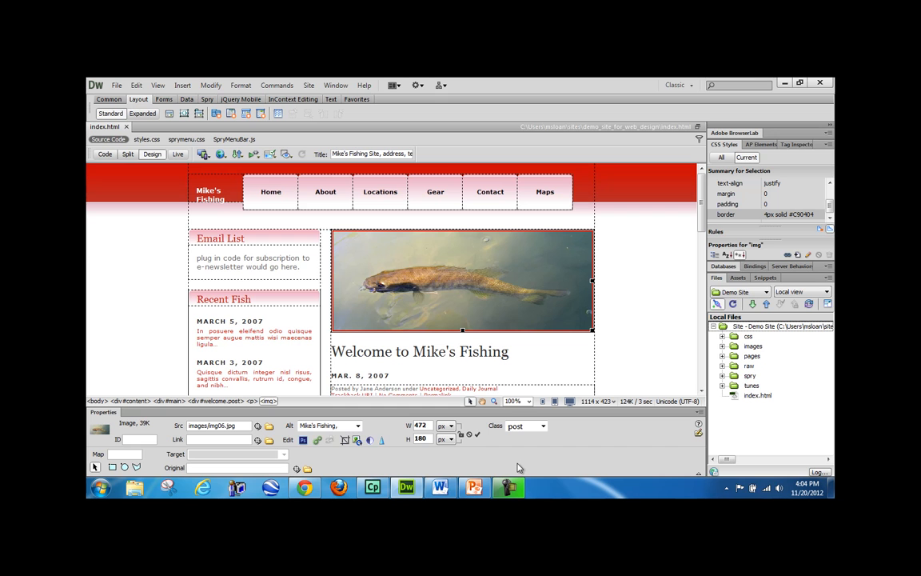
left_click(306, 488)
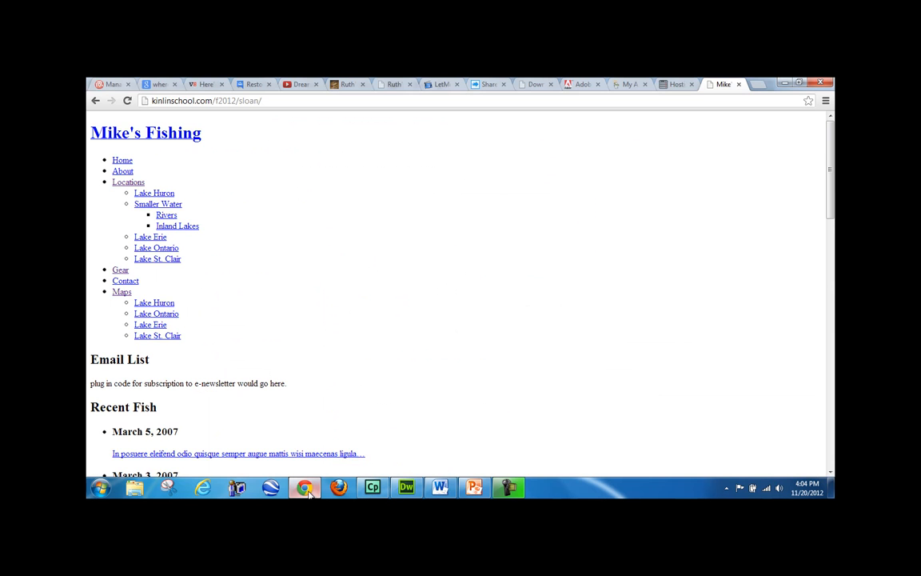
- Reload the live styled site, then insert 'Awesome' before Mike's Fishing in the heading
left_click(126, 101)
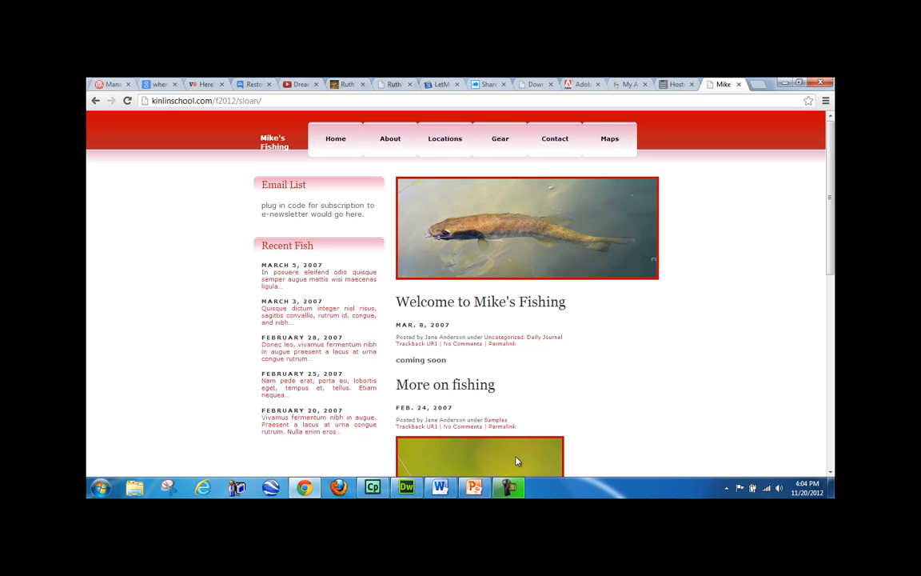
left_click(406, 487)
left_click_drag(514, 356, 413, 353)
left_click(413, 352)
type("Awesome Mike's Fishing")
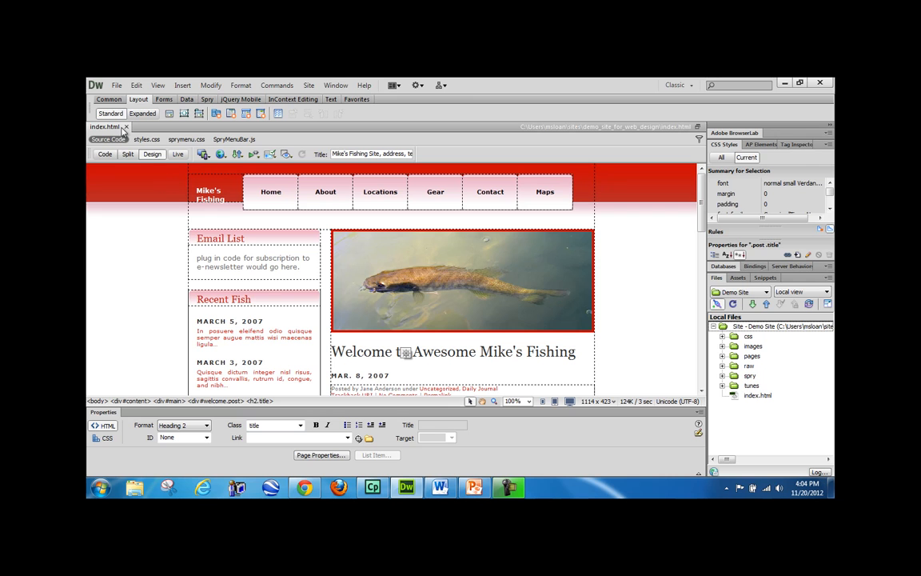
- Put the edited index.html on the server without its dependent files
left_click(756, 395)
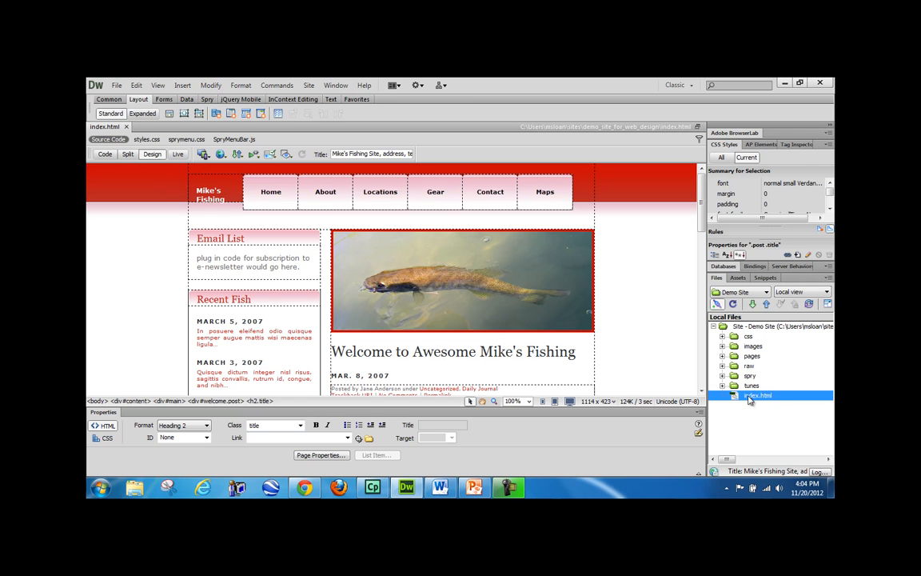
left_click(766, 304)
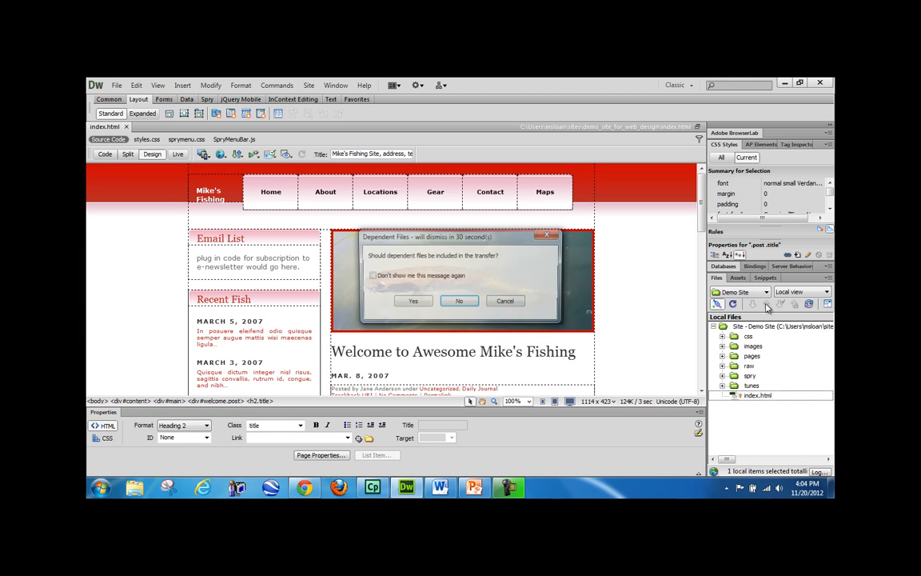
left_click(459, 302)
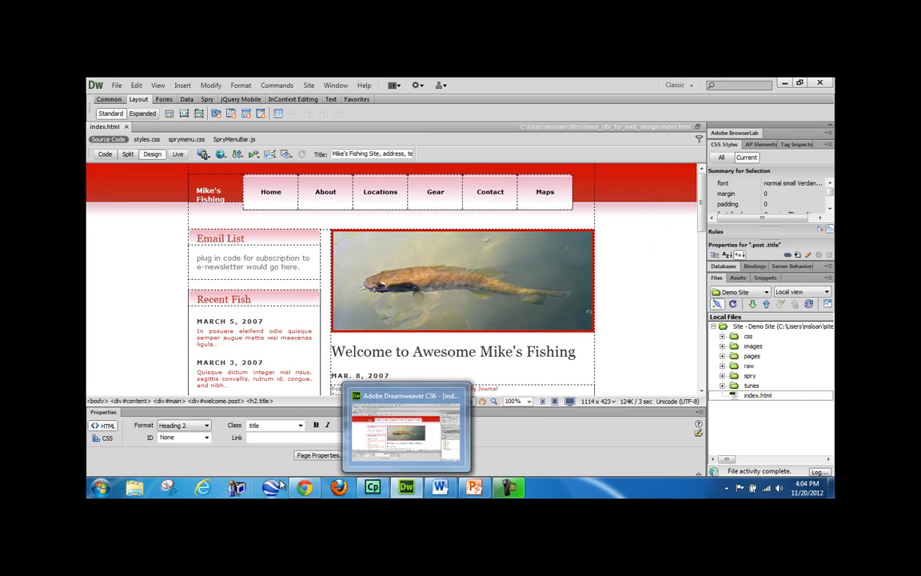
- Reload the live site in Chrome to see the Awesome heading, then return to Dreamweaver
left_click(304, 489)
left_click(128, 101)
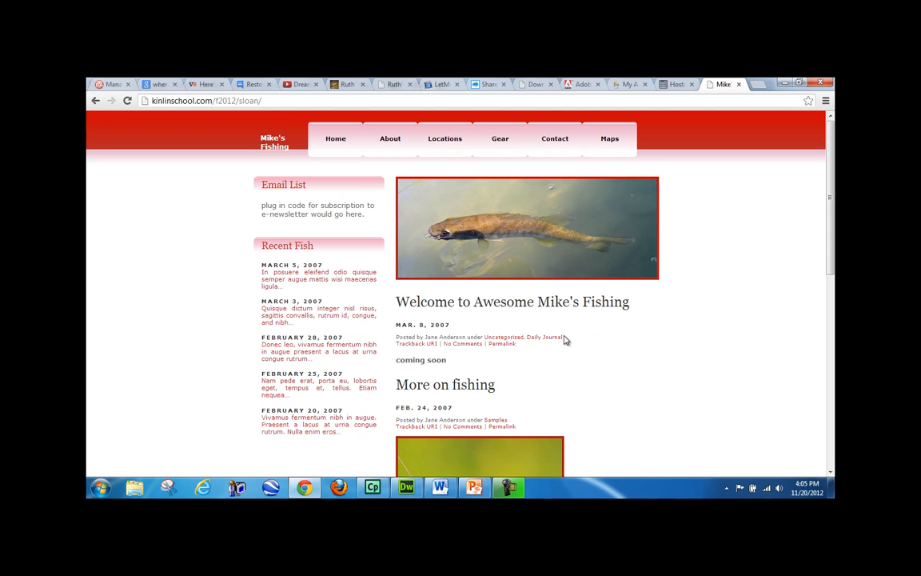
key("alt+Tab")
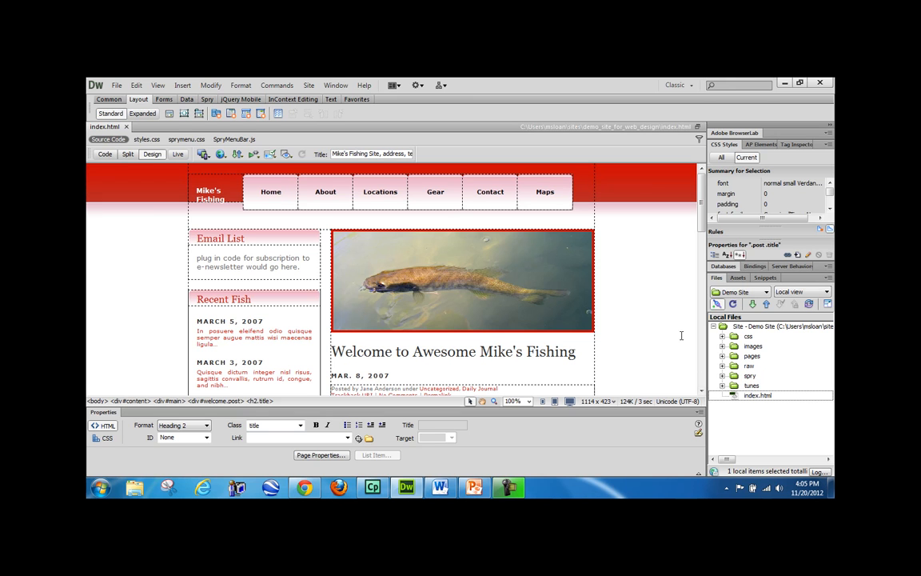
- Open mikesfishingabout.html and mikesfishingcontact.html from the pages folder
left_click(756, 397)
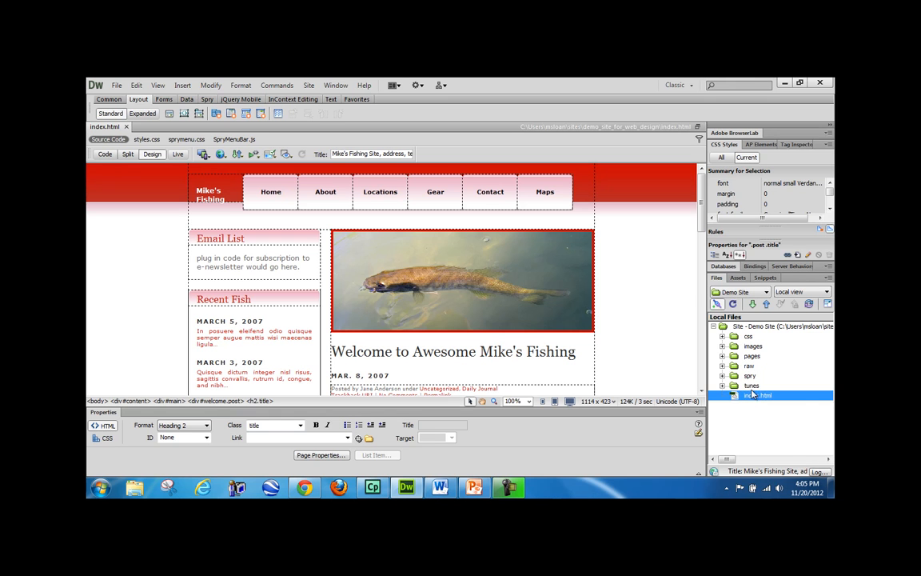
left_click(723, 357)
double_click(785, 386)
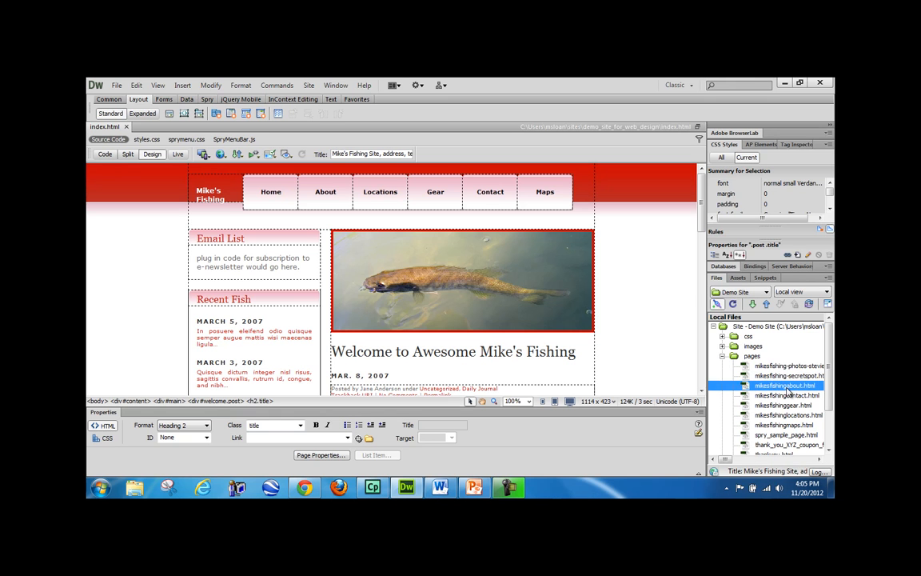
double_click(787, 396)
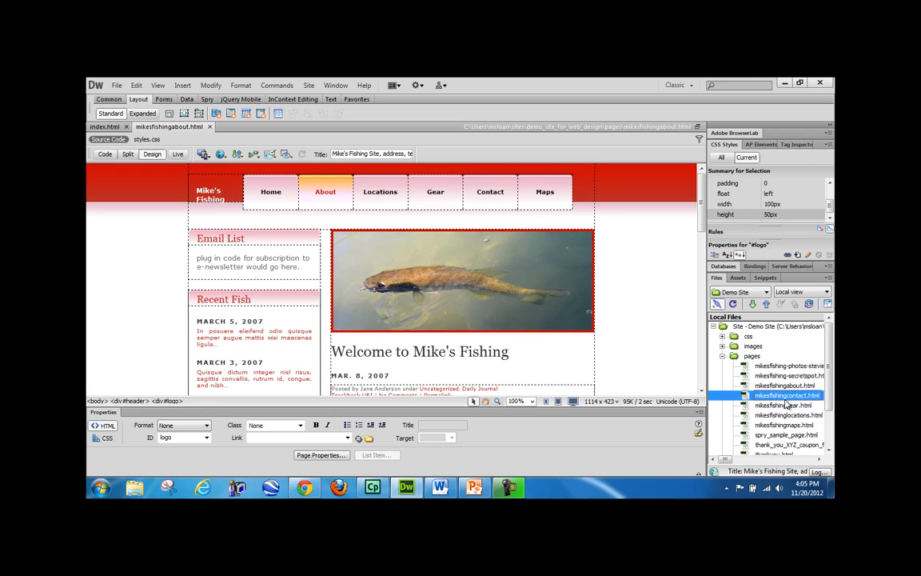
scroll(534, 333, "down", 3)
scroll(533, 333, "up", 3)
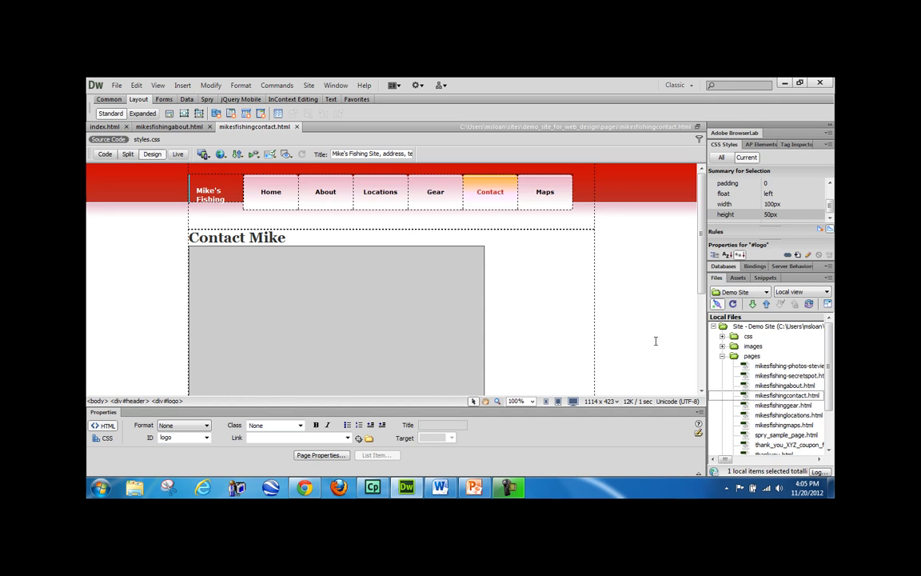
- Expand and collapse the images and pages folders in the Files panel
left_click(722, 345)
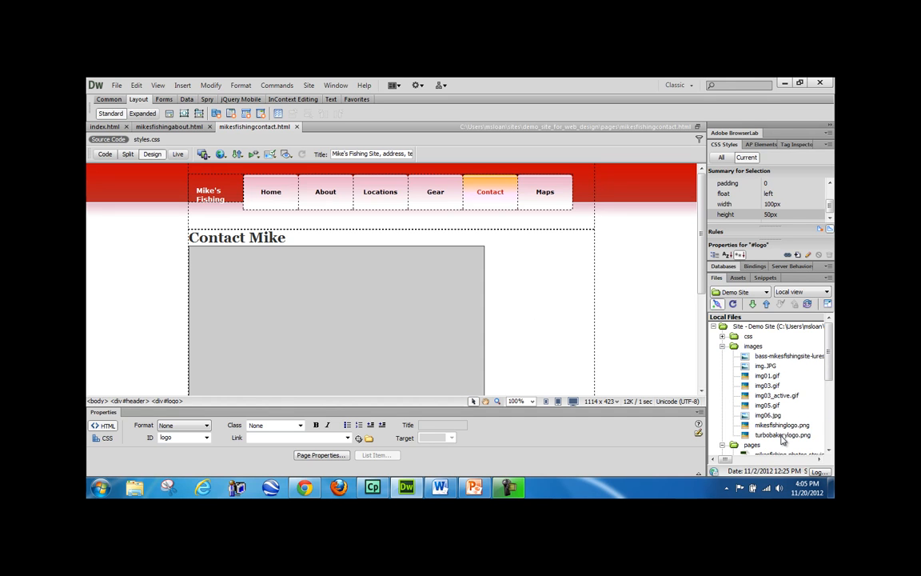
left_click(722, 346)
left_click(722, 355)
left_click(722, 355)
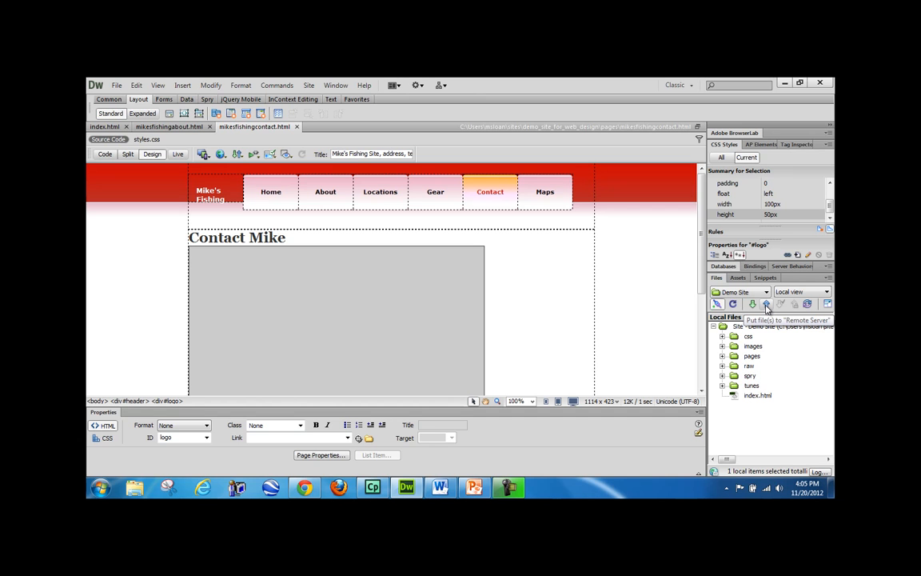
- Upload styles.css from the remote css folder to the server, without dependent files
left_click(799, 292)
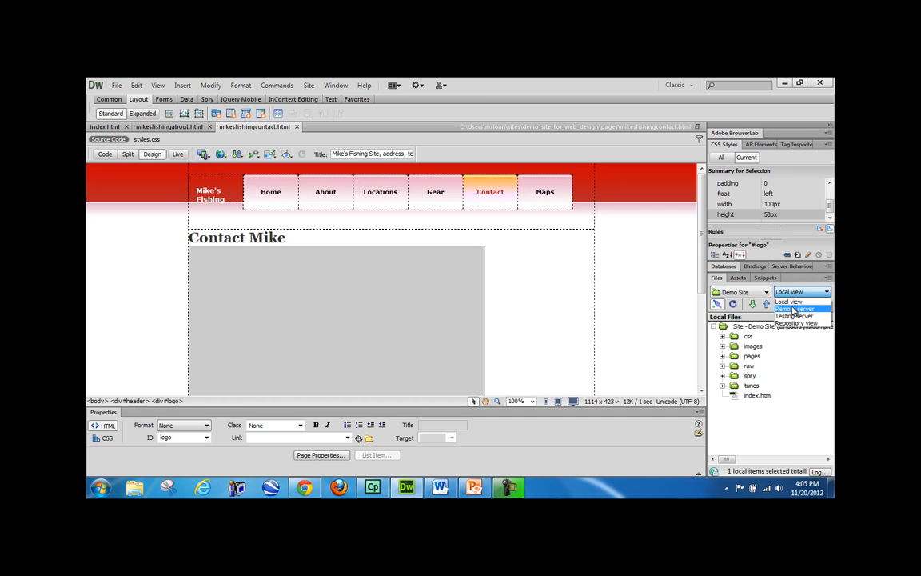
left_click(794, 310)
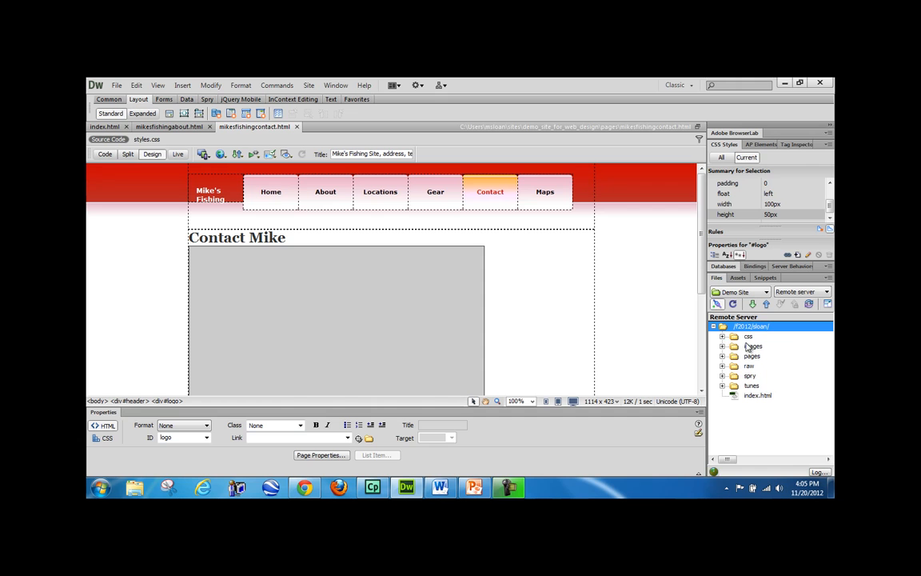
double_click(748, 336)
left_click(768, 356)
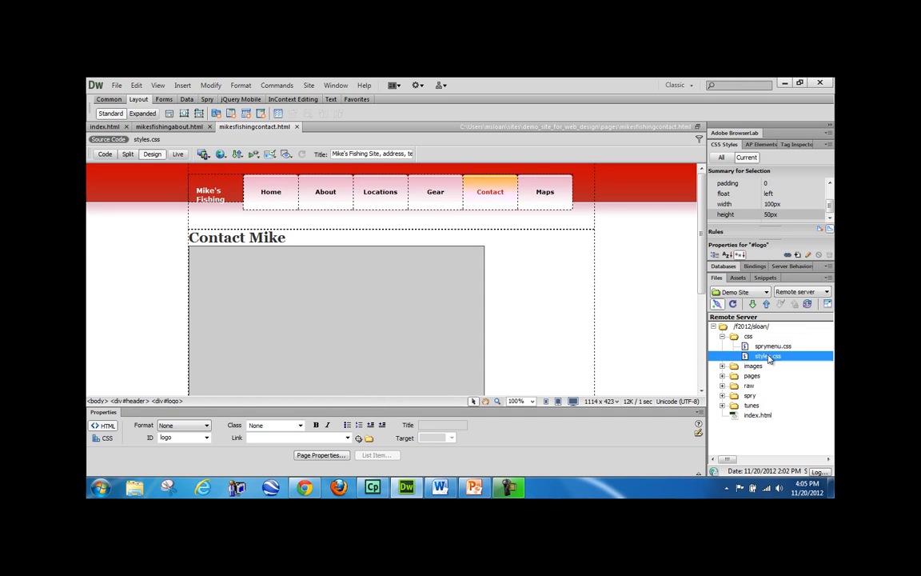
left_click(752, 304)
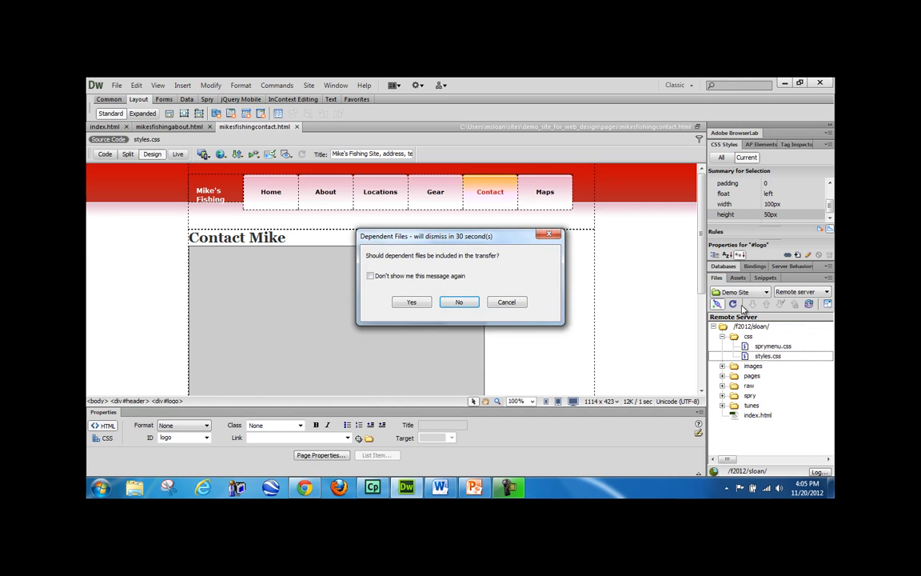
left_click(456, 303)
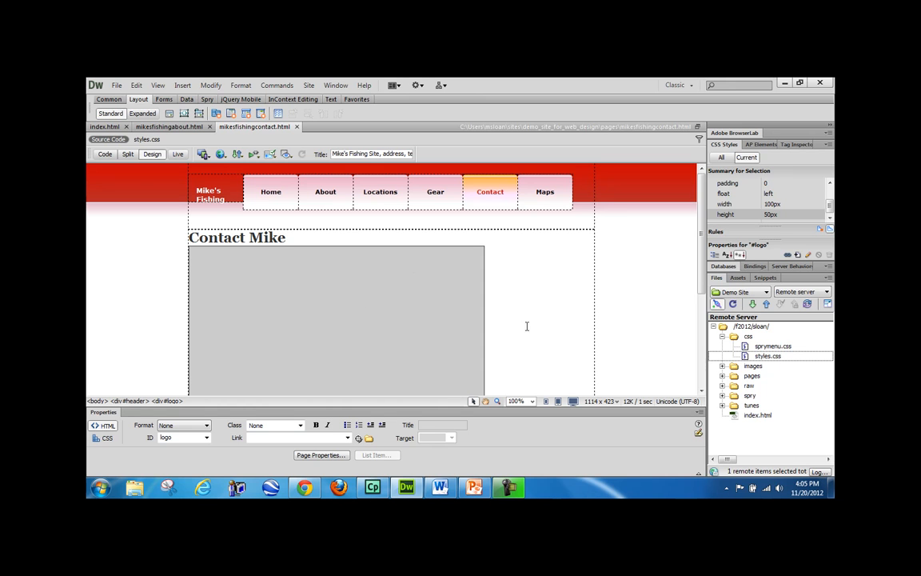
- Collapse the css folder and peek into the images folder in the remote server view
left_click(722, 336)
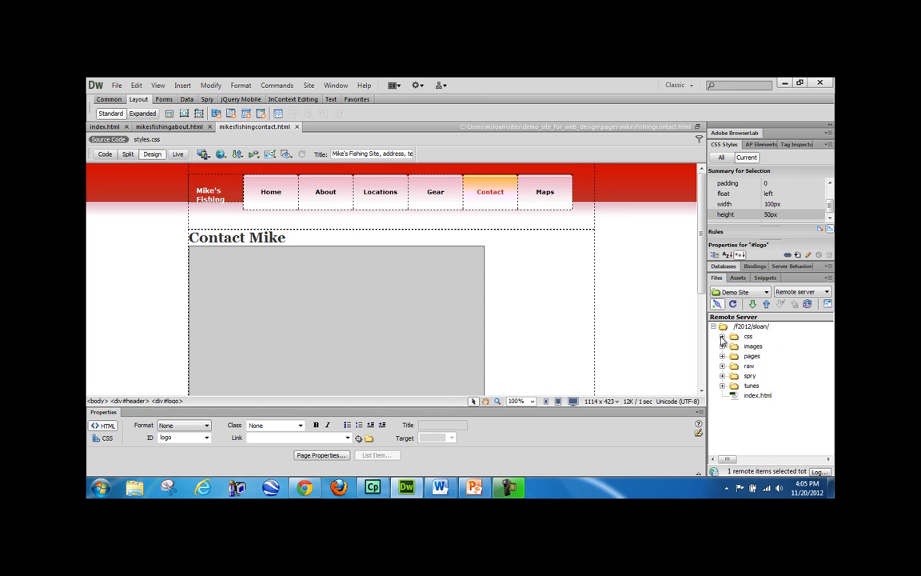
left_click(801, 292)
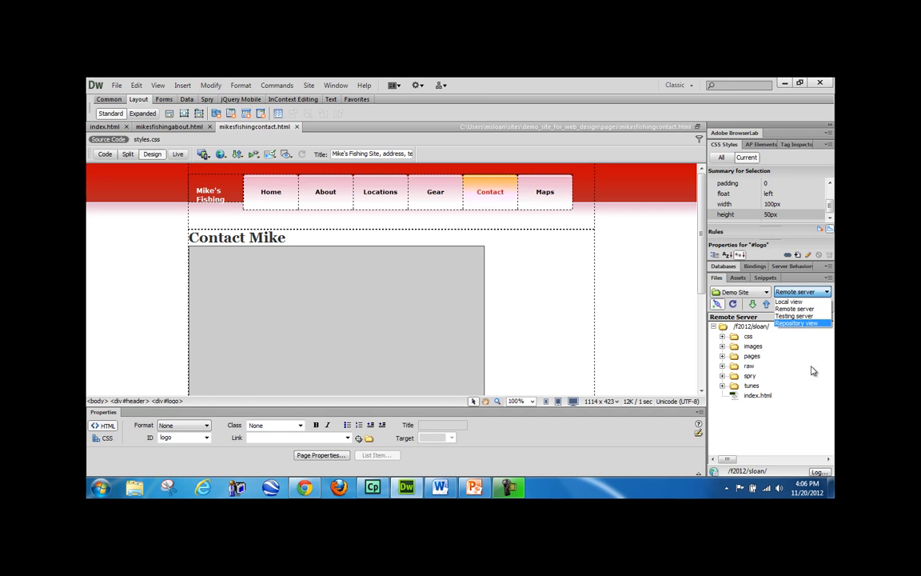
left_click(795, 309)
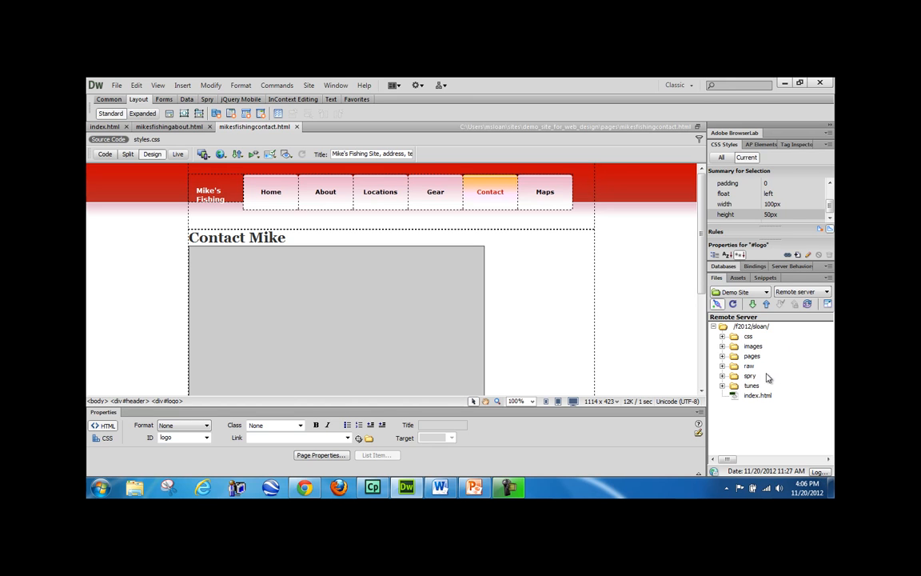
left_click(723, 346)
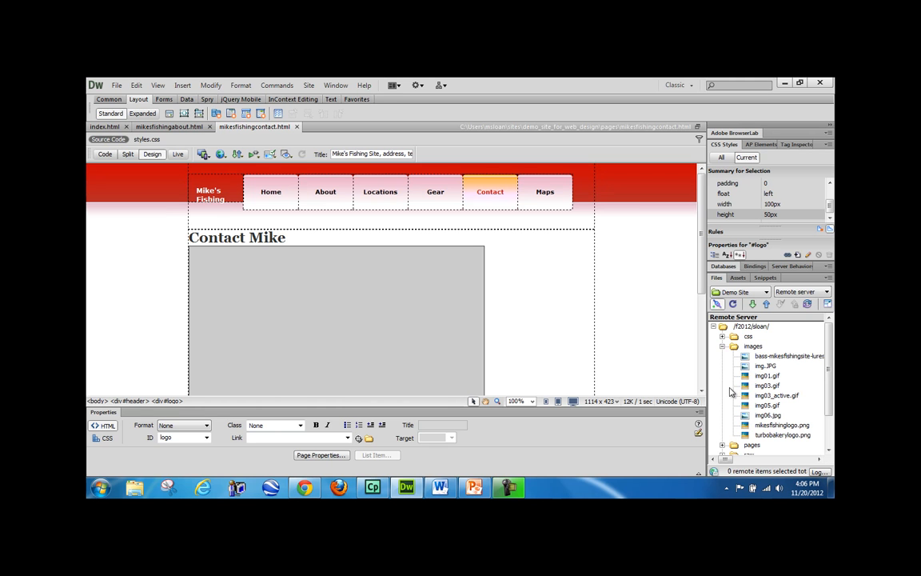
left_click(723, 347)
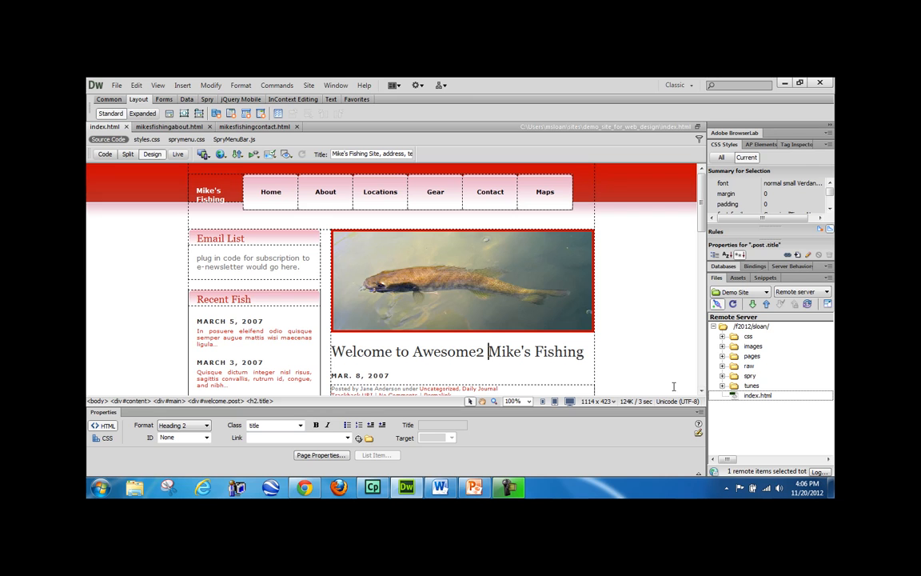
- Delete the stray '2' and the words up to Awesome from the heading
key("BackSpace")
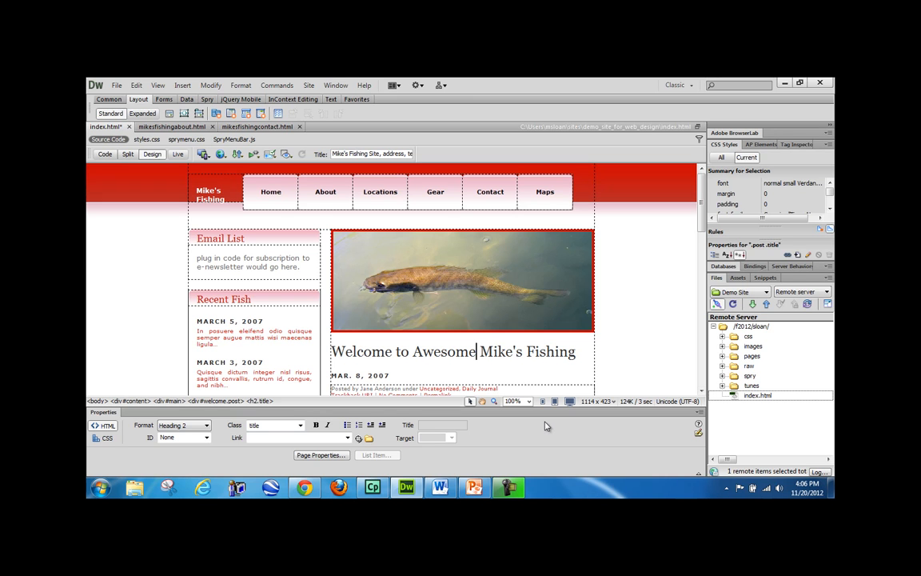
key("ctrl+shift+Left")
key("ctrl+shift+Left")
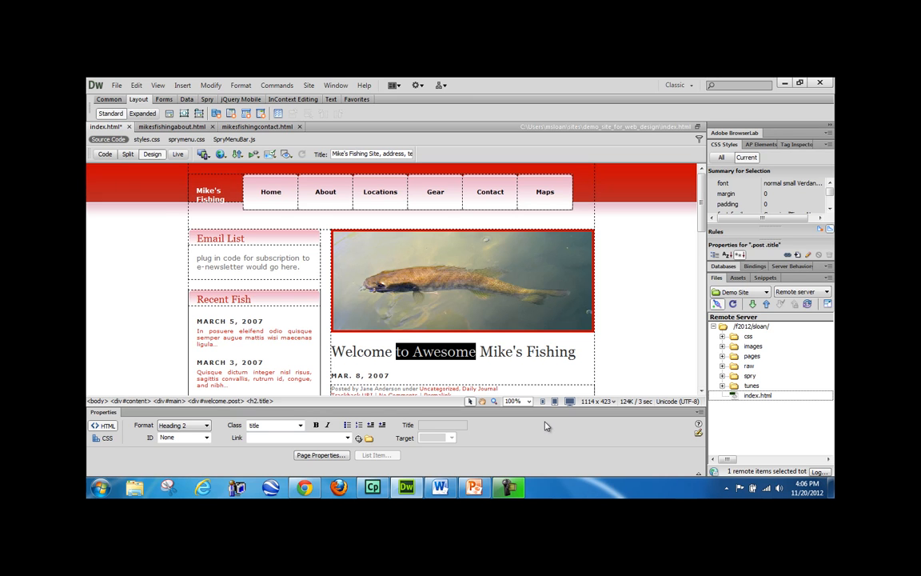
key("BackSpace")
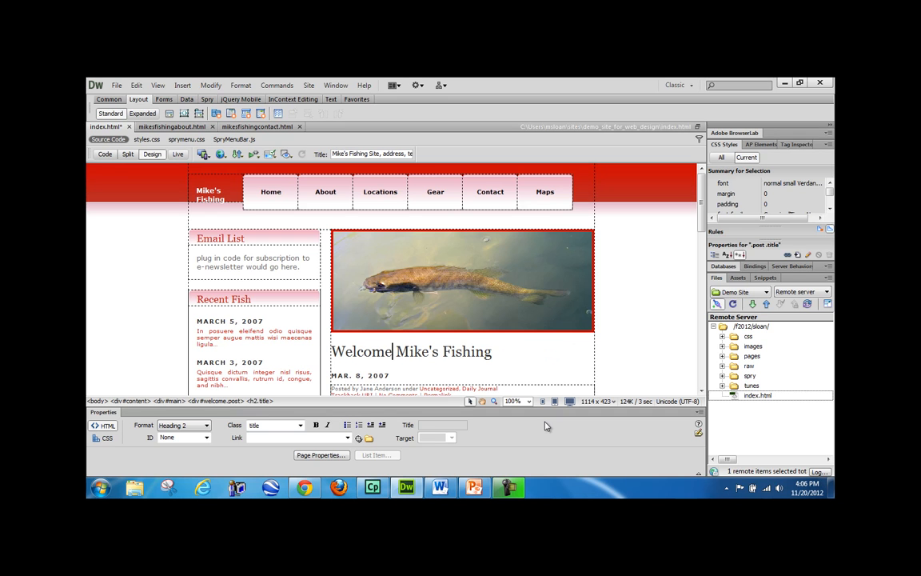
- Get the server's index.html, discarding local changes and skipping dependent files
double_click(764, 395)
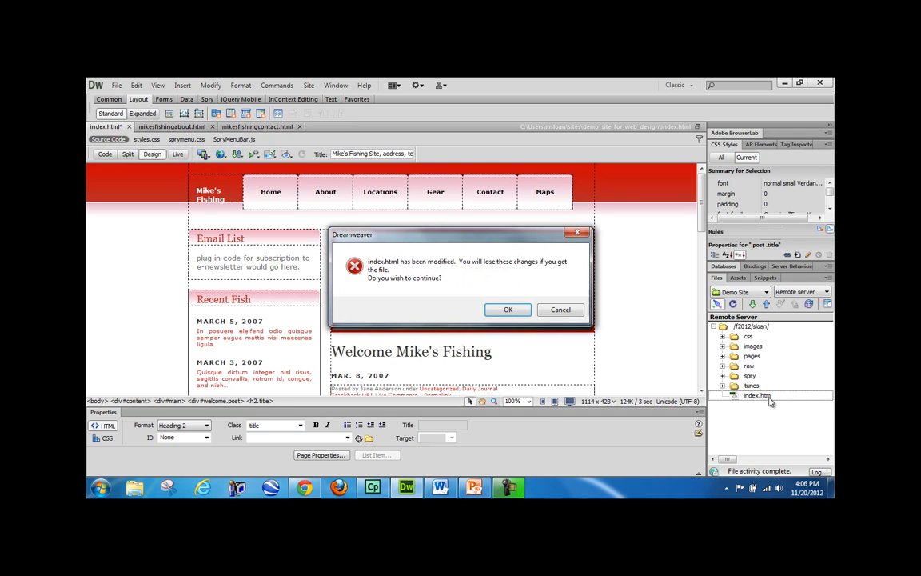
left_click(508, 310)
left_click(459, 303)
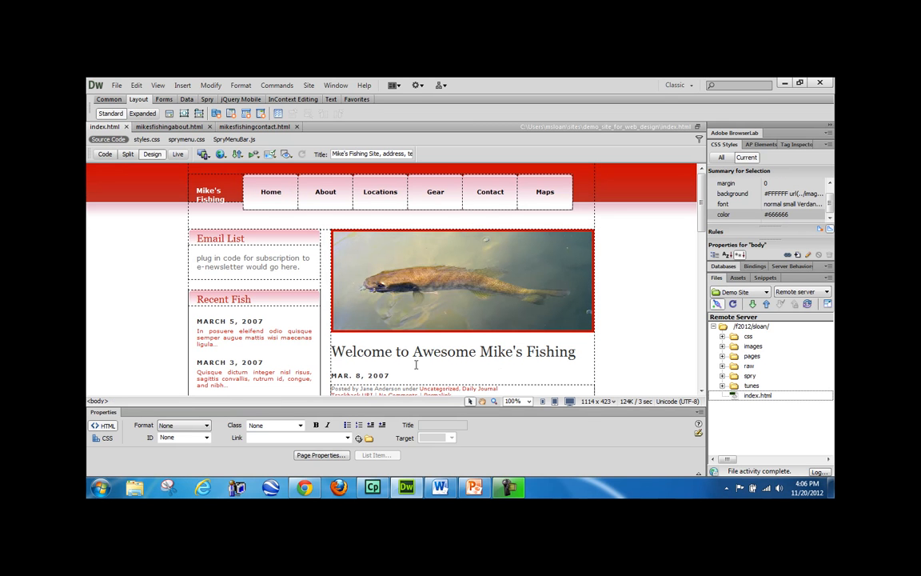
- Change the heading to 'Welcome to Mike's Sweet Fishing Site'
left_click_drag(412, 352, 486, 355)
key("Delete")
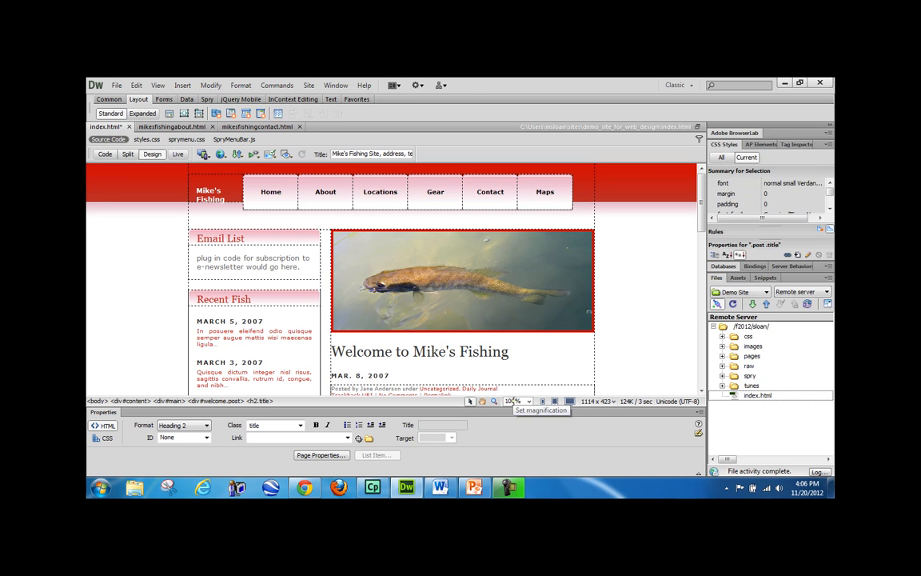
type("Sweet")
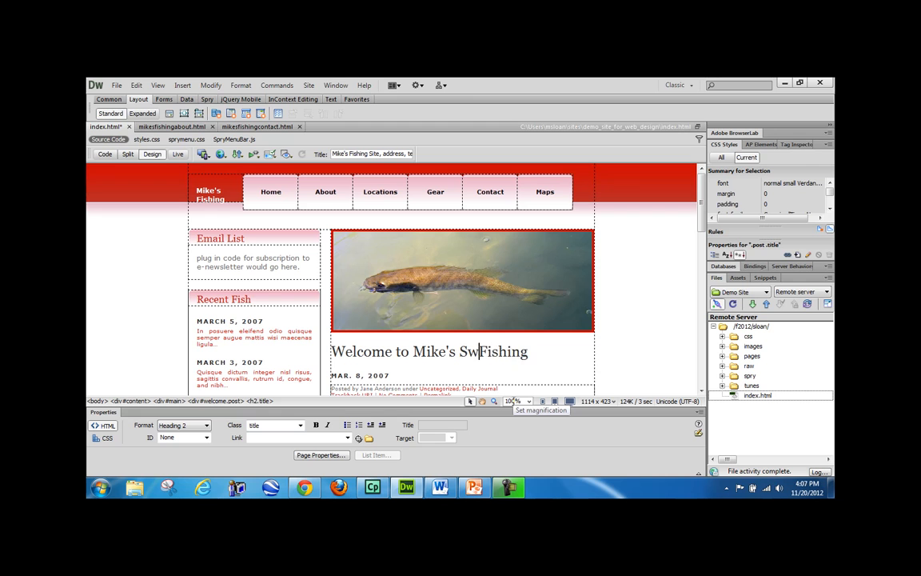
left_click(545, 371)
type("Site")
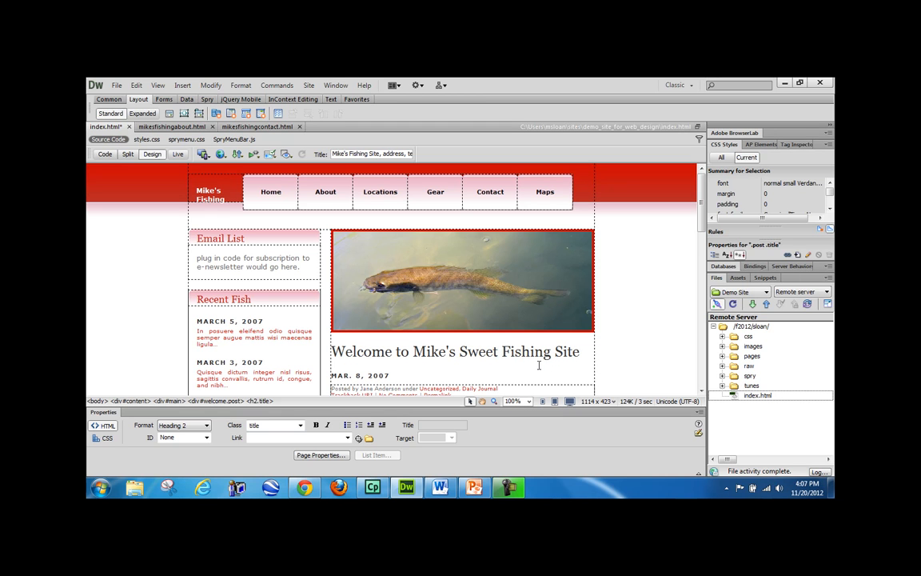
- Save index.html and upload it to the server without dependent files
scroll(507, 373, "down", 1)
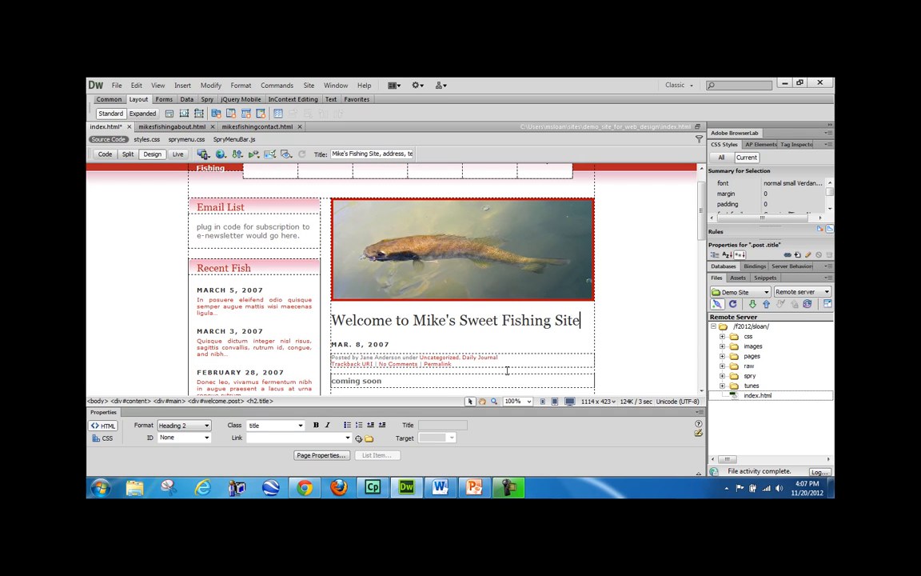
left_click(752, 400)
key("ctrl+s")
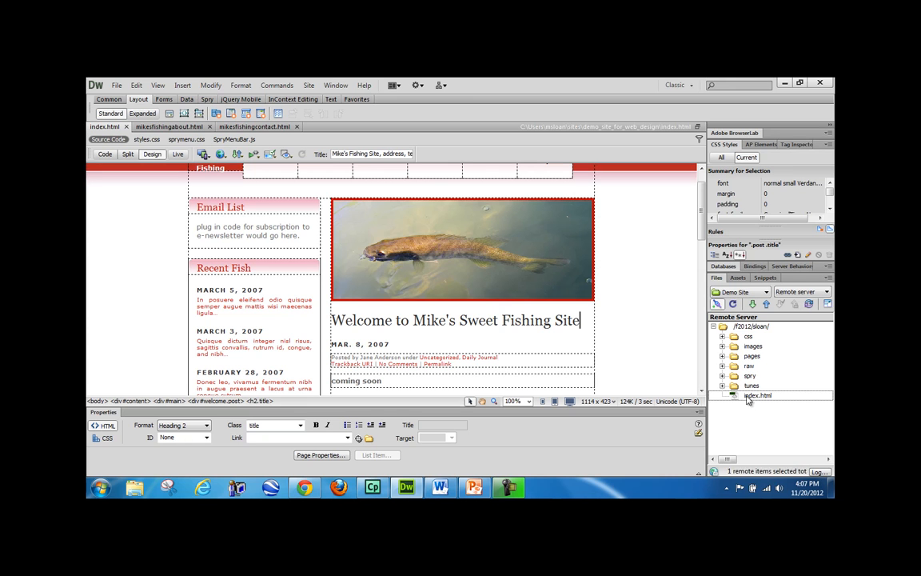
left_click(765, 305)
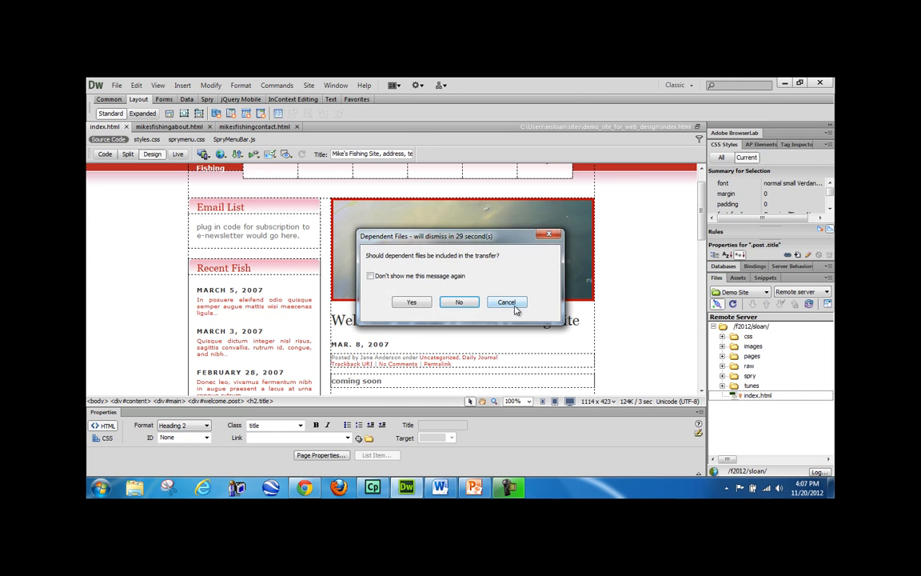
left_click(461, 303)
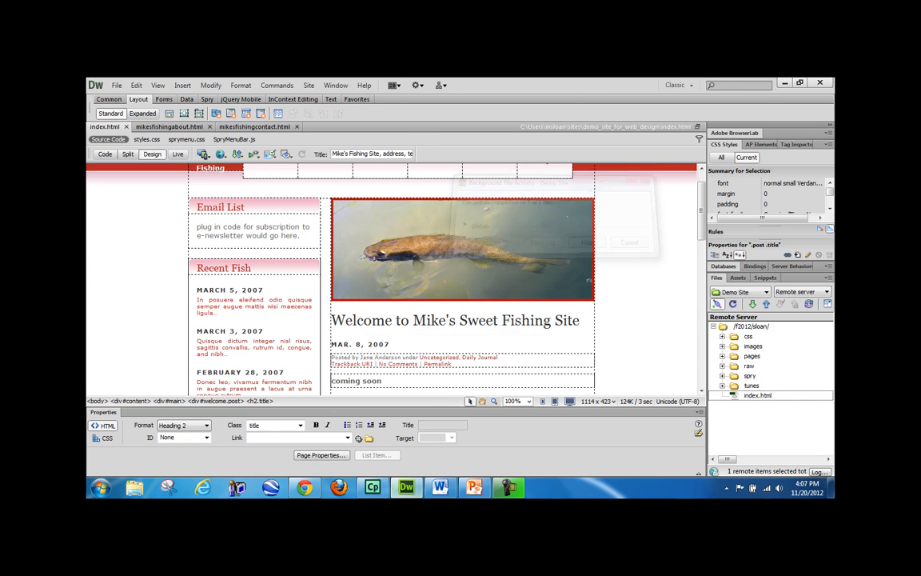
- Reload the live site in Chrome to confirm 'Welcome to Mike's Sweet Fishing Site', then return to Dreamweaver
left_click(305, 490)
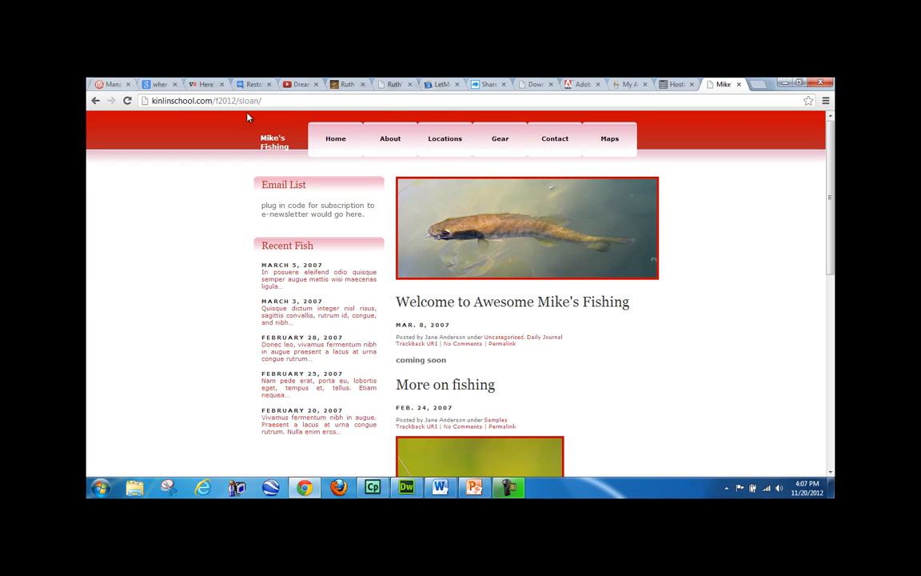
left_click(127, 102)
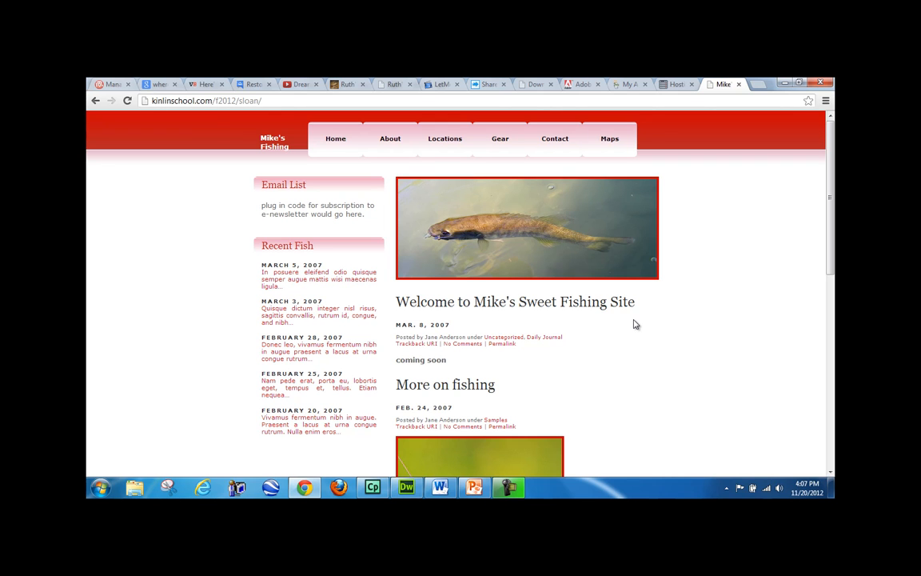
left_click(508, 487)
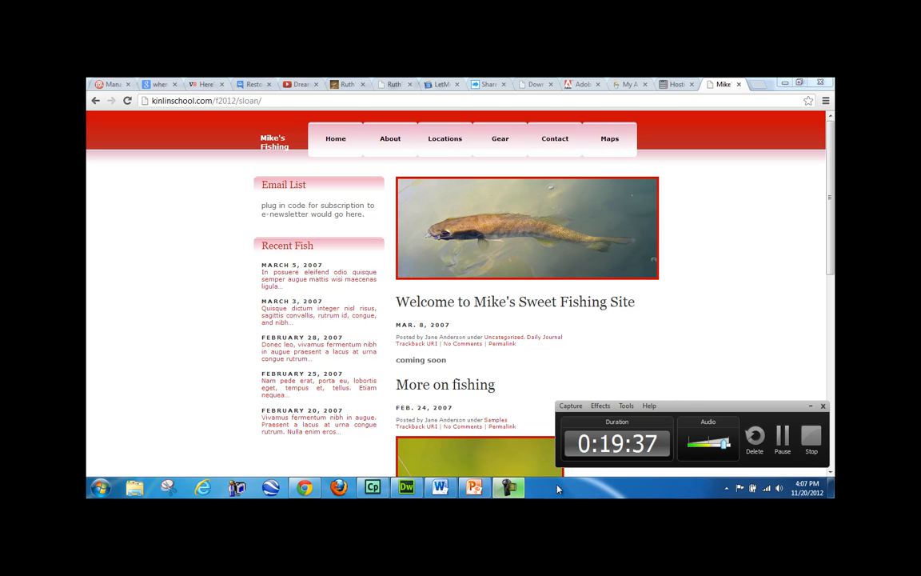
key("alt+Tab")
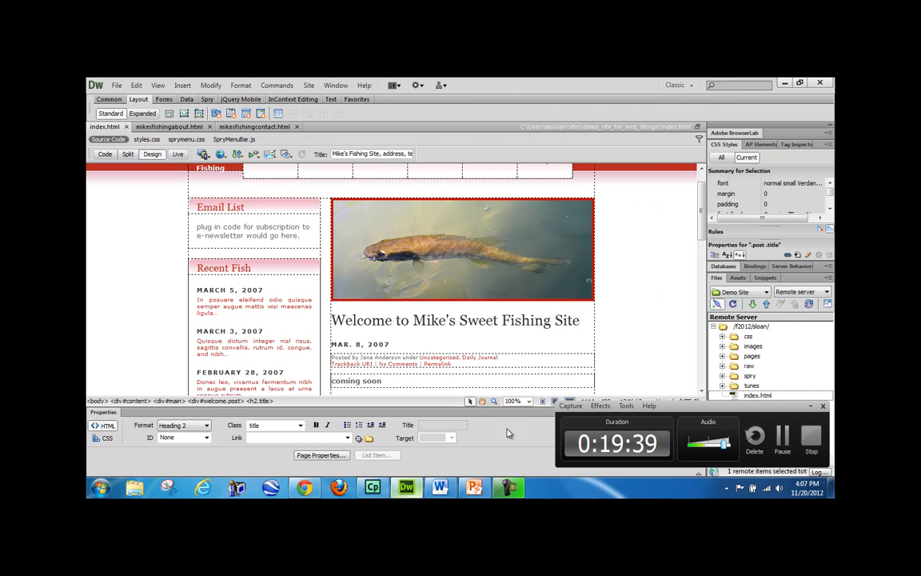
- Switch the Files panel to the local Demo Site and expand css to list sprymenu.css and styles.css
left_click(811, 406)
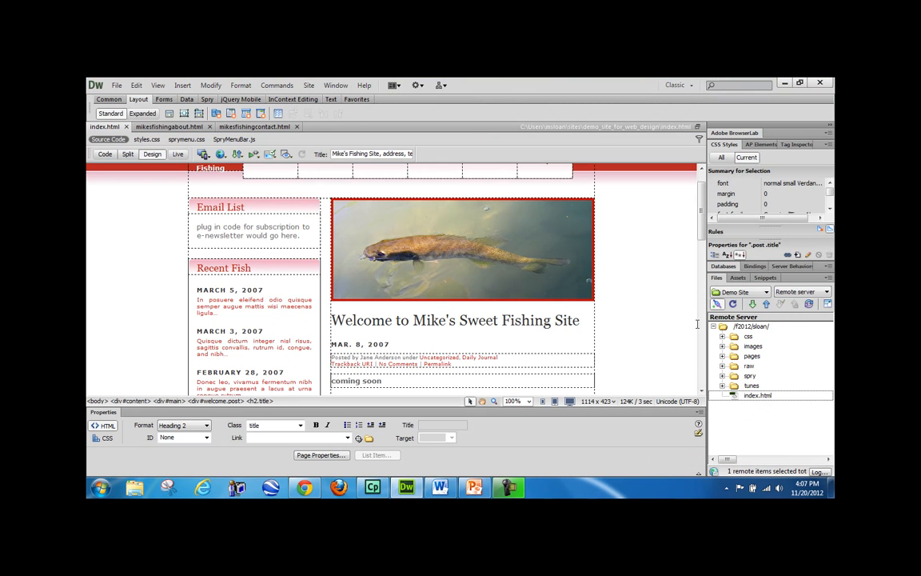
left_click(790, 293)
left_click(790, 301)
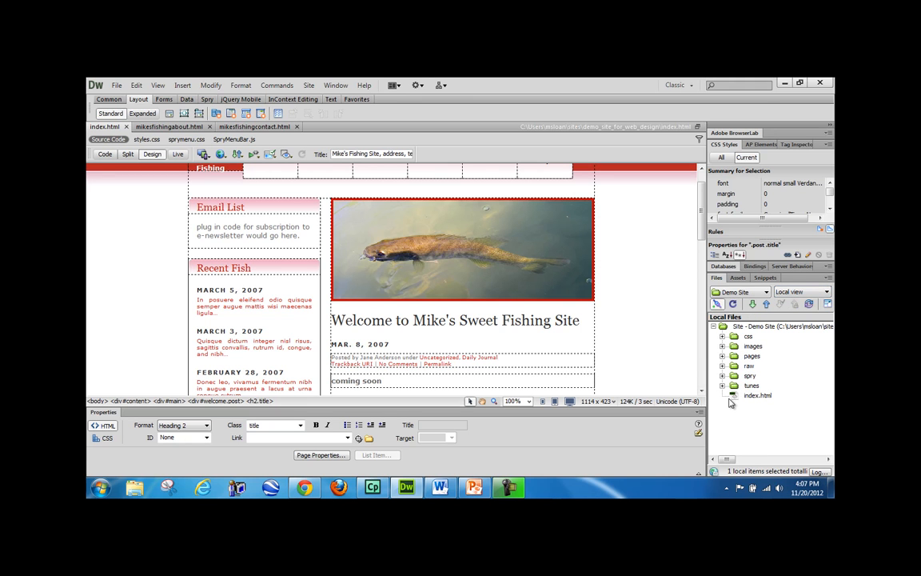
left_click(722, 336)
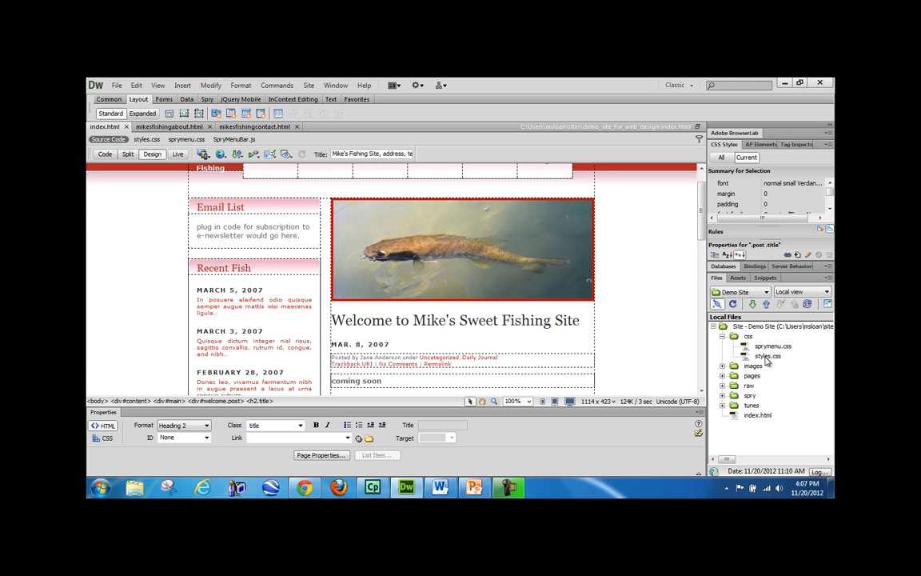
- Minimize Dreamweaver and Chrome and open demo_site_for_web_design from the desktop sites folder
left_click(785, 83)
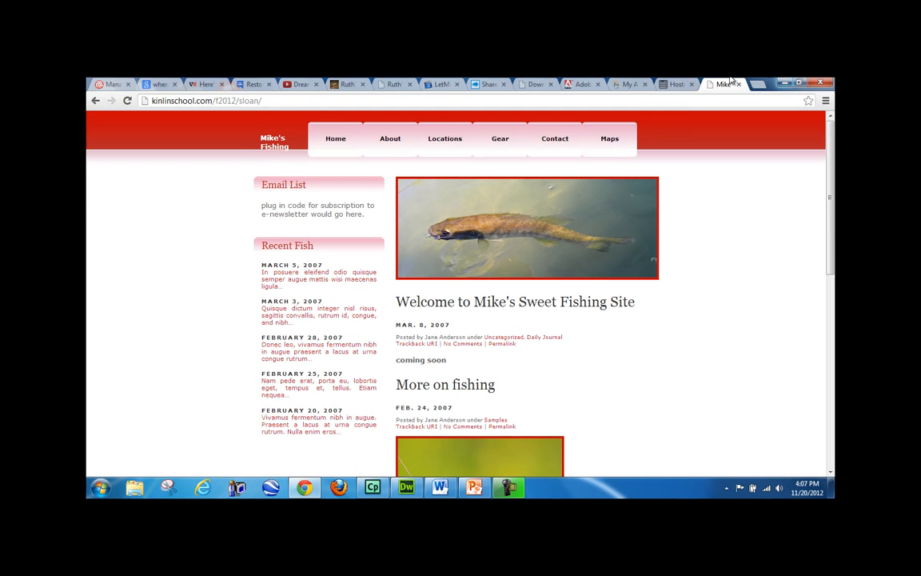
left_click(785, 83)
double_click(184, 273)
double_click(328, 154)
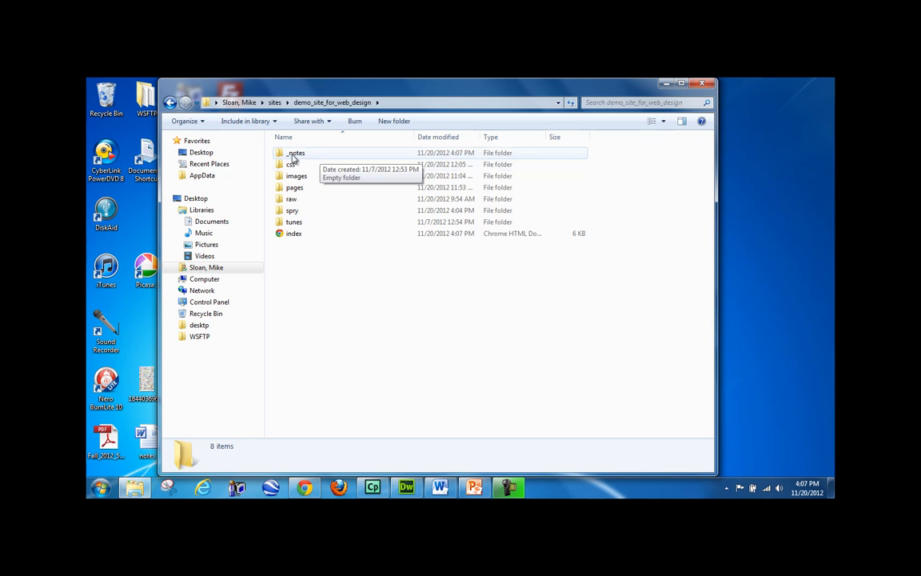
- Look inside the css and _notes subfolders, then close Explorer
double_click(291, 164)
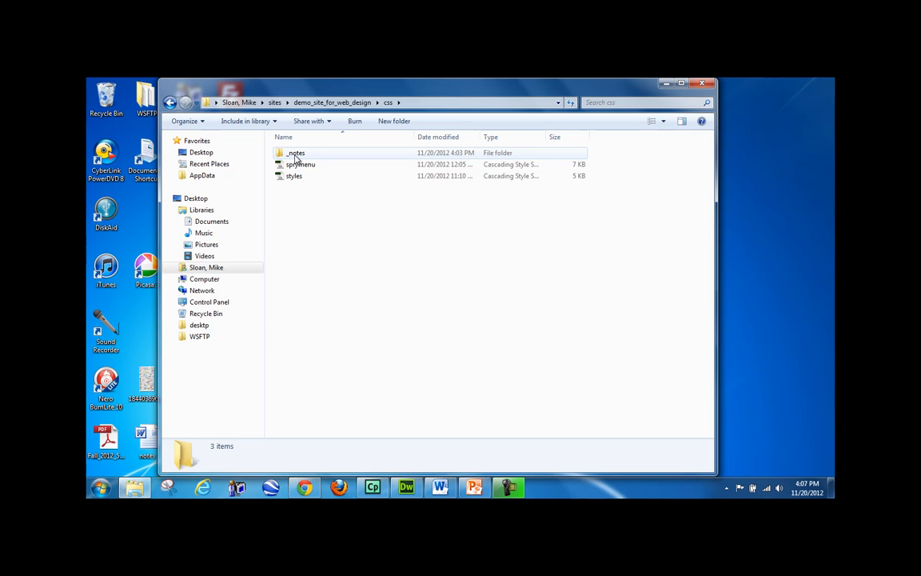
key("BackSpace")
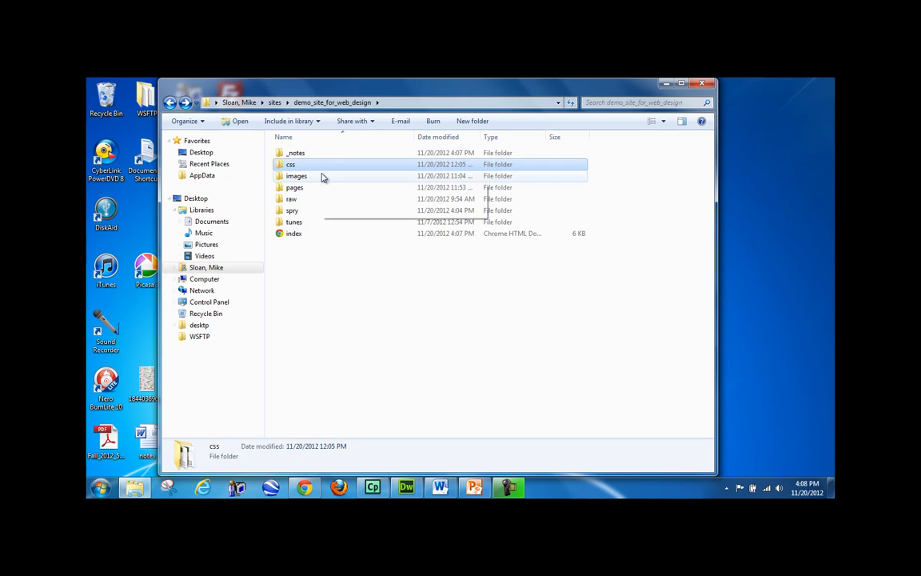
double_click(315, 154)
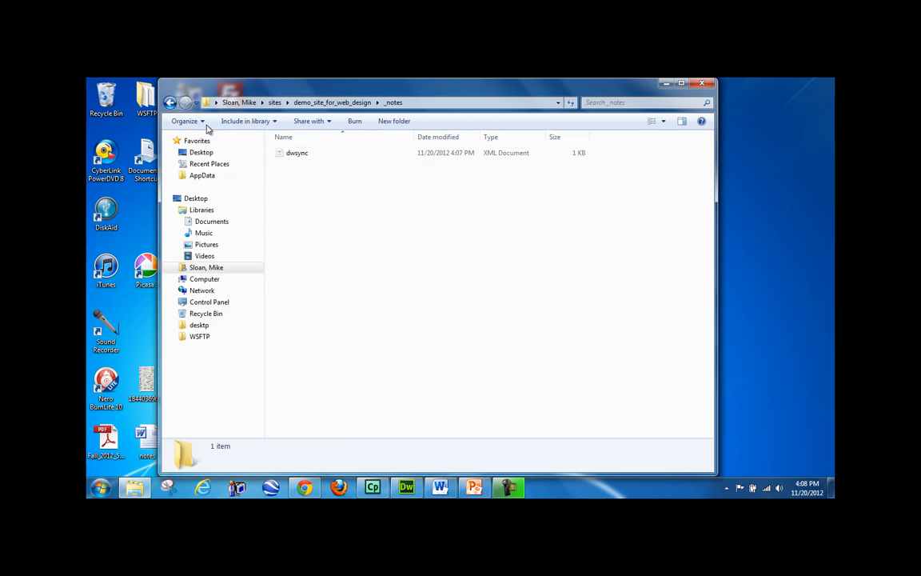
left_click(170, 102)
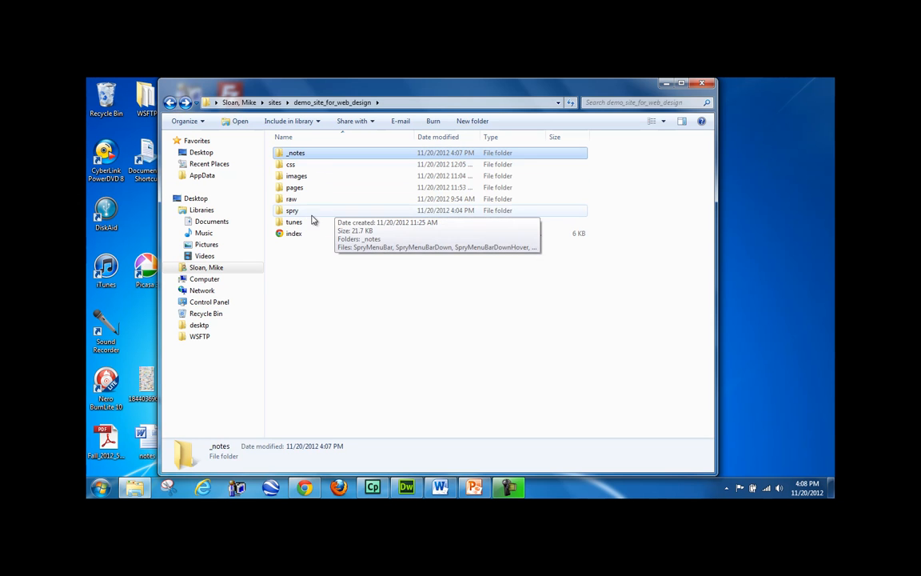
left_click(702, 83)
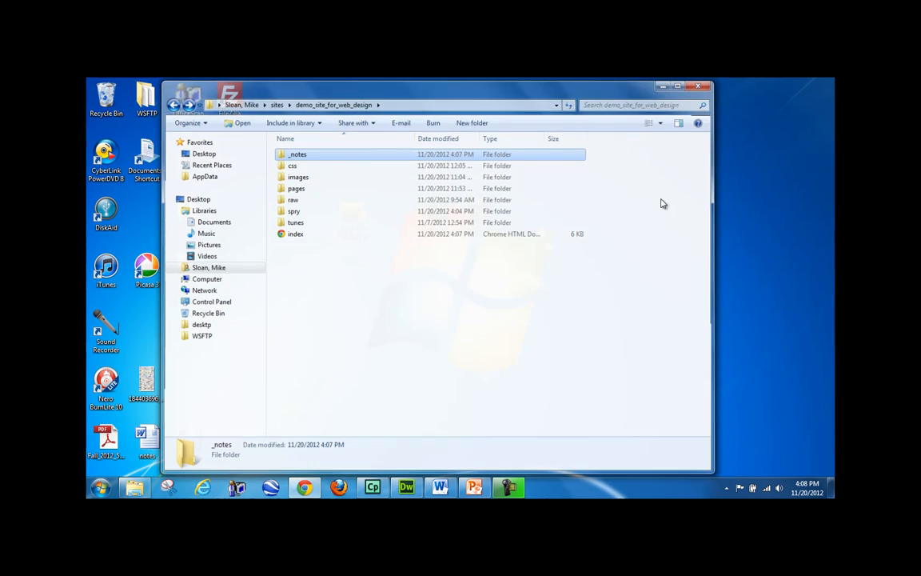
- Restore Dreamweaver, collapse the css folder in the Files panel, then minimize it
left_click(406, 487)
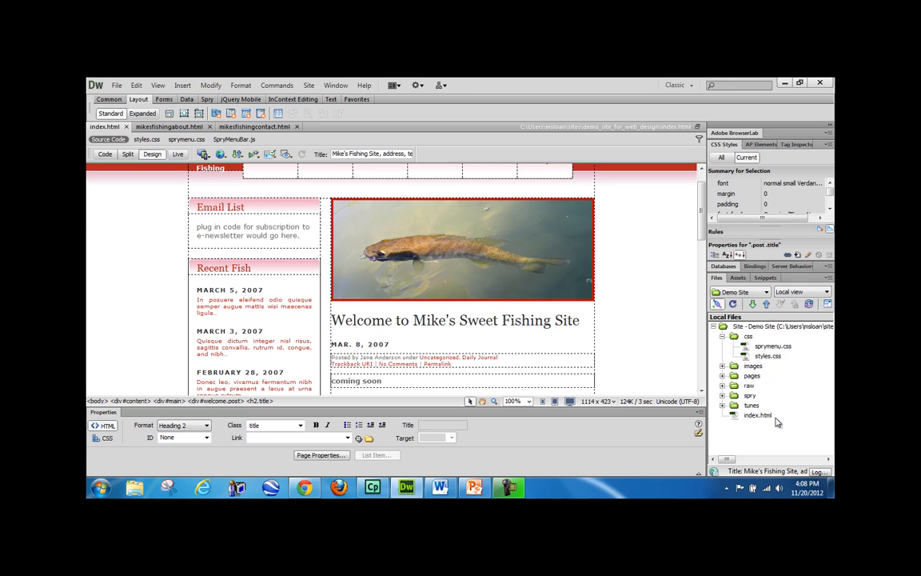
left_click(723, 337)
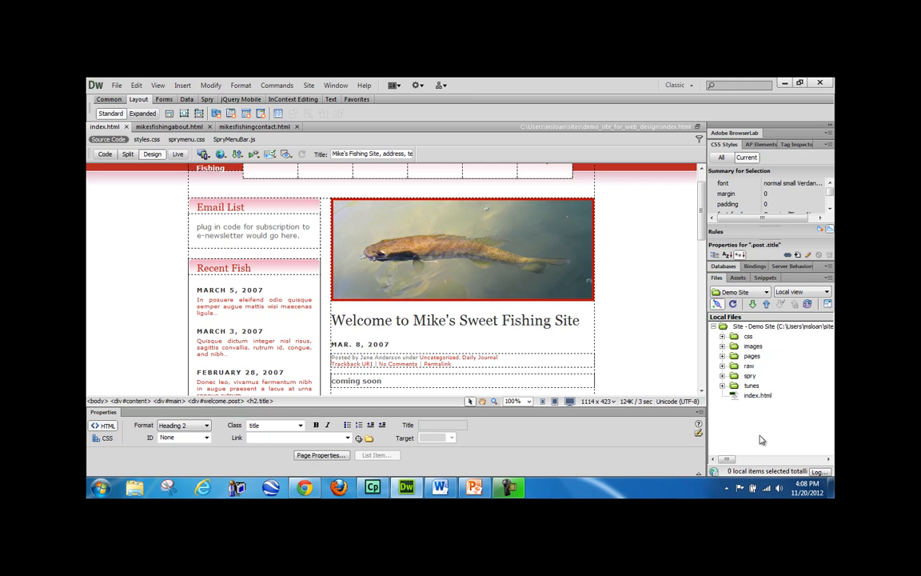
left_click(747, 337)
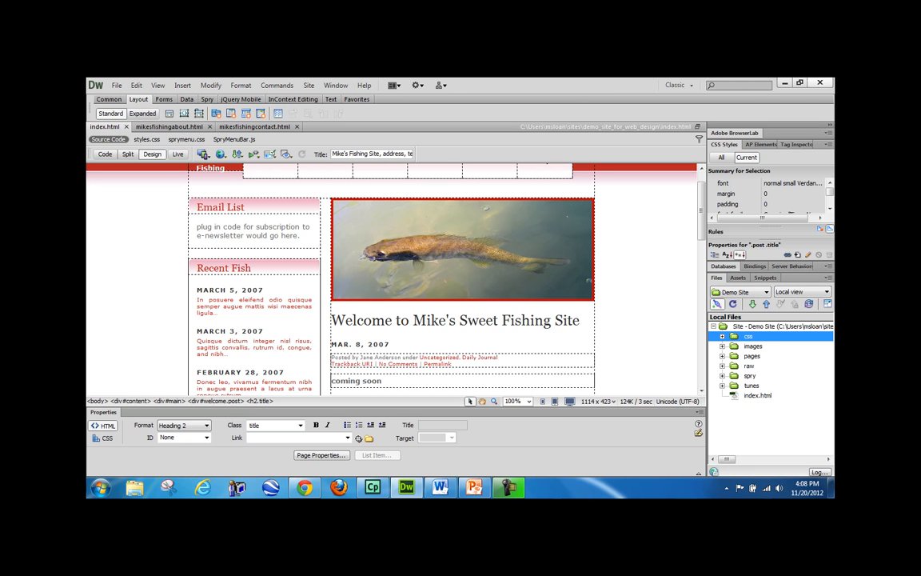
left_click(786, 84)
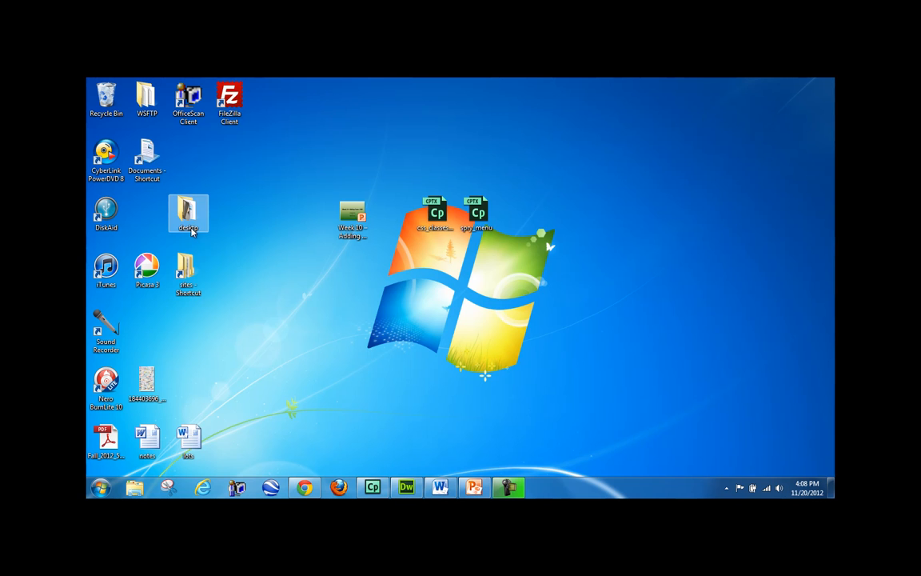
- Compress everything in demo_site_for_web_design into a zipped folder
double_click(185, 268)
left_click(360, 164)
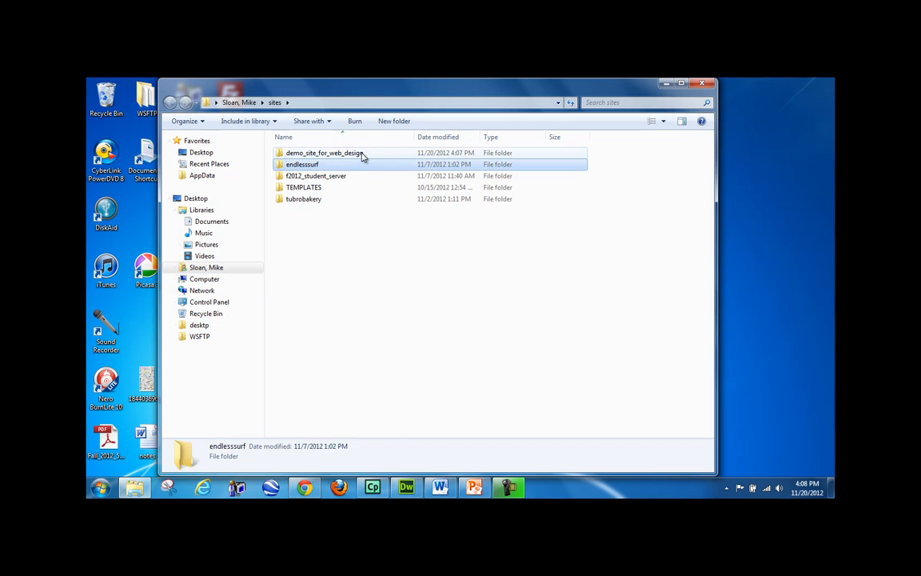
double_click(360, 153)
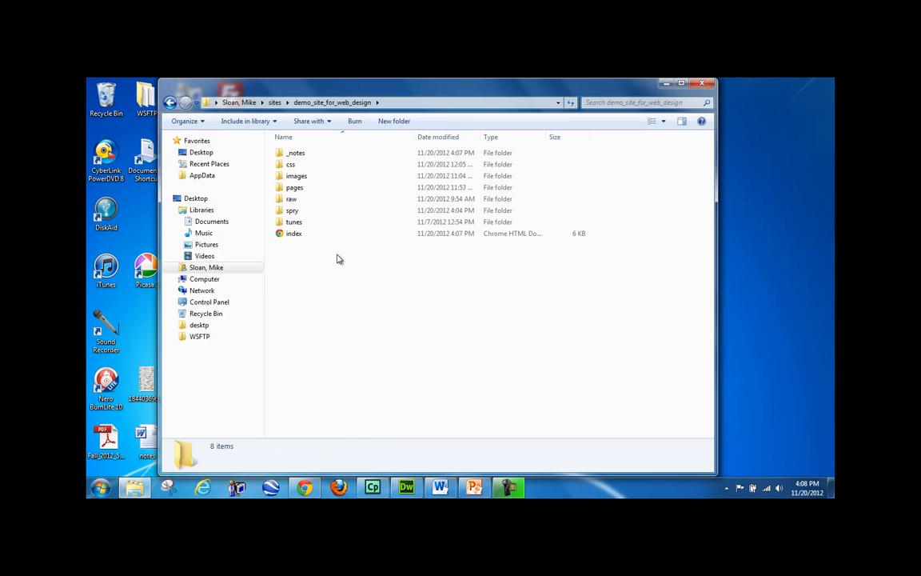
key("ctrl+a")
right_click(324, 184)
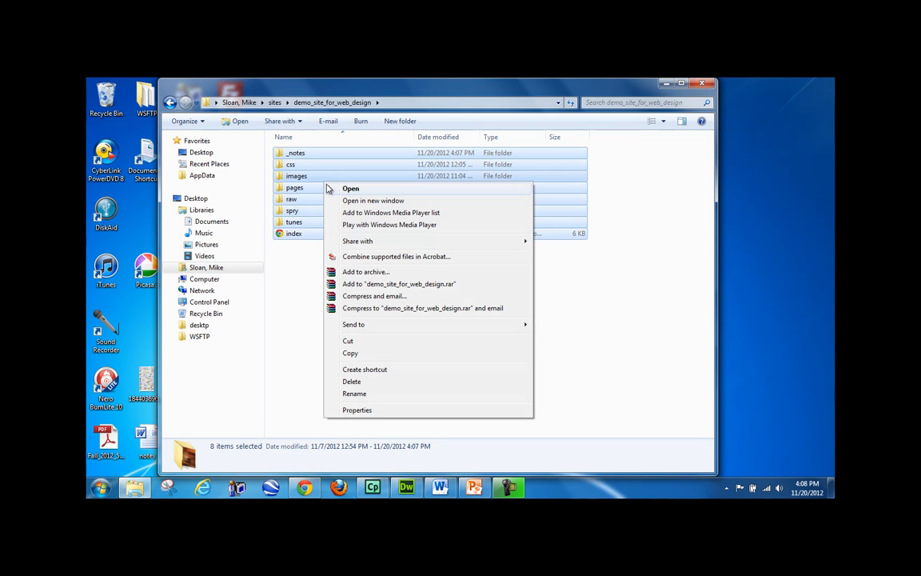
mouse_move(391, 328)
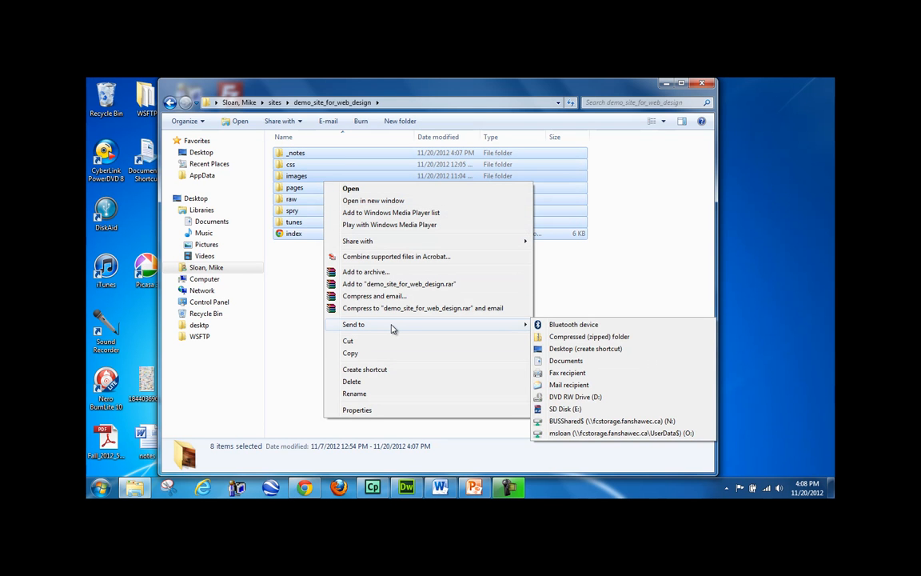
left_click(560, 336)
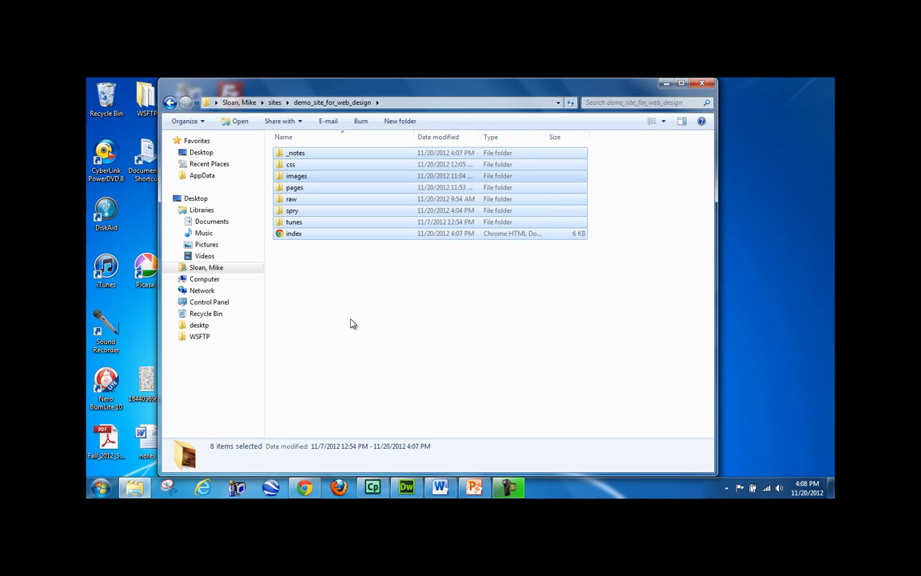
- Rename the new zip archive to site_snapshot_nov12
left_click(357, 286)
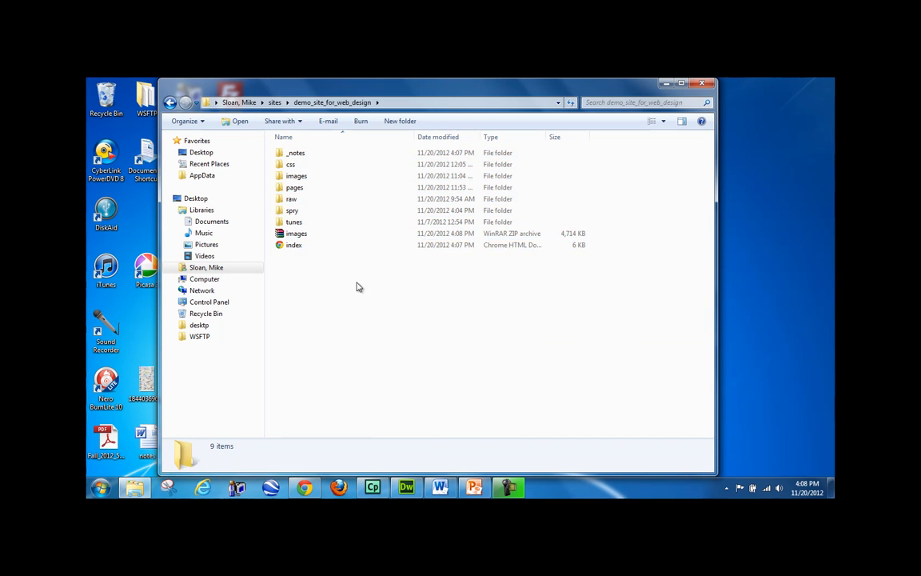
left_click(295, 233)
left_click(295, 233)
type("site_snap")
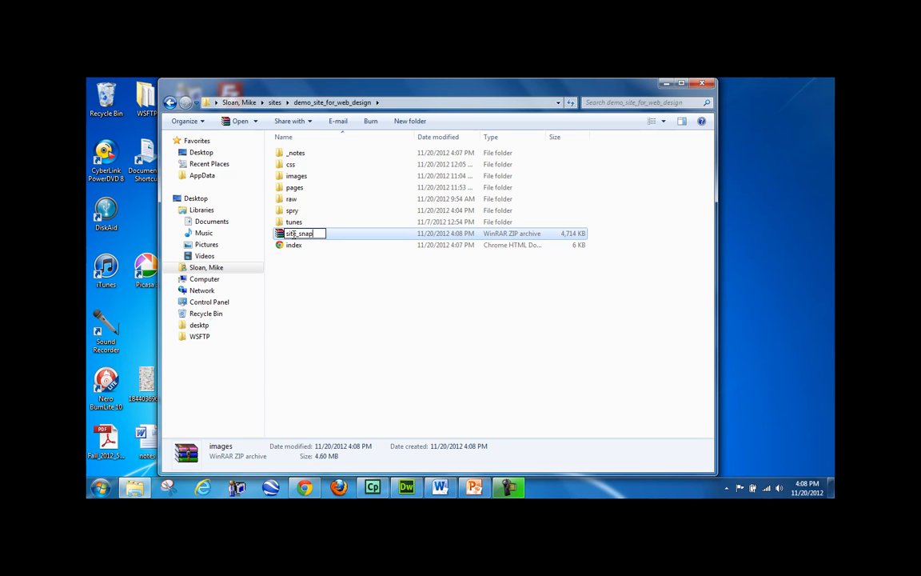
type("shot_nov12")
key("Return")
- Move site_snapshot_nov12 into the raw folder and delete the redavenue folder there
left_click_drag(303, 253, 299, 200)
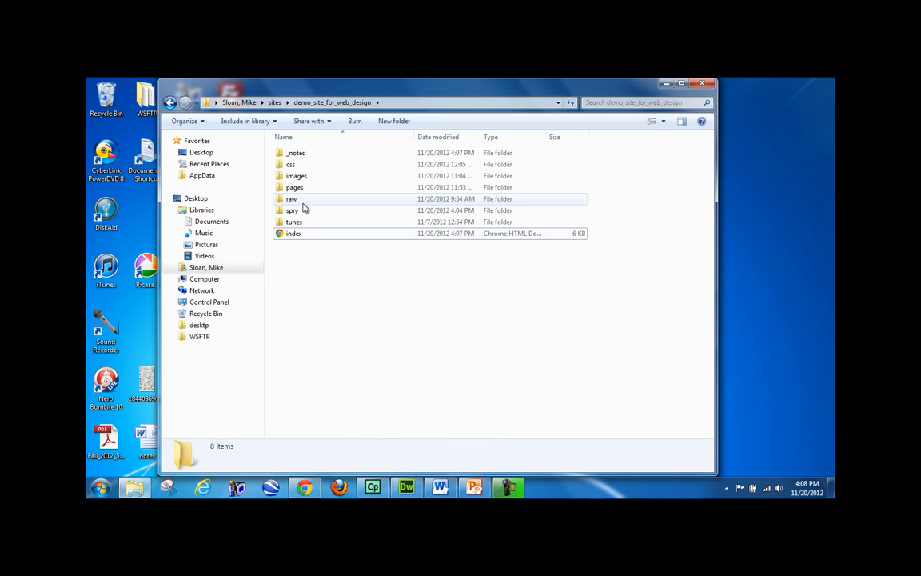
double_click(303, 199)
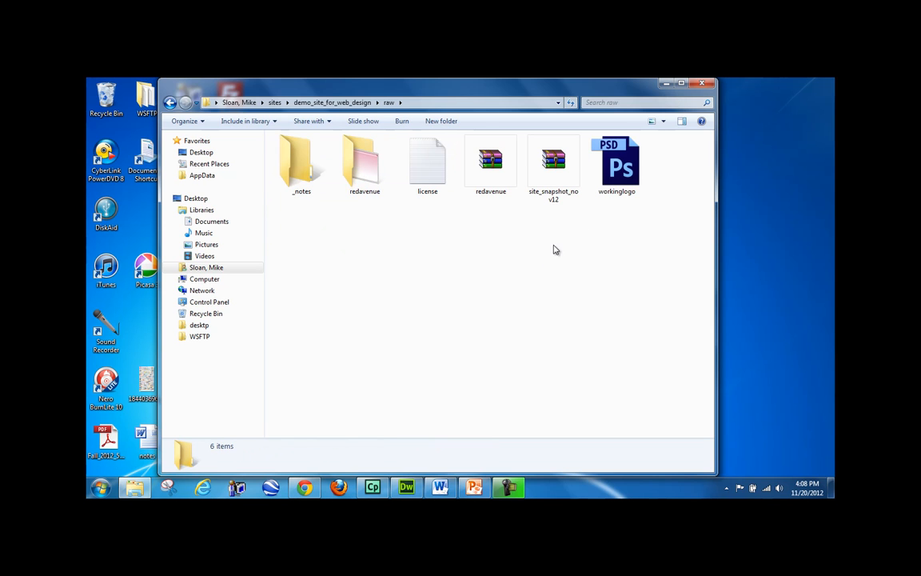
left_click(353, 190)
key("Delete")
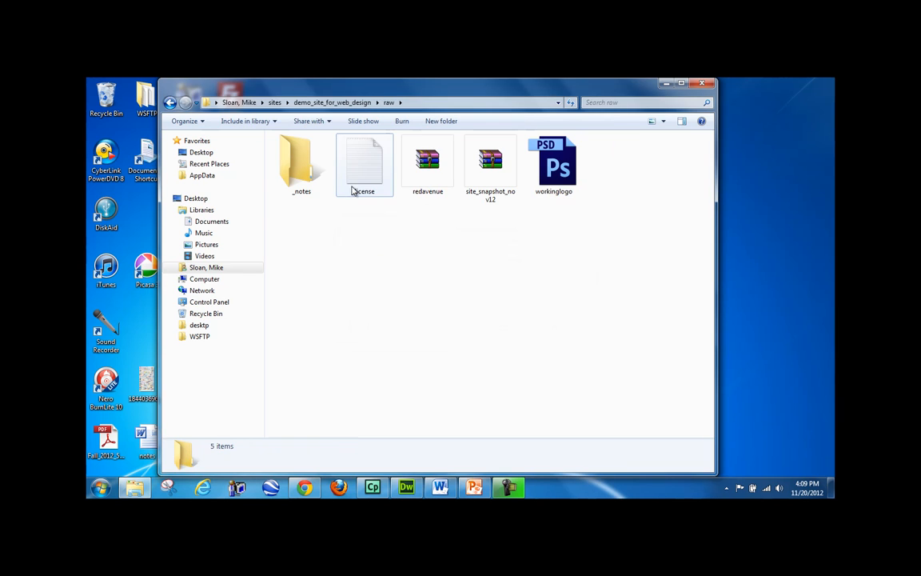
left_click(366, 190)
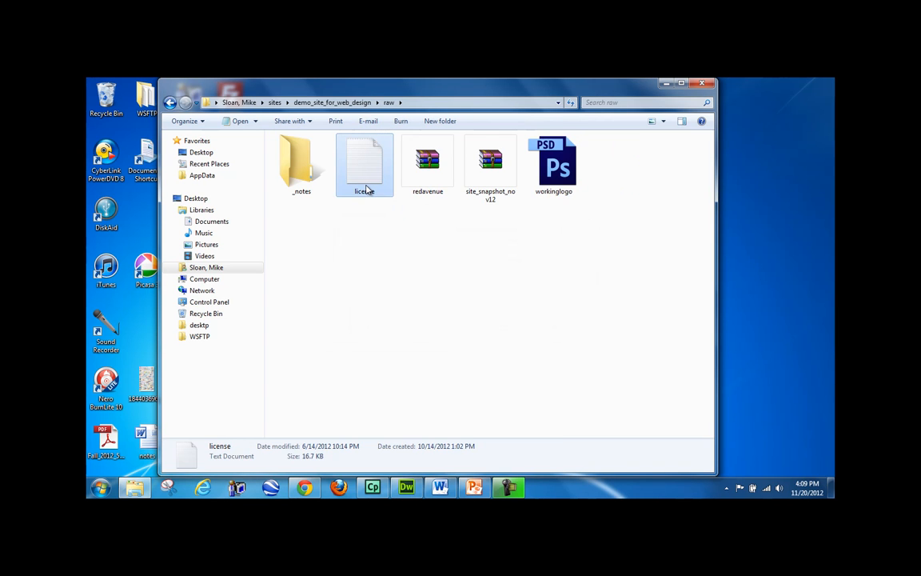
left_click(480, 199)
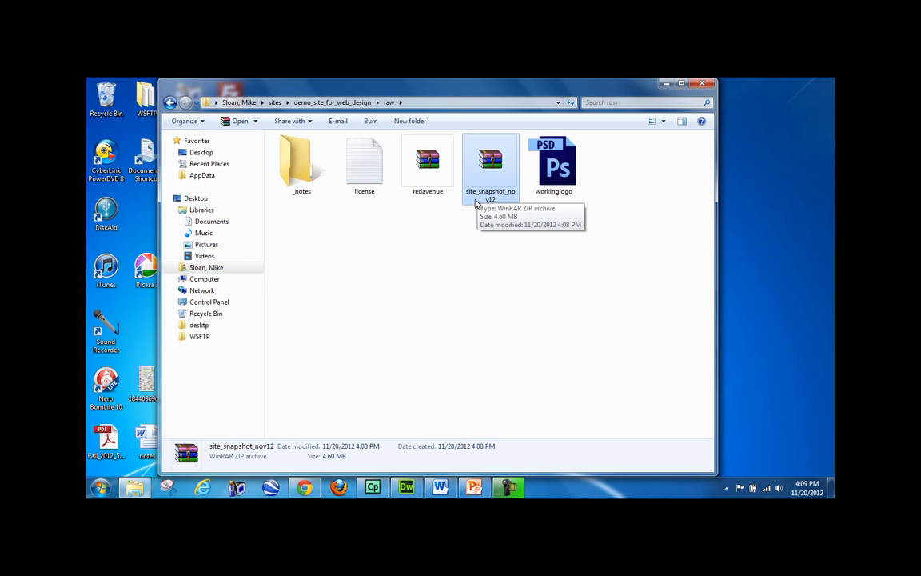
left_click(460, 245)
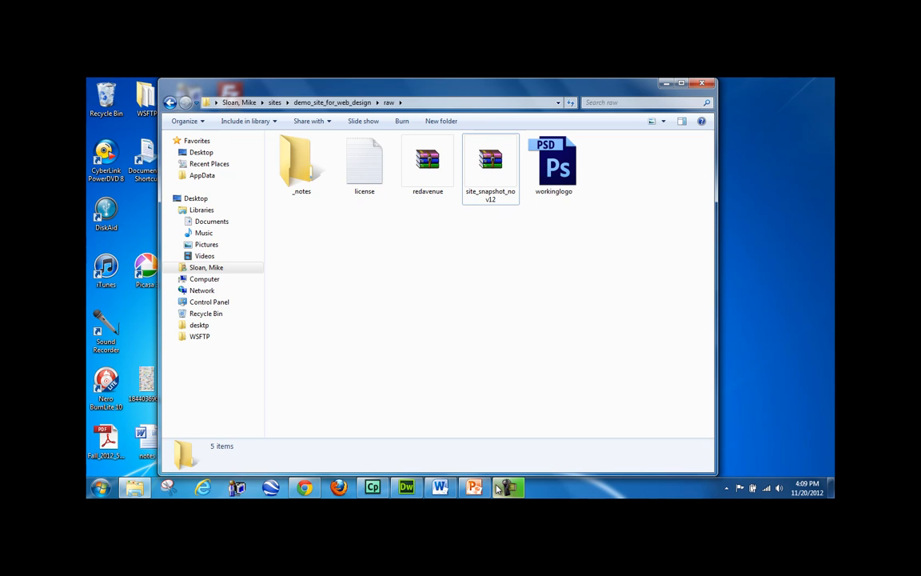
left_click(413, 494)
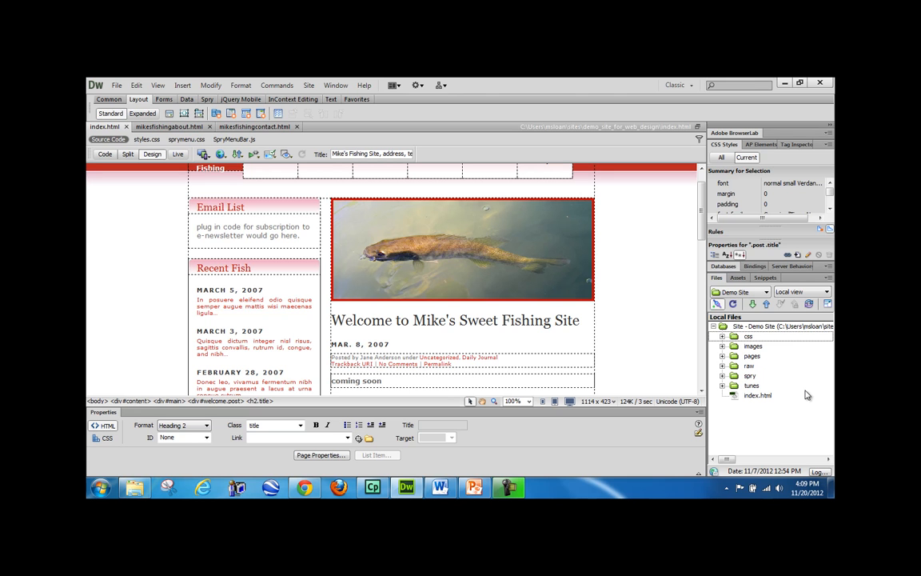
- Minimize Dreamweaver and the raw folder, launch FileZilla and dismiss its update notice
left_click(784, 83)
left_click(665, 84)
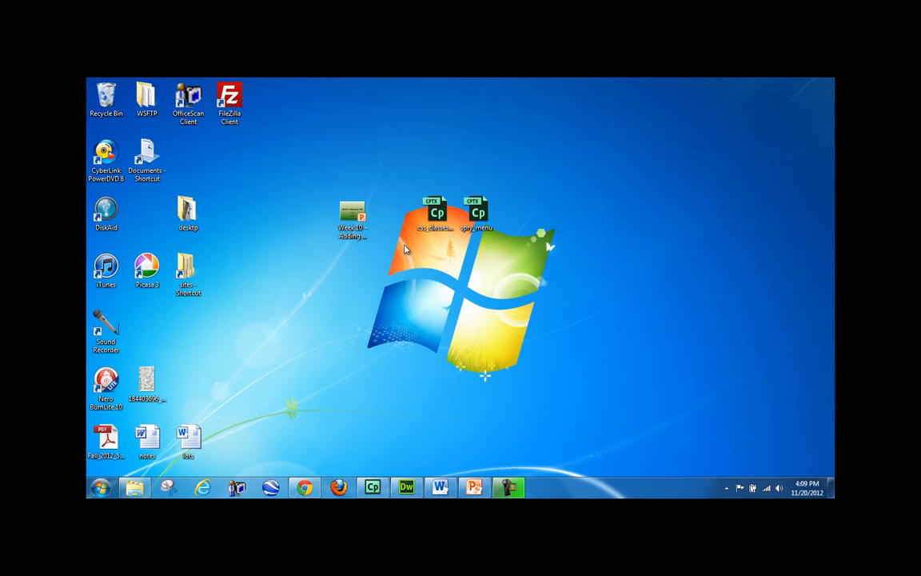
double_click(229, 102)
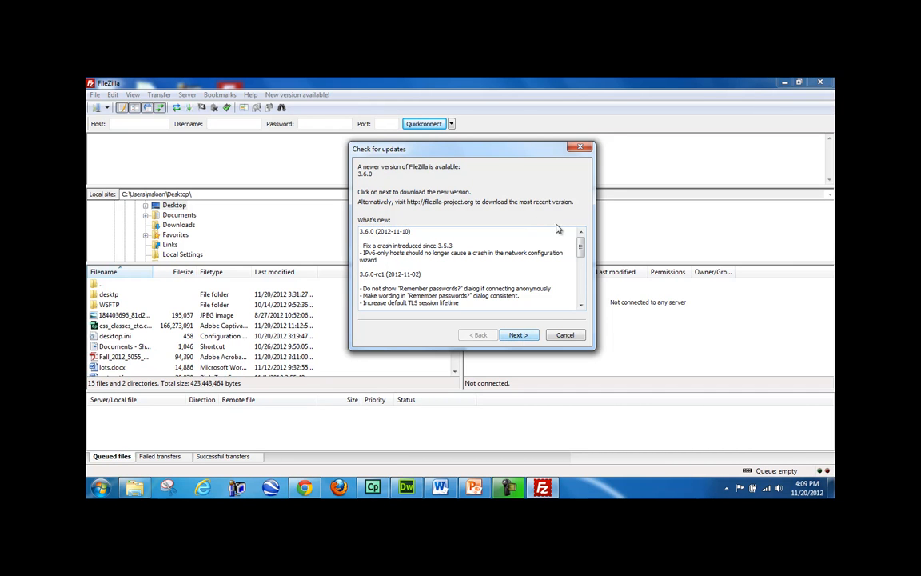
left_click_drag(512, 150, 591, 182)
left_click(132, 125)
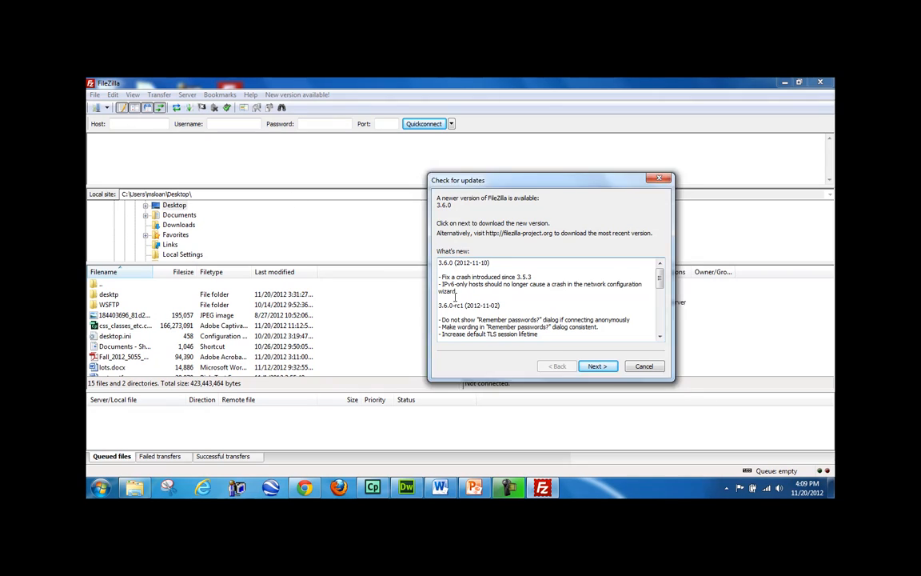
key("Escape")
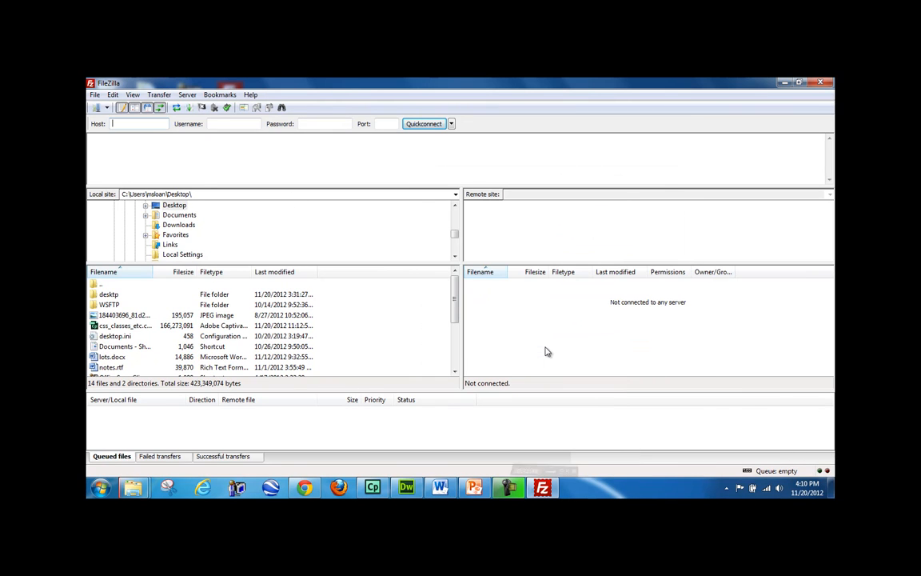
- Quickconnect to kinlinschool.com on port 21 with the account username and password
type("kinlin")
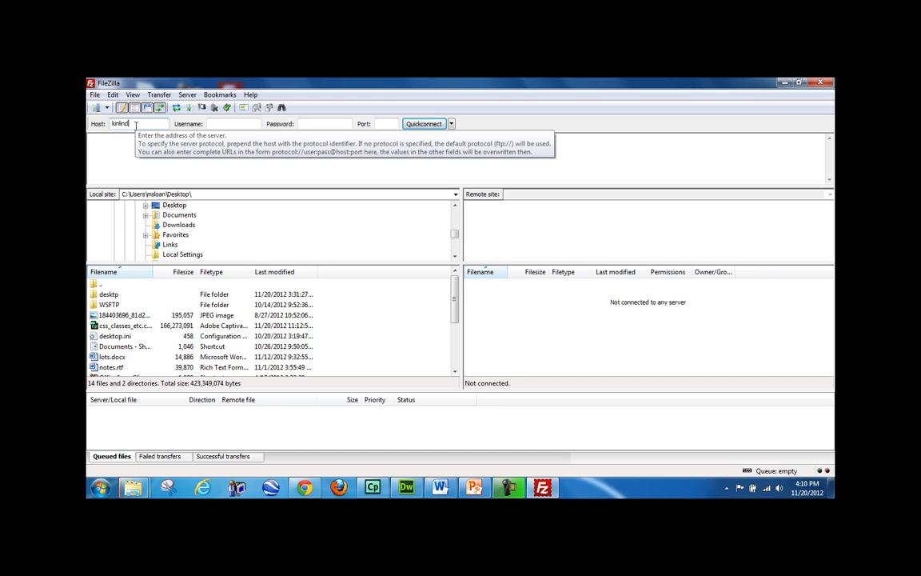
type("school.com")
key("Tab")
type("fanshawe")
key("Tab")
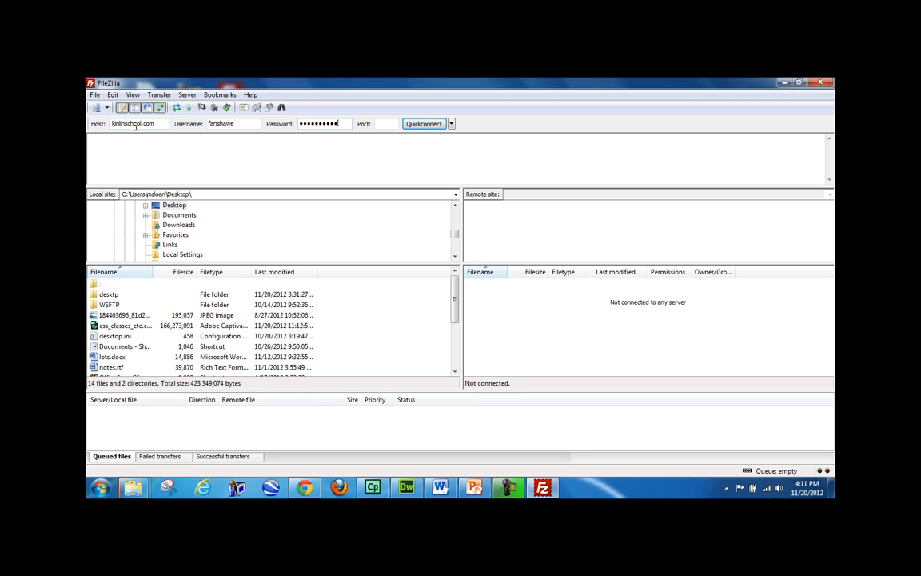
left_click(387, 124)
type("21")
left_click(424, 124)
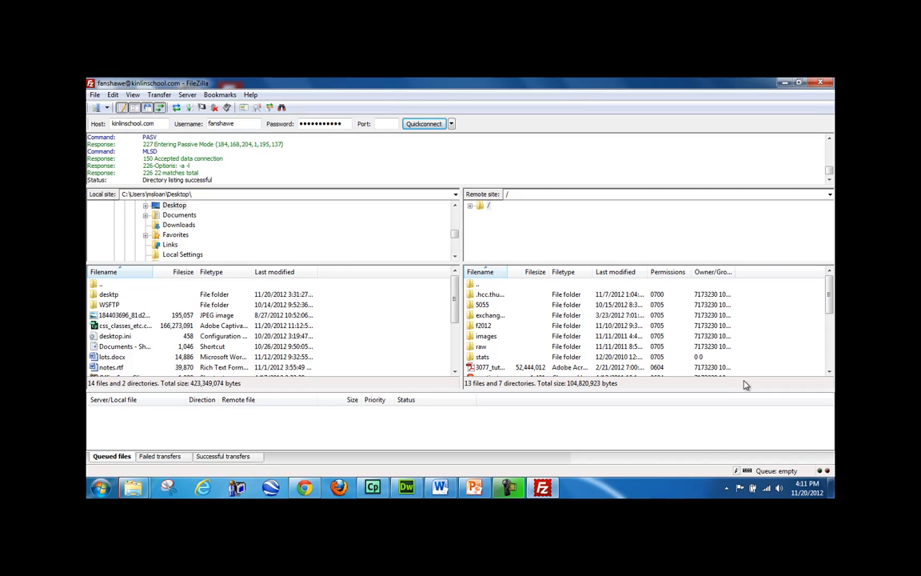
- Open the f2012 folder on the server and the personal site folder inside it
double_click(483, 325)
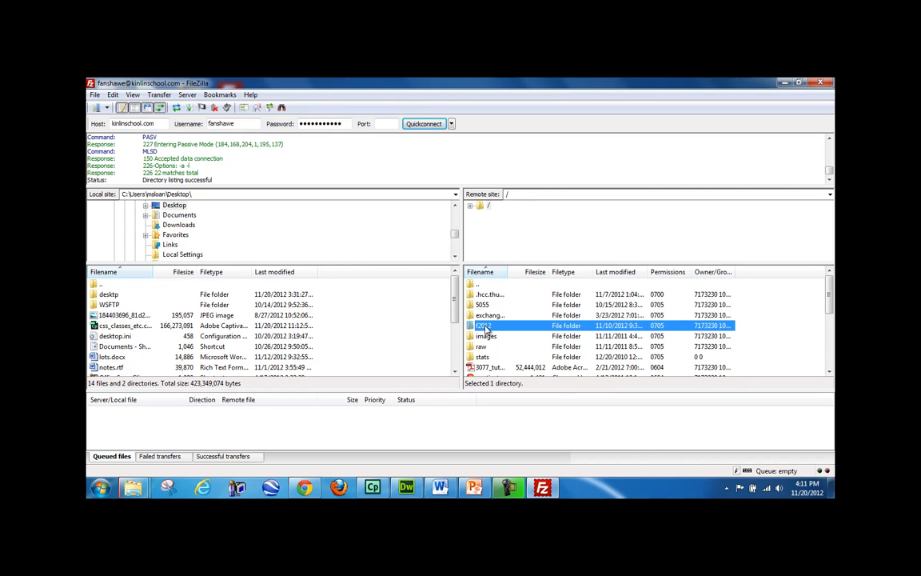
scroll(534, 334, "down", 12)
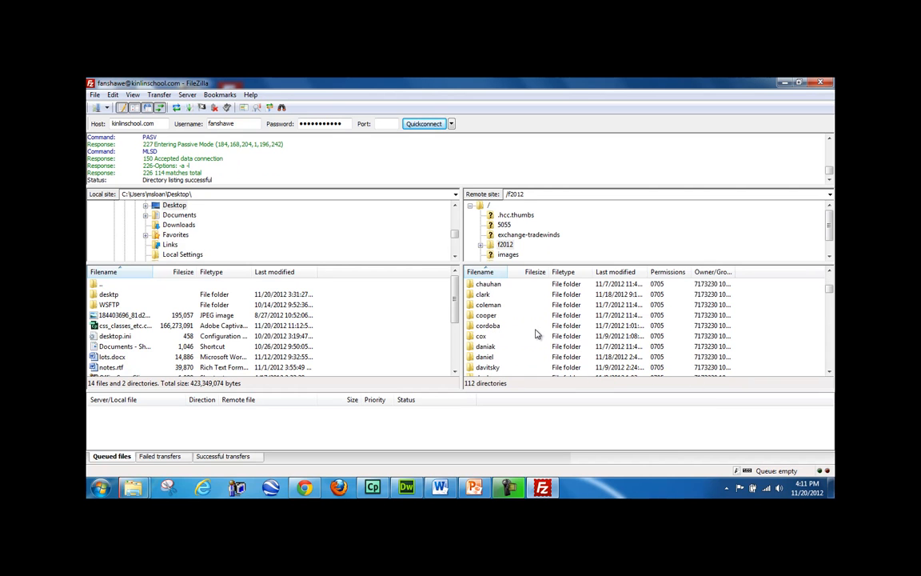
scroll(534, 334, "down", 12)
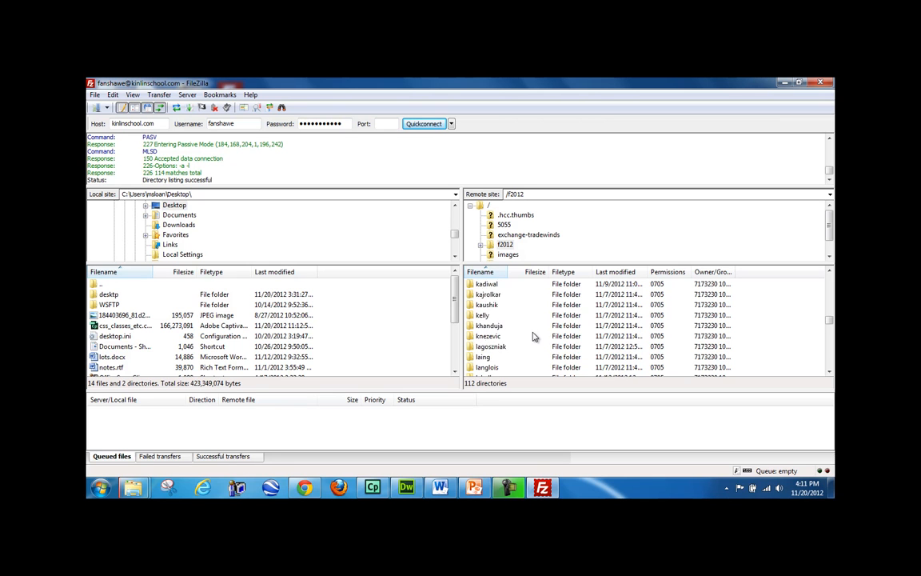
scroll(534, 339, "down", 6)
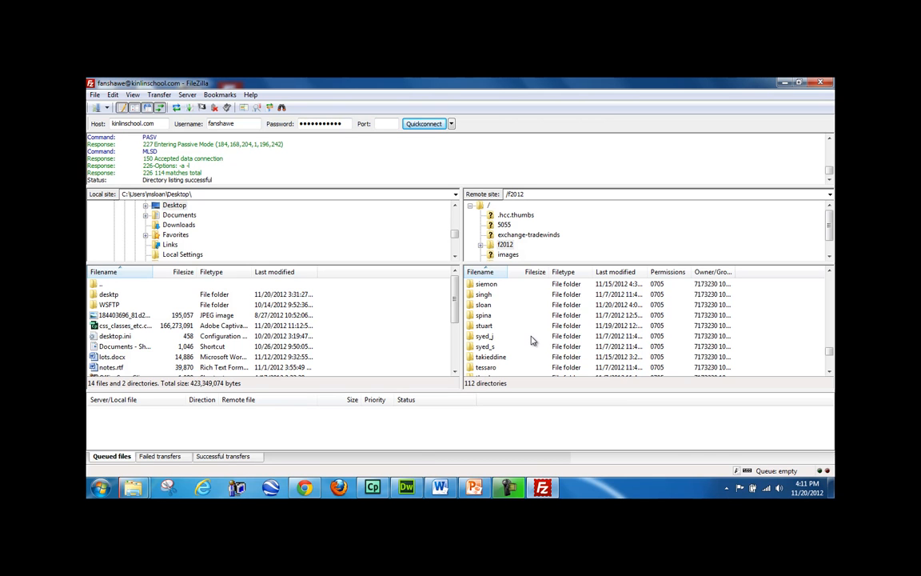
double_click(483, 305)
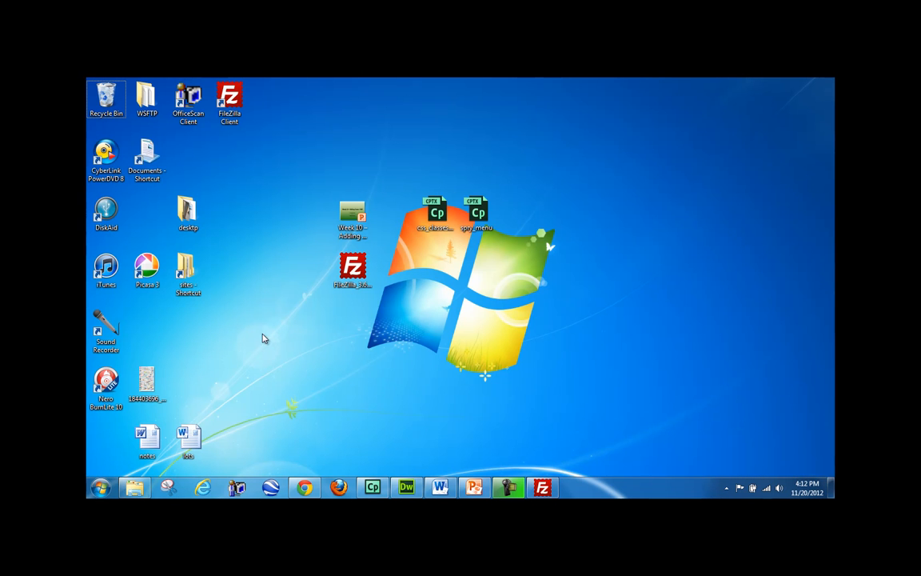
- Zip the FileZilla 3.6.0 setup file, place the zip beside it, and return to FileZilla
right_click(352, 276)
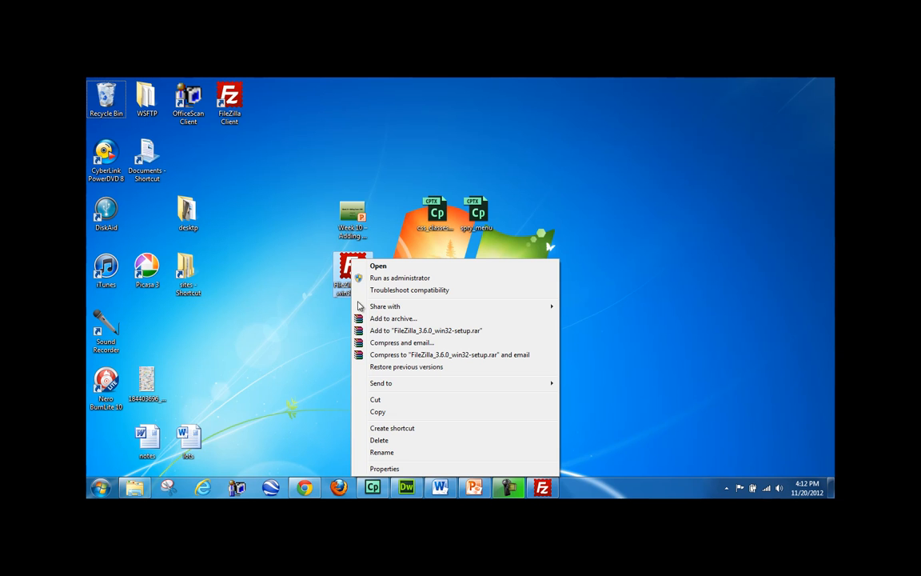
mouse_move(400, 385)
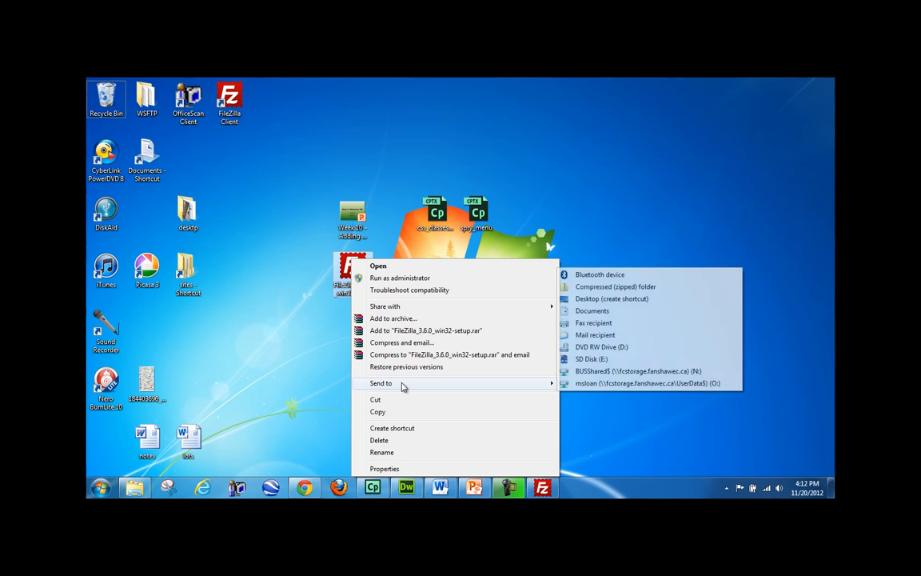
left_click(622, 287)
left_click_drag(109, 445, 516, 328)
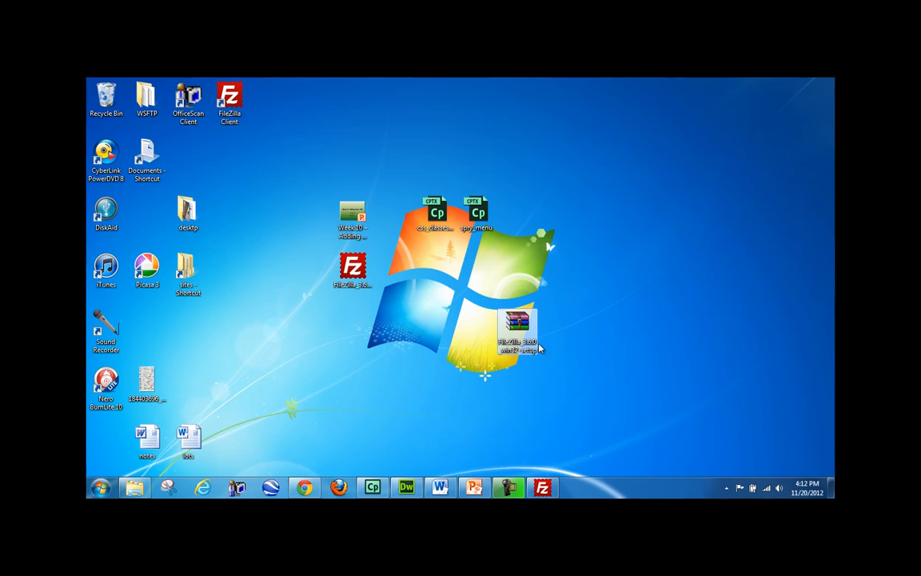
left_click_drag(531, 339, 272, 306)
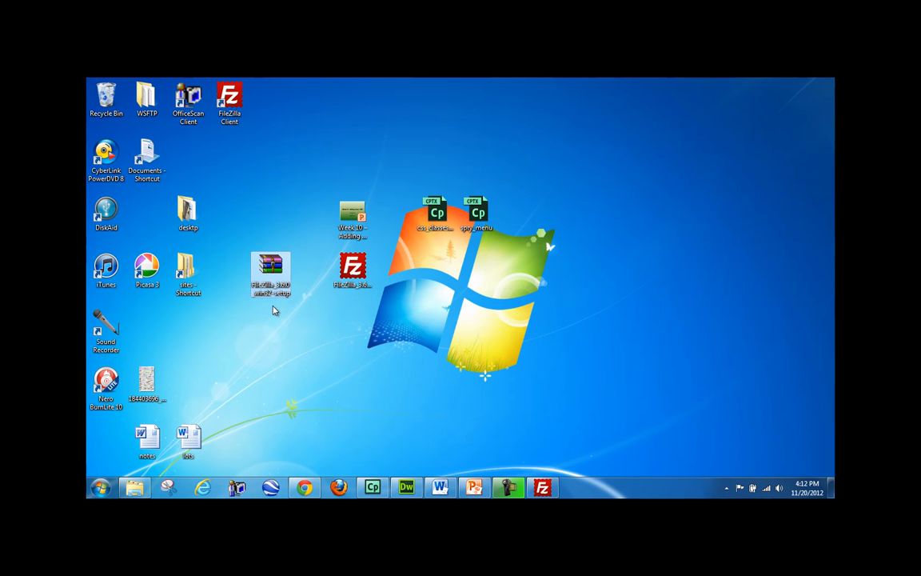
left_click(543, 488)
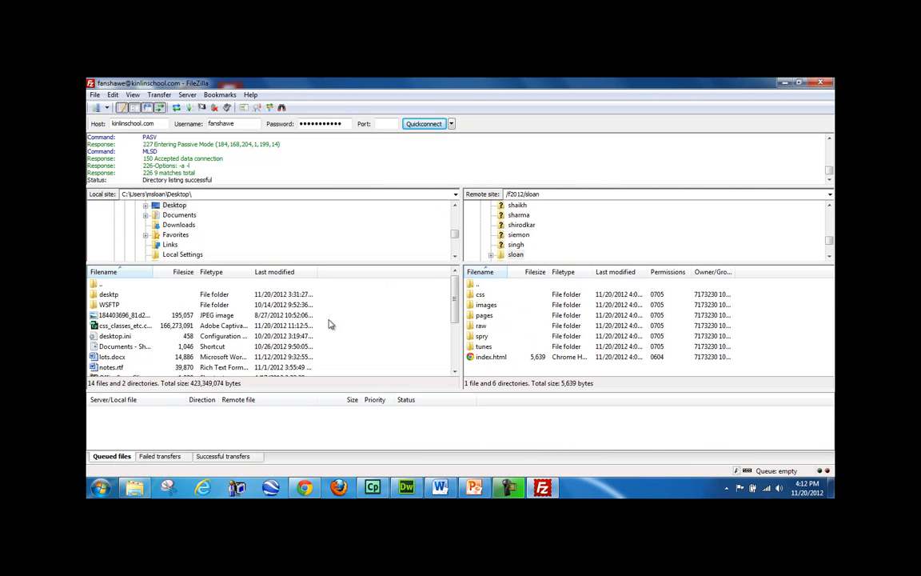
- Select FileZilla_3.6.0_win32-setup.zip in the local Desktop folder
double_click(169, 204)
scroll(416, 224, "down", 8)
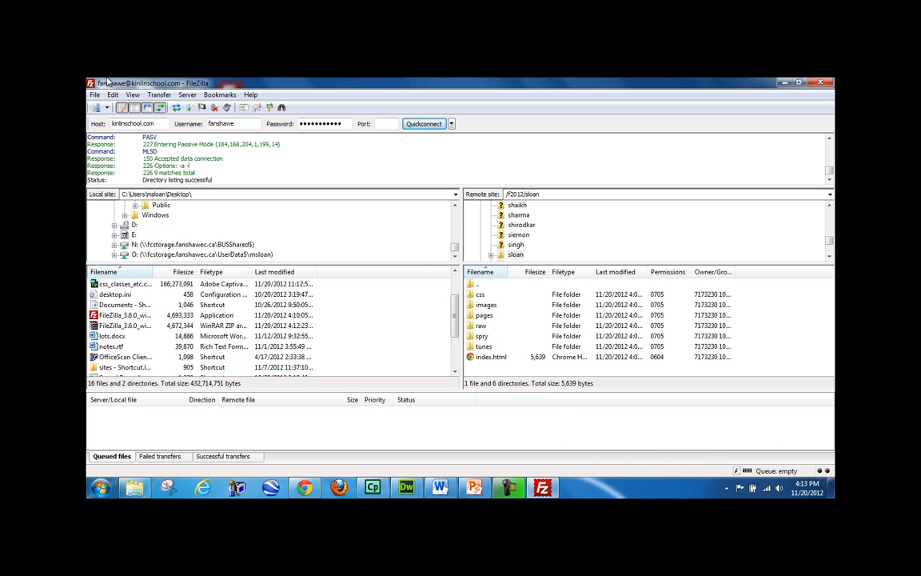
right_click(366, 319)
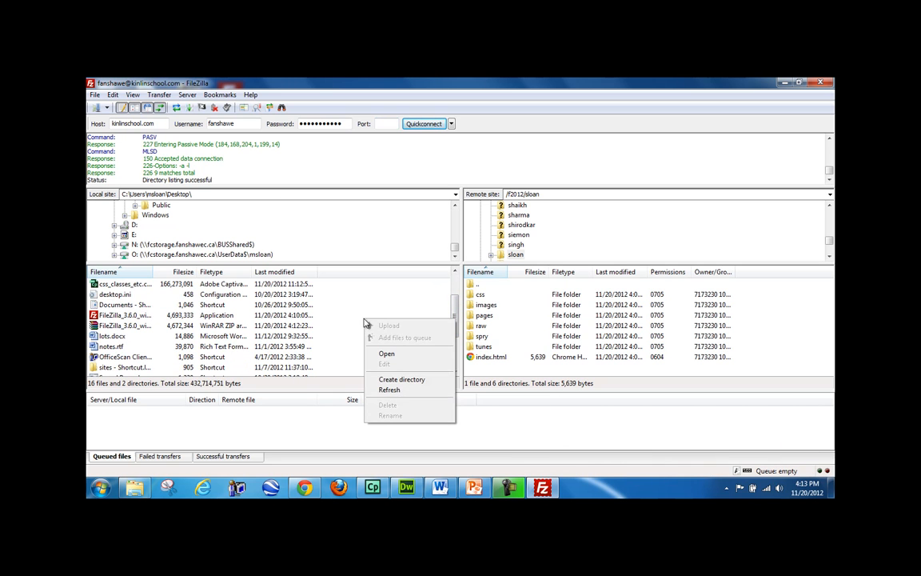
left_click(132, 325)
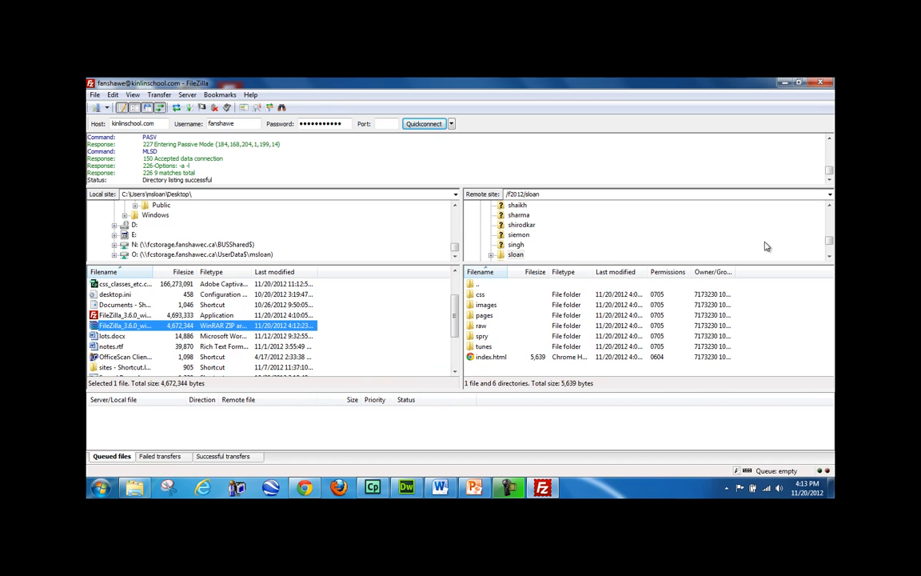
- Upload the zip to the server's root folder, then close FileZilla
scroll(744, 217, "up", 10)
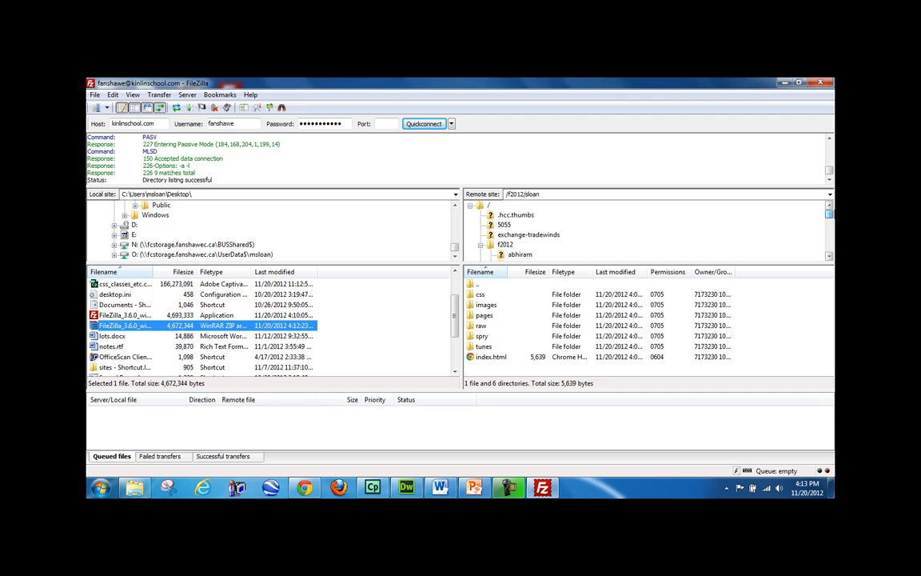
double_click(487, 206)
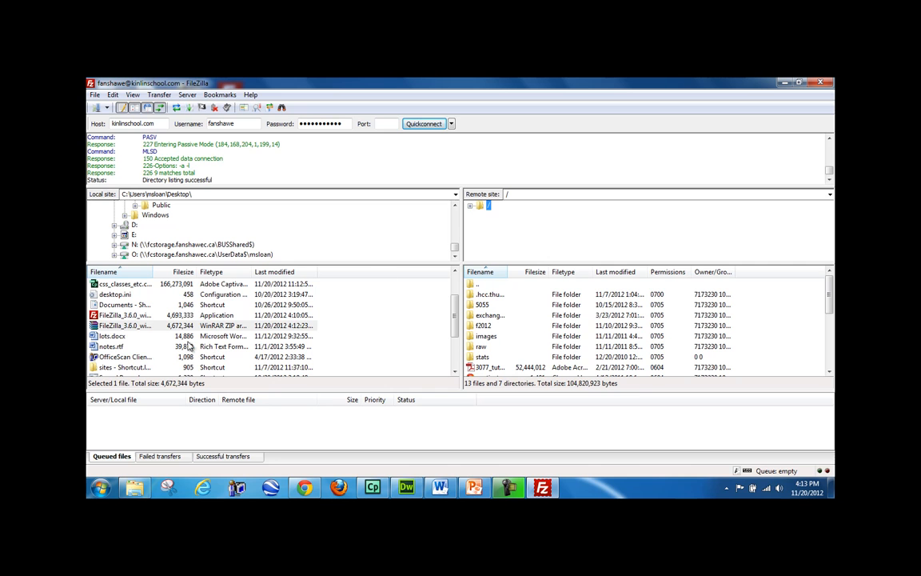
double_click(130, 327)
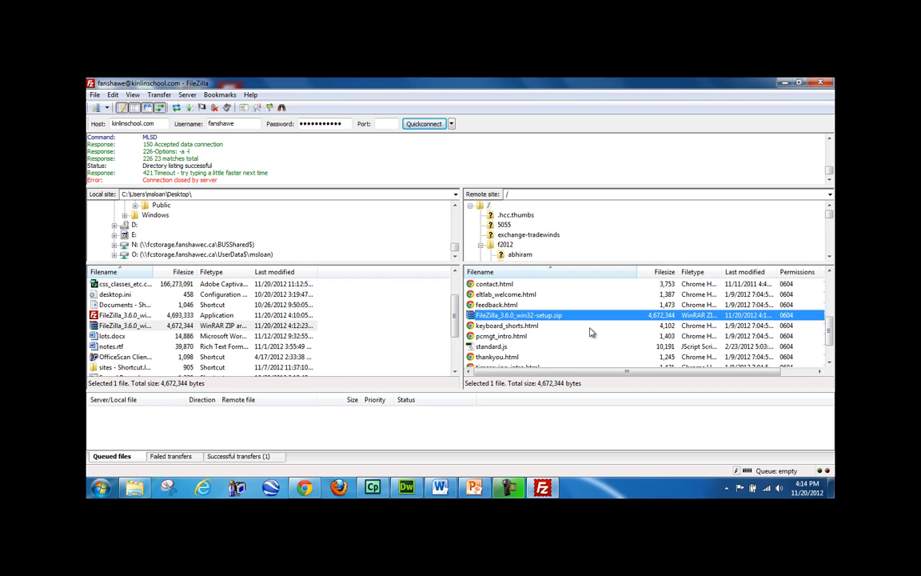
left_click(824, 82)
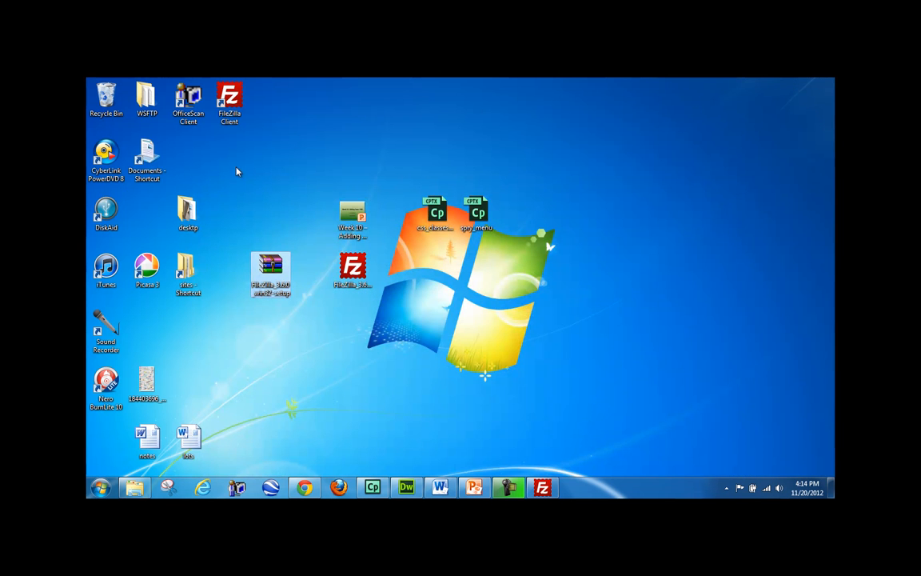
- Download the uploaded zip from its pasted kinlinschool.com address in Chrome, then close the tab and minimize Chrome
left_click(305, 487)
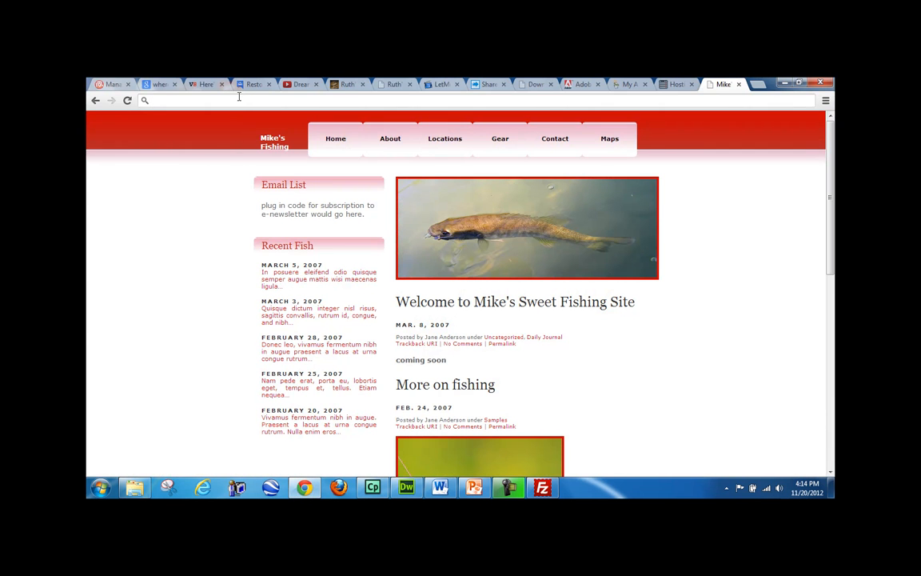
type("http://kinlinschool.com/FileZilla_3.6.0_win32-setup.zip")
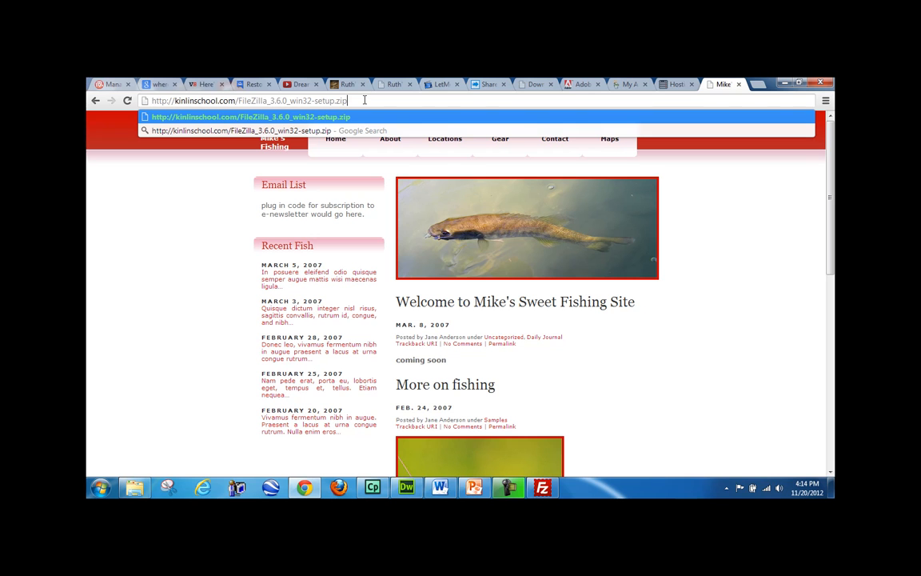
key("Return")
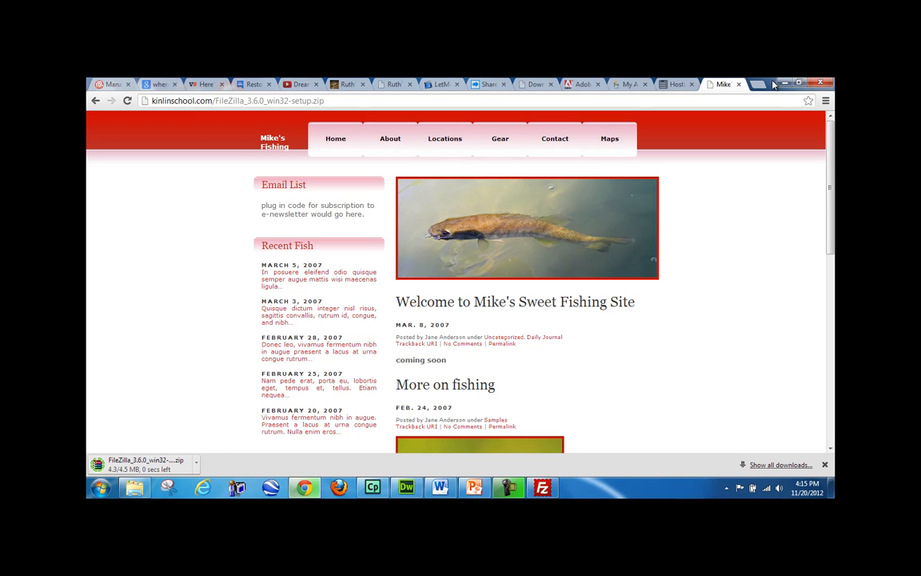
left_click(739, 85)
left_click(784, 82)
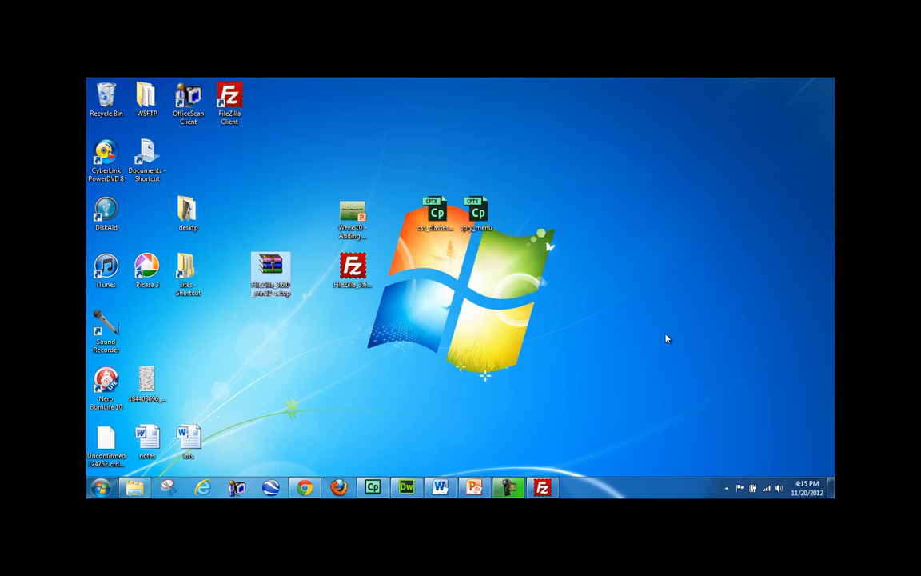
- Minimize Dreamweaver and bring up intro_slides_DW_videos at its Topics Covered slide
left_click(406, 487)
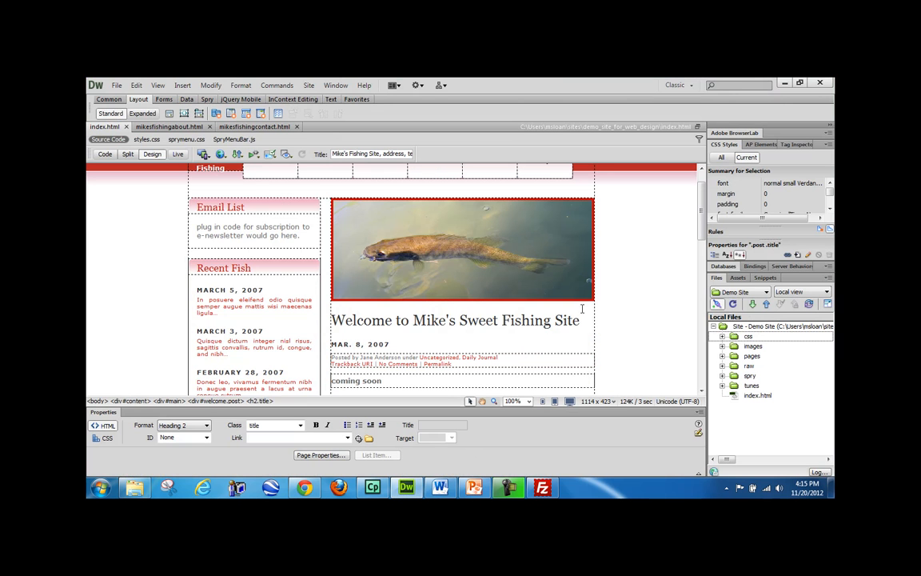
scroll(699, 198, "up", 1)
mouse_move(699, 199)
left_mouse_down()
mouse_move(703, 364)
mouse_move(704, 212)
left_mouse_up()
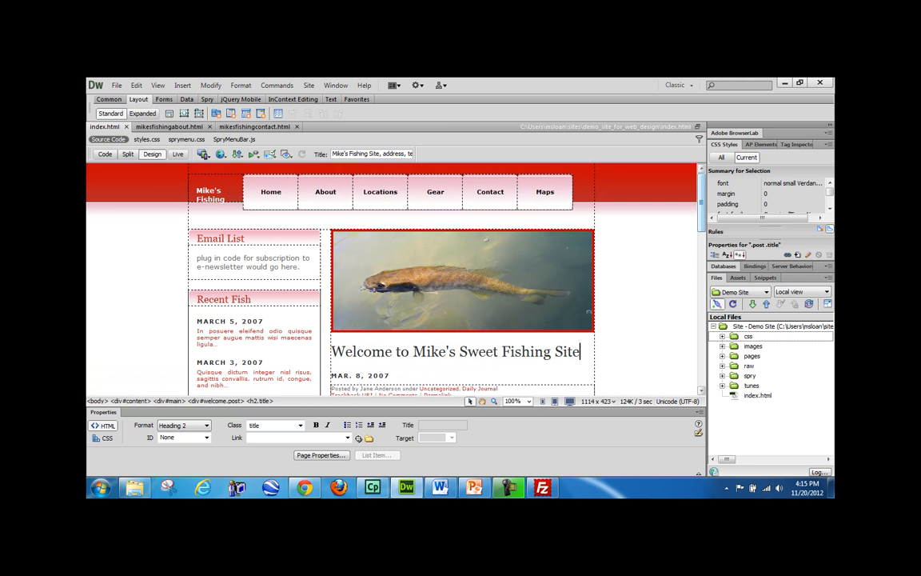
left_click(406, 487)
left_click(475, 488)
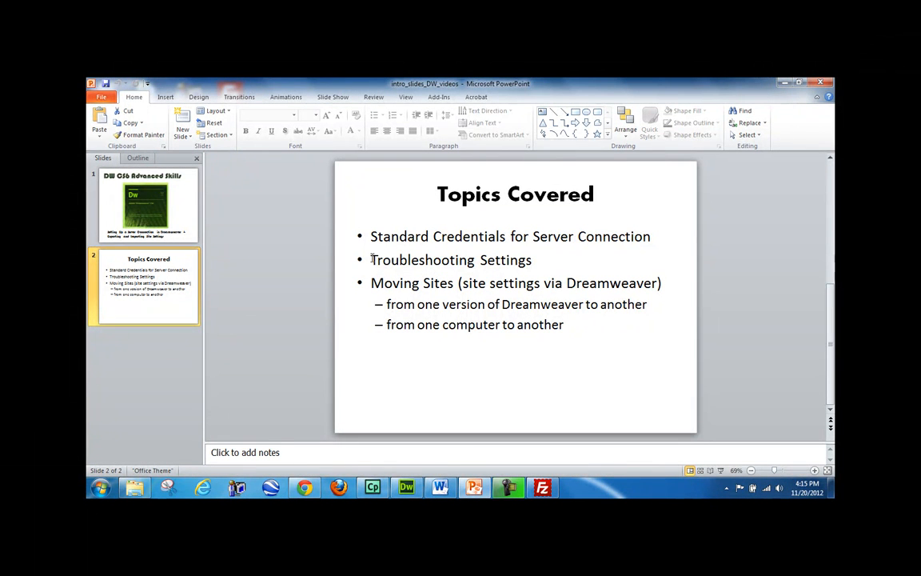
- Add a new 'FTP Technology' bullet right after Troubleshooting Settings on the Topics Covered slide
left_click_drag(372, 259, 521, 263)
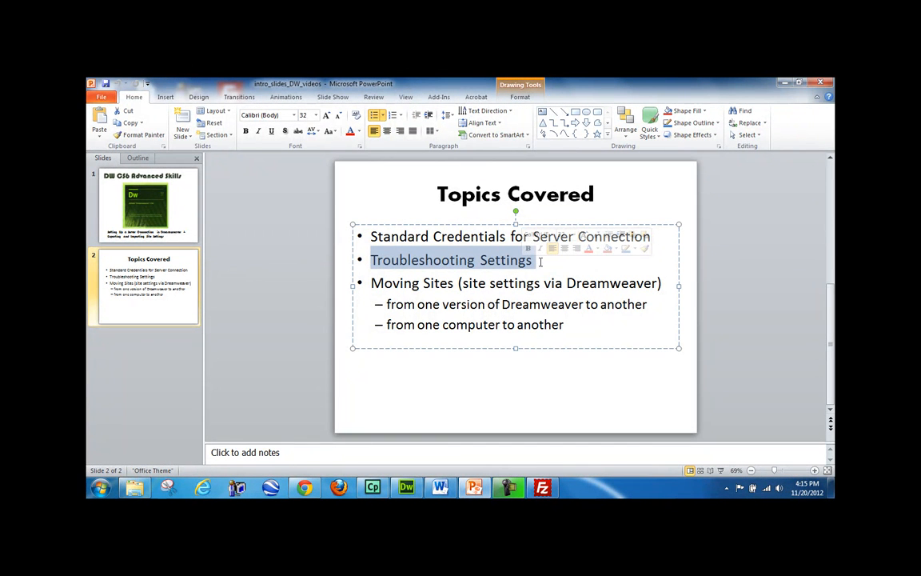
left_click(469, 239)
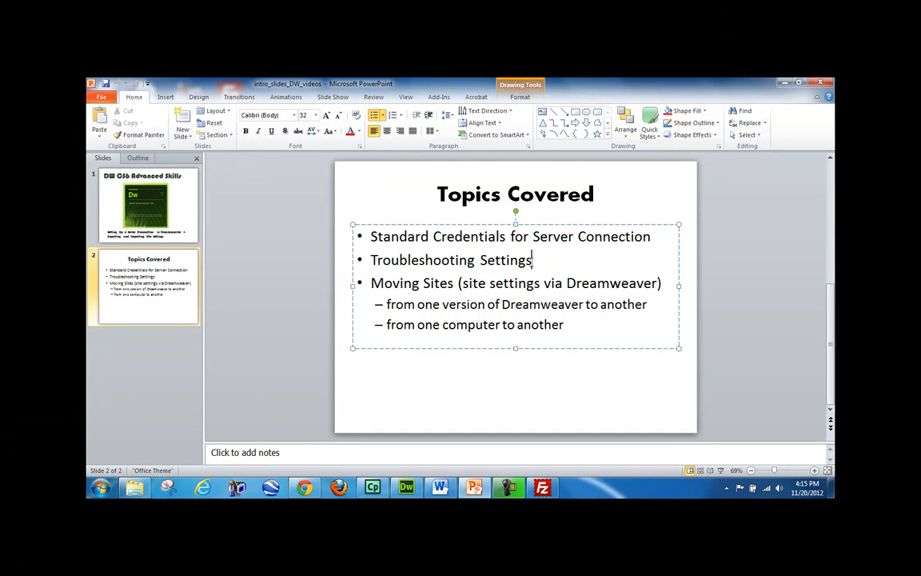
left_click(543, 268)
key("Return")
type("FTP Tec")
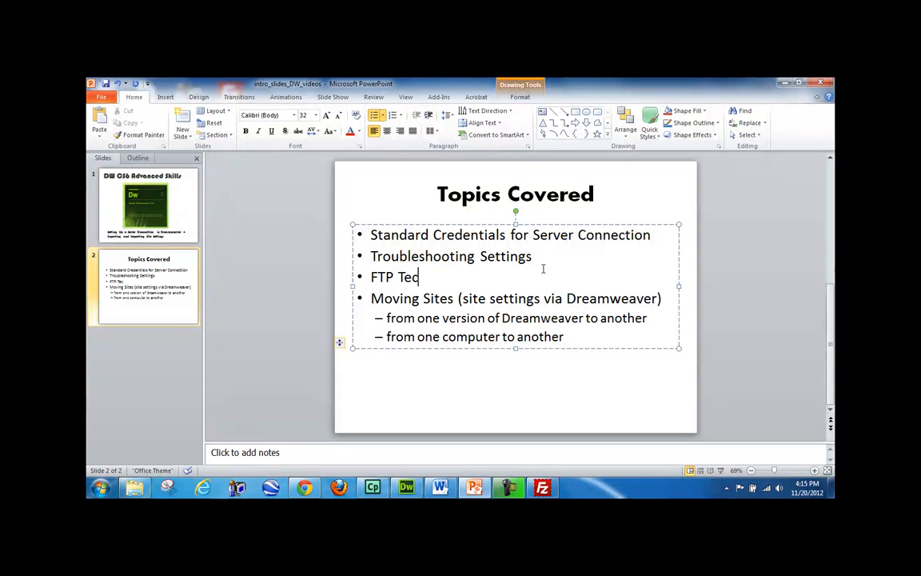
type("hnology")
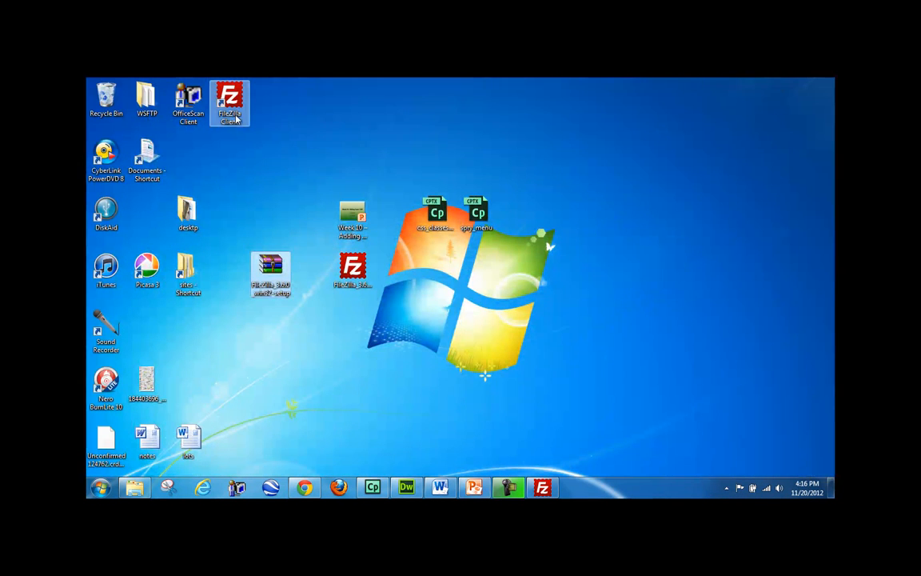
- Delete FileZilla_3.6.0_win32-setup.zip from the server's root folder, confirm, and close FileZilla
left_click(554, 489)
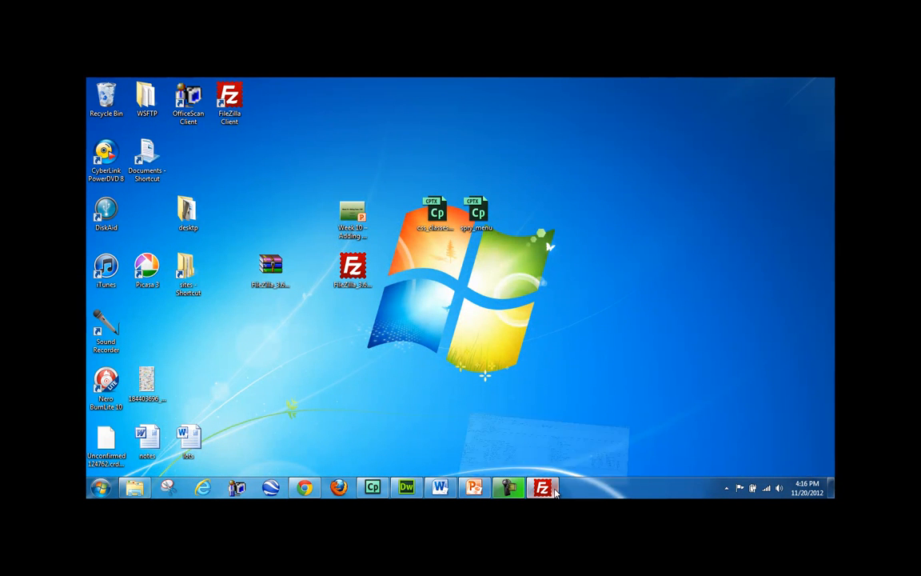
left_click(128, 326)
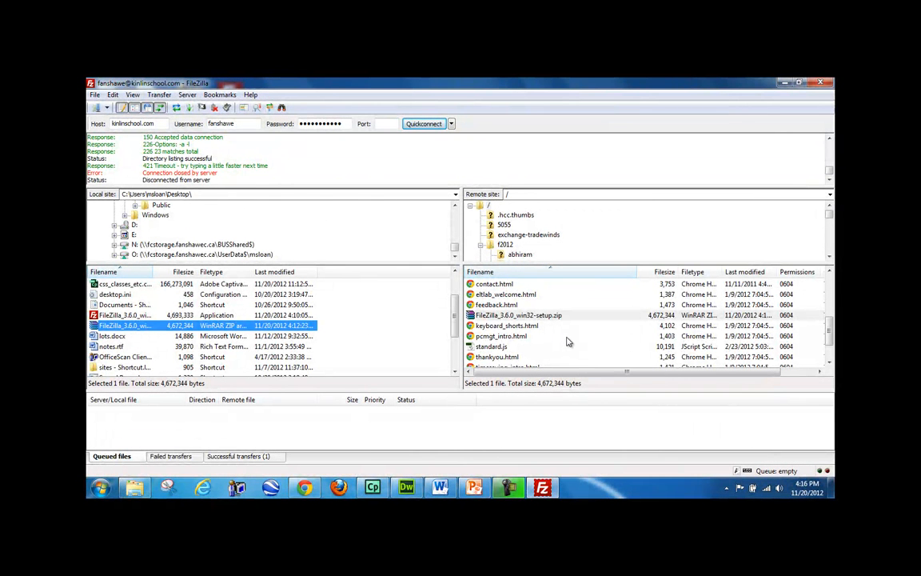
left_click(536, 319)
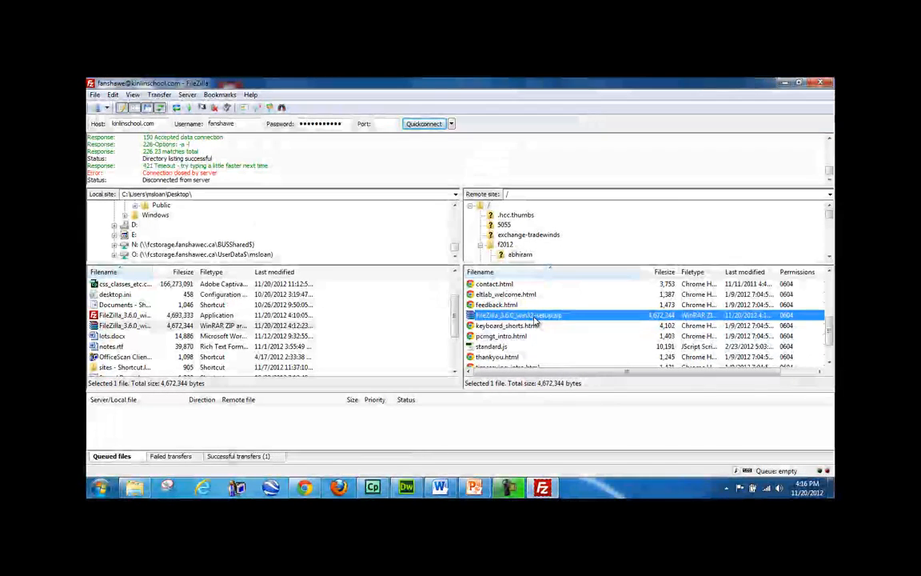
key("Delete")
key("Return")
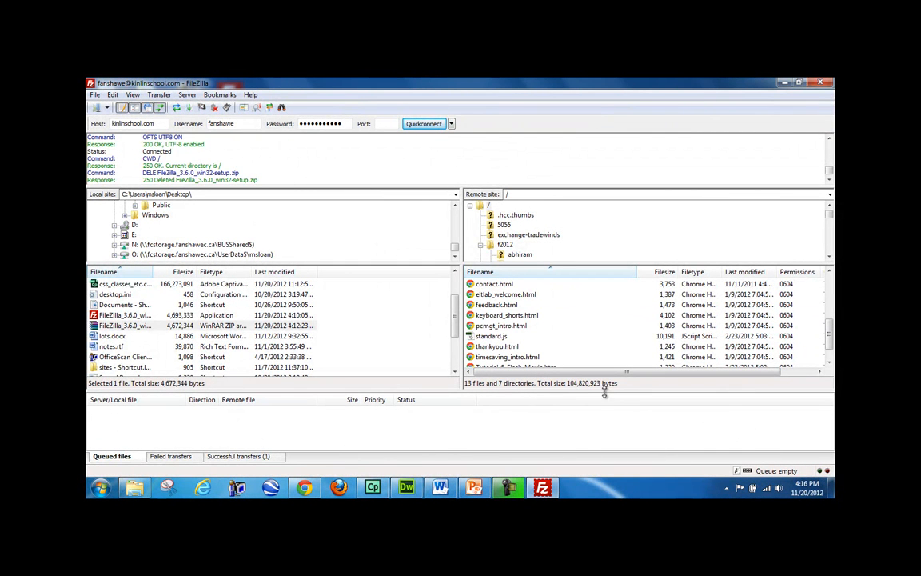
left_click(822, 84)
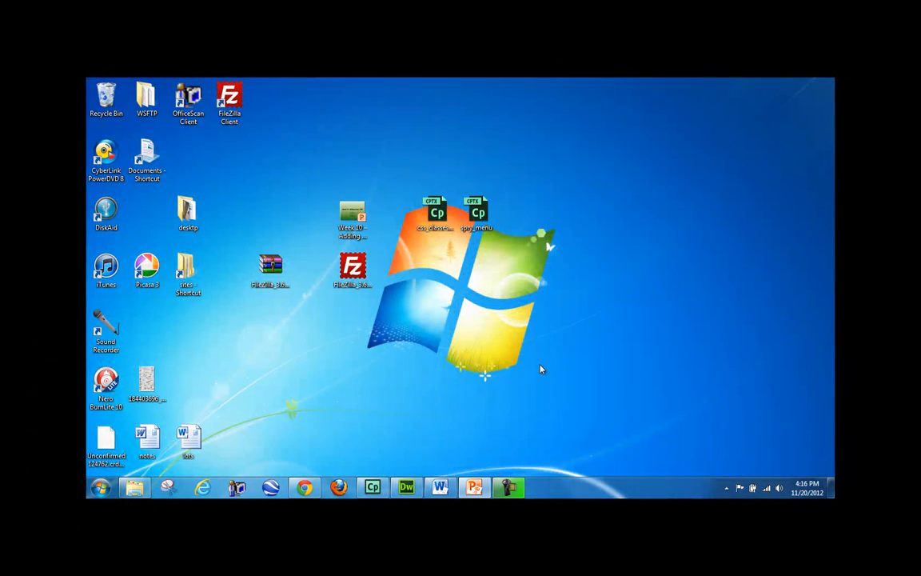
- Check the endlesssurf.ca domain in the hosting manager and open grandbendontario.ca/endlesssurf in a new tab
left_click(305, 486)
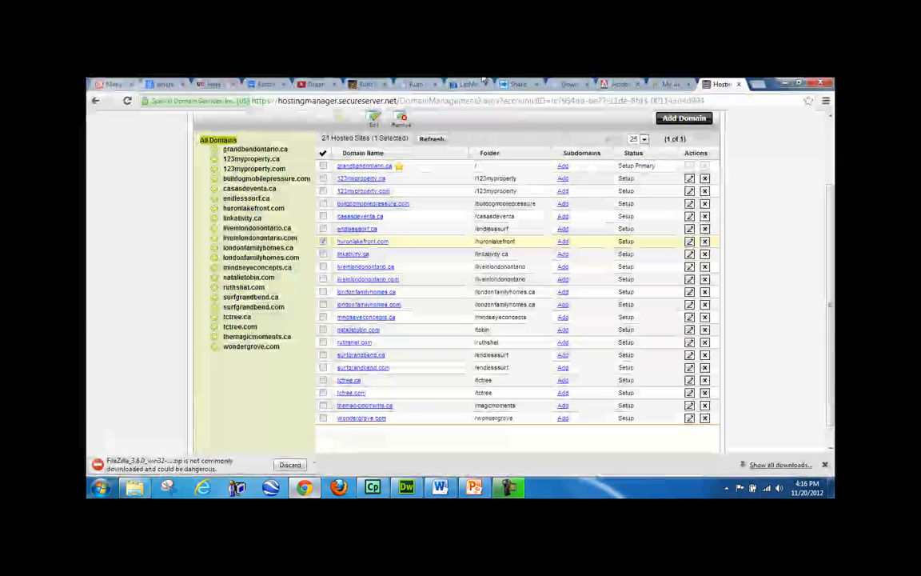
left_click(742, 99)
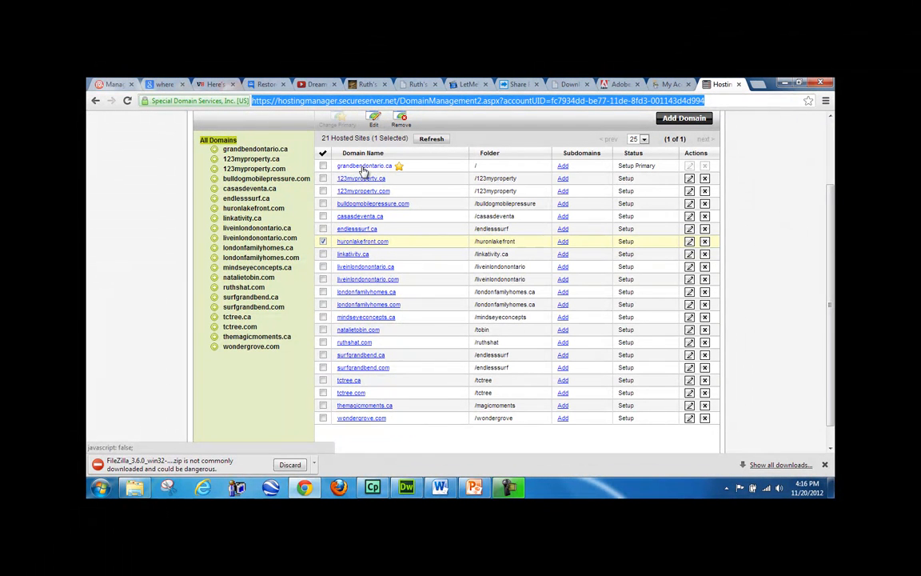
left_click(488, 229)
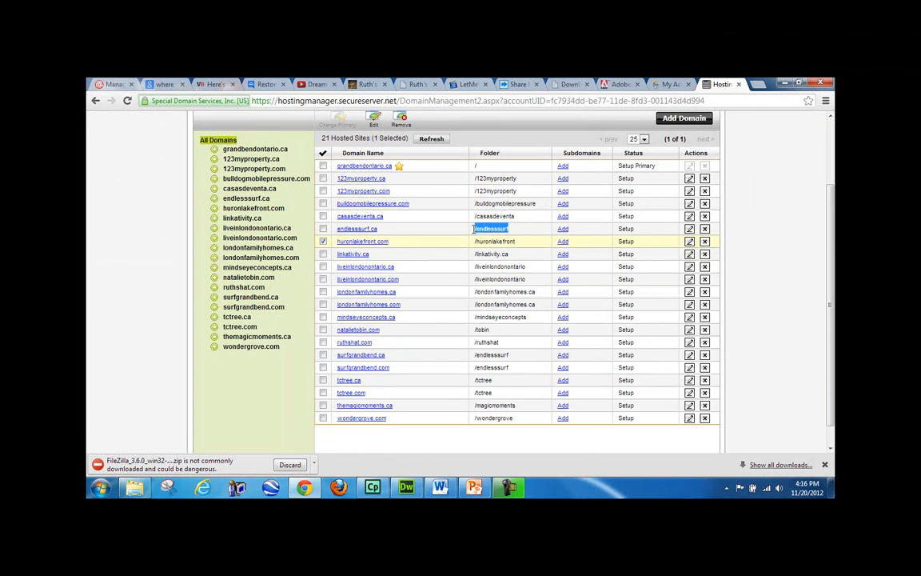
key("ctrl+t")
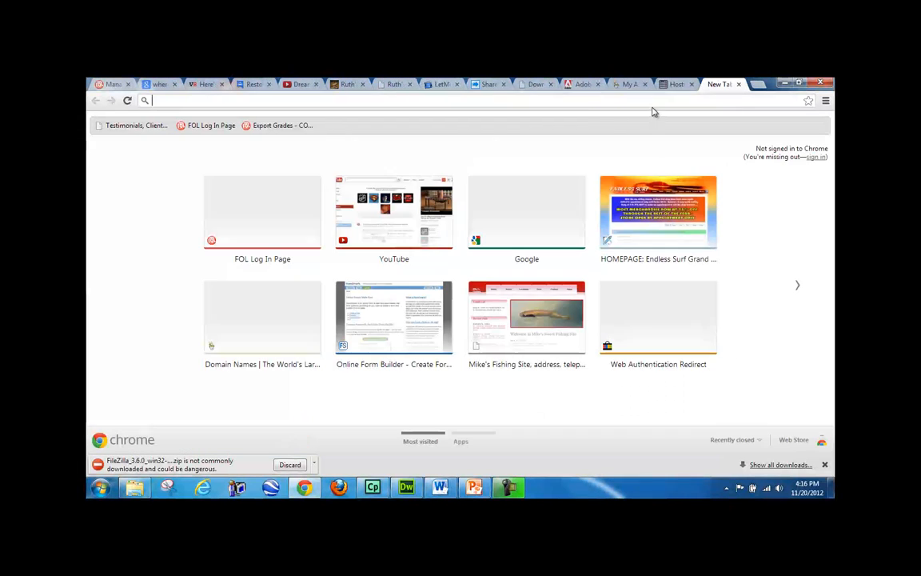
type("grandben")
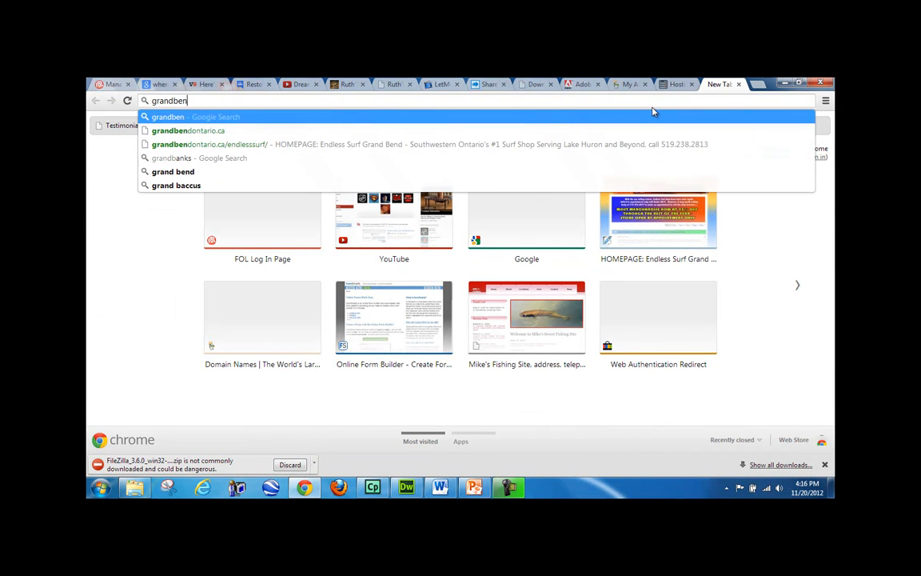
type("dontario.ca/e")
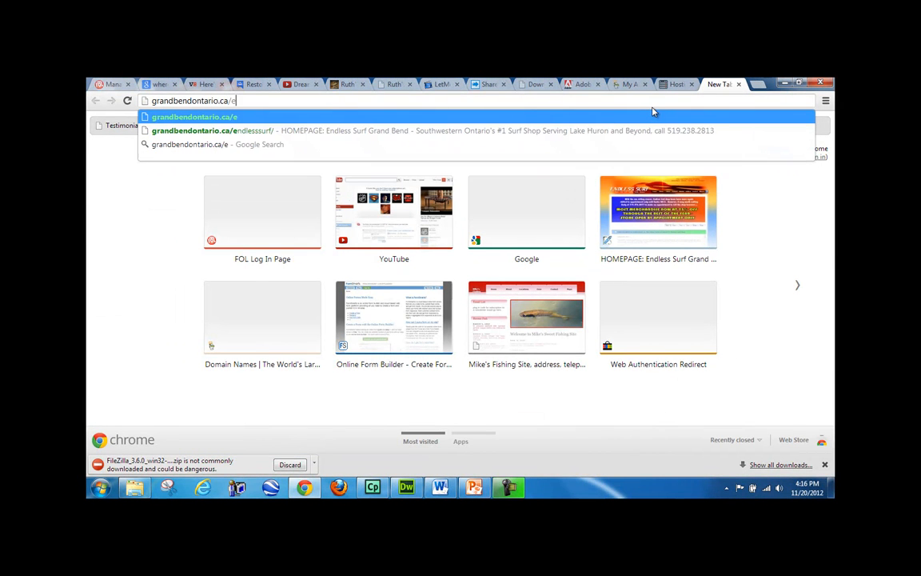
type("ndlesssurf")
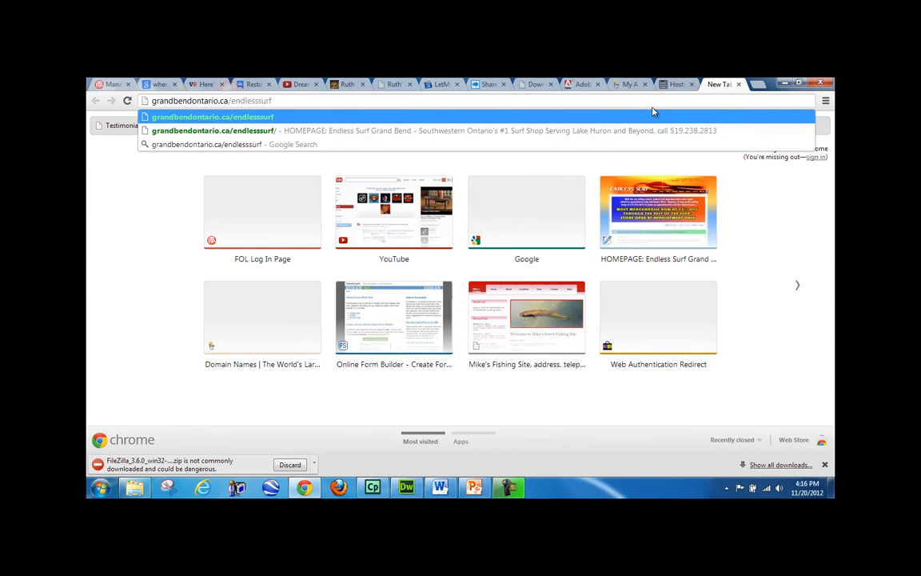
key("Return")
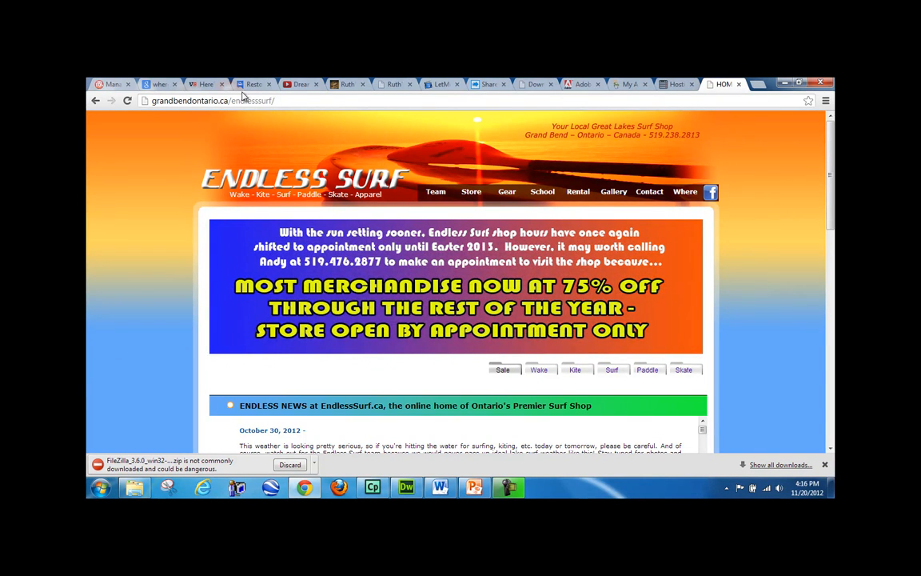
- Replace the address with endlesssurf.ca and load the live Endless Surf site
left_click_drag(231, 101, 275, 101)
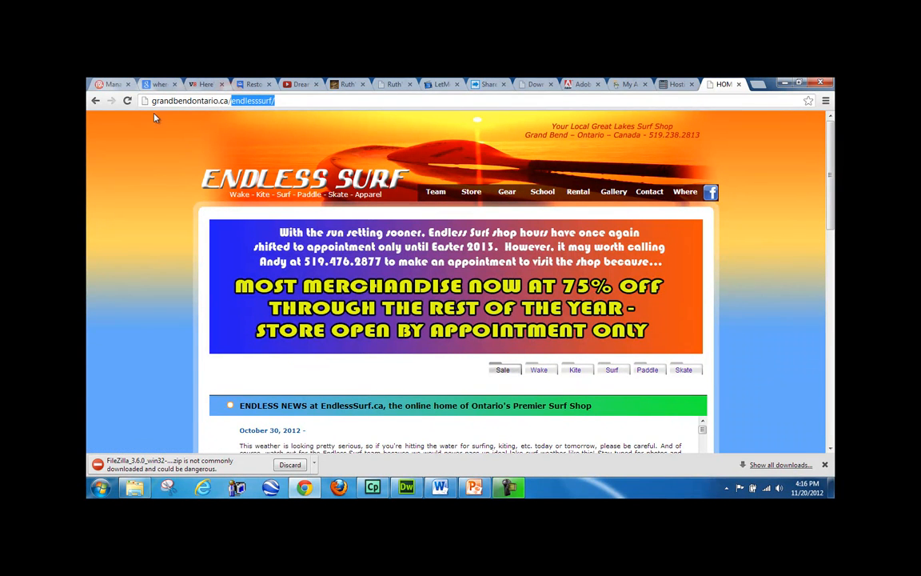
left_click(280, 100)
left_click_drag(287, 101, 134, 102)
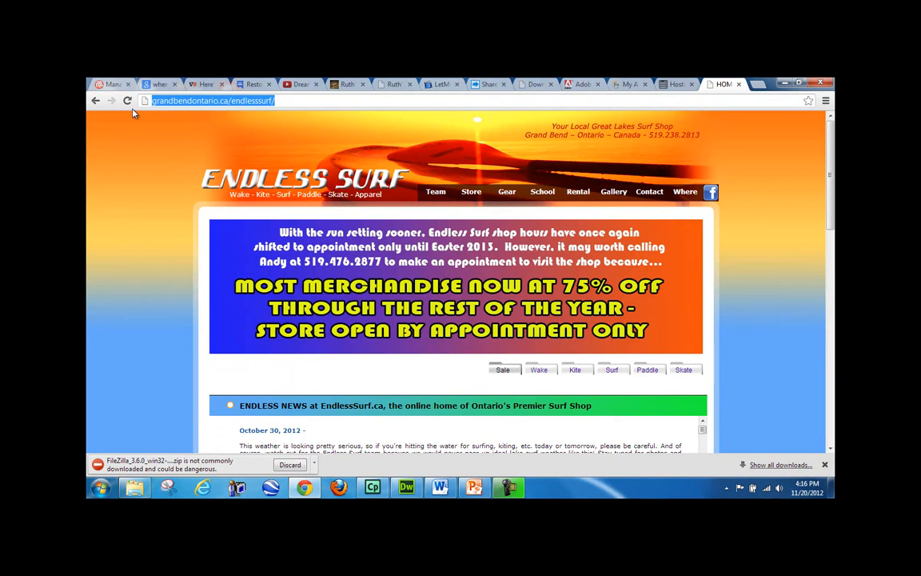
type("endlesssurf.ca")
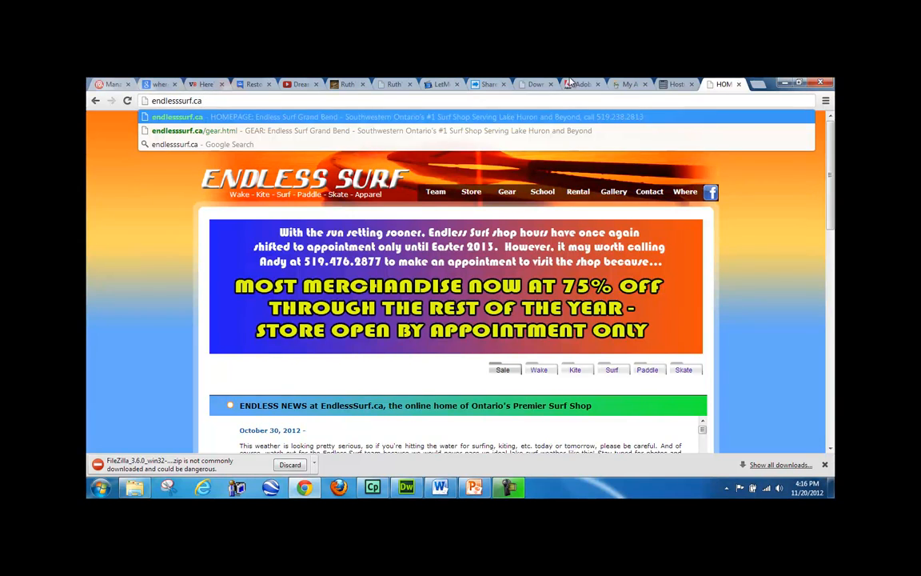
left_click(674, 84)
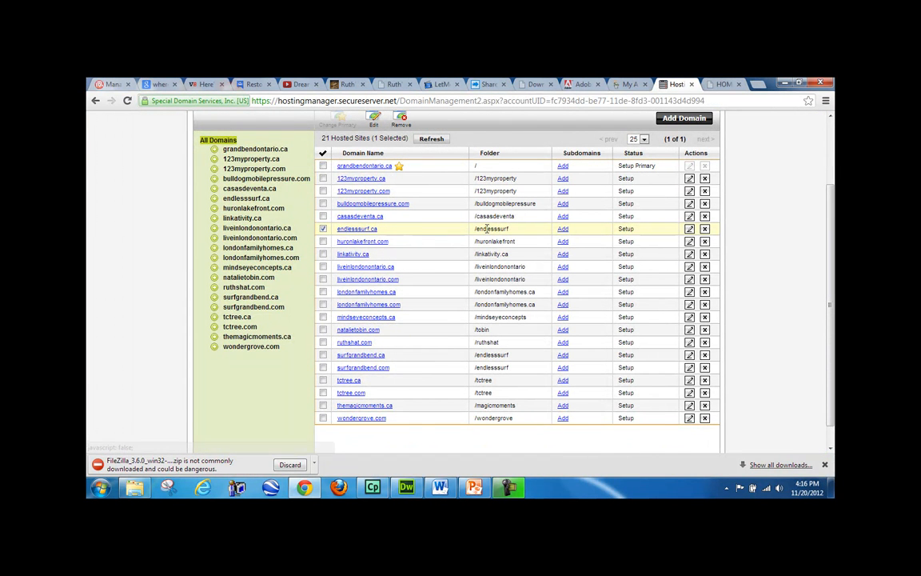
left_click(718, 87)
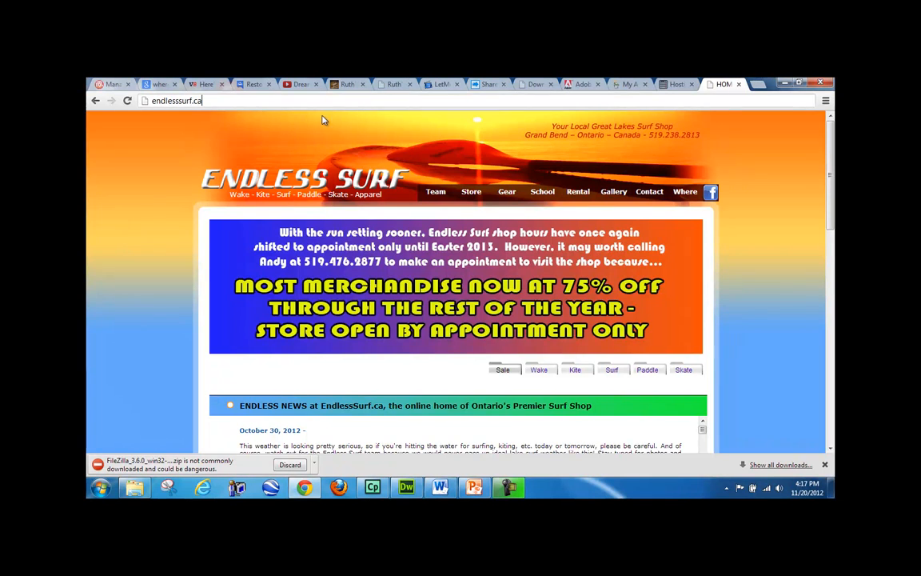
key("Return")
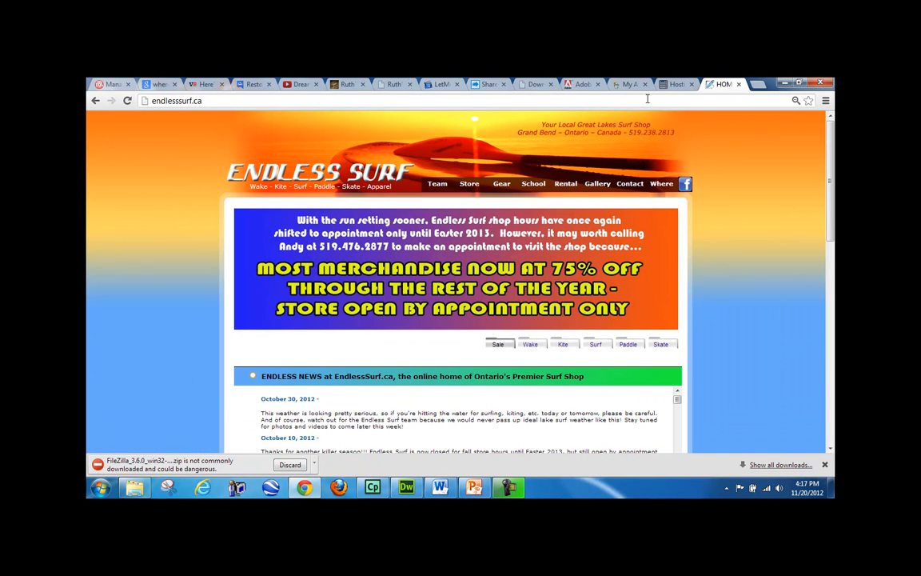
left_click(676, 84)
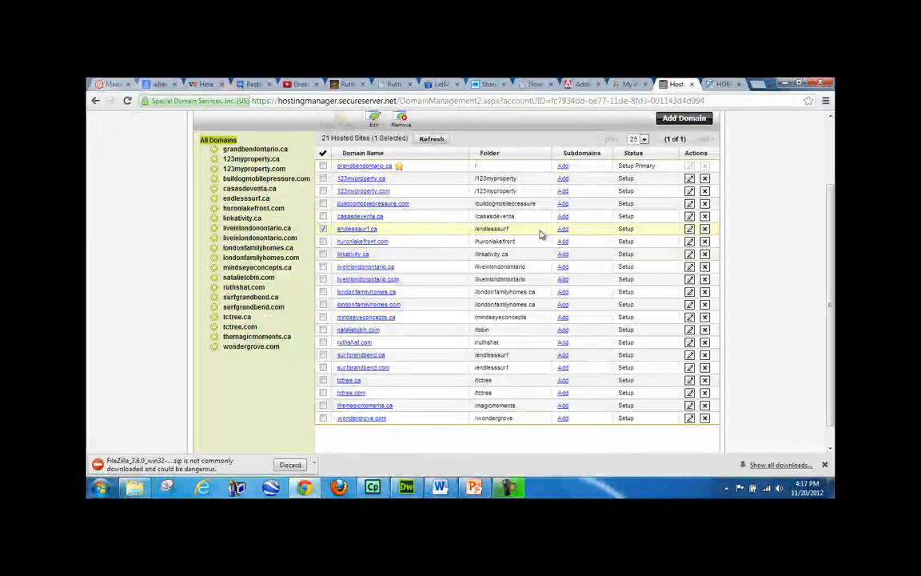
left_click(724, 85)
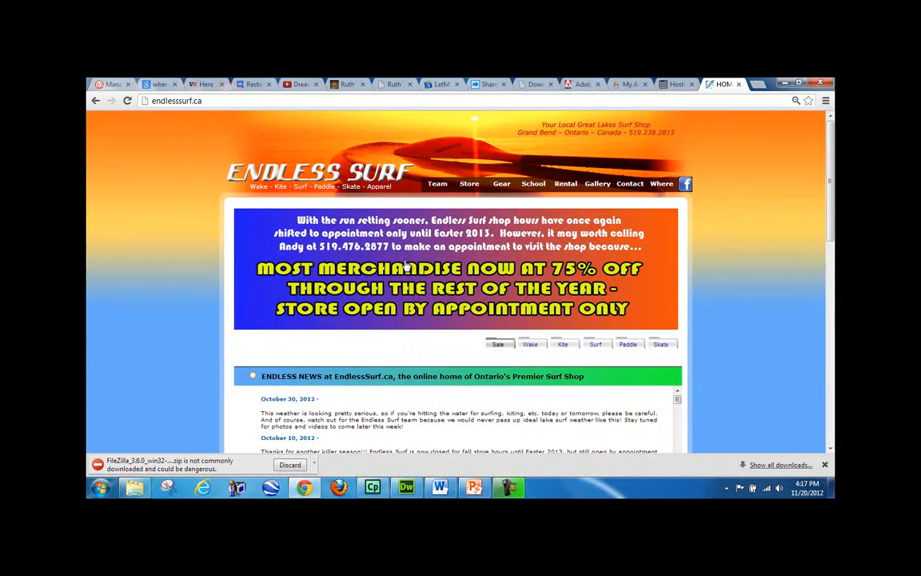
left_click(406, 488)
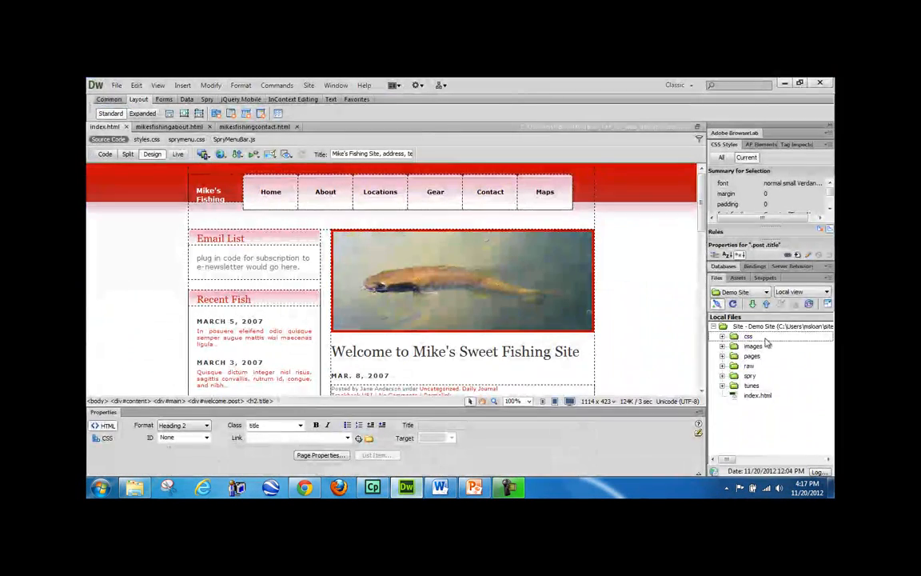
- Open Demo Site's Remote Server FTP settings, review the Web URL, and save
left_click(741, 292)
left_click(737, 400)
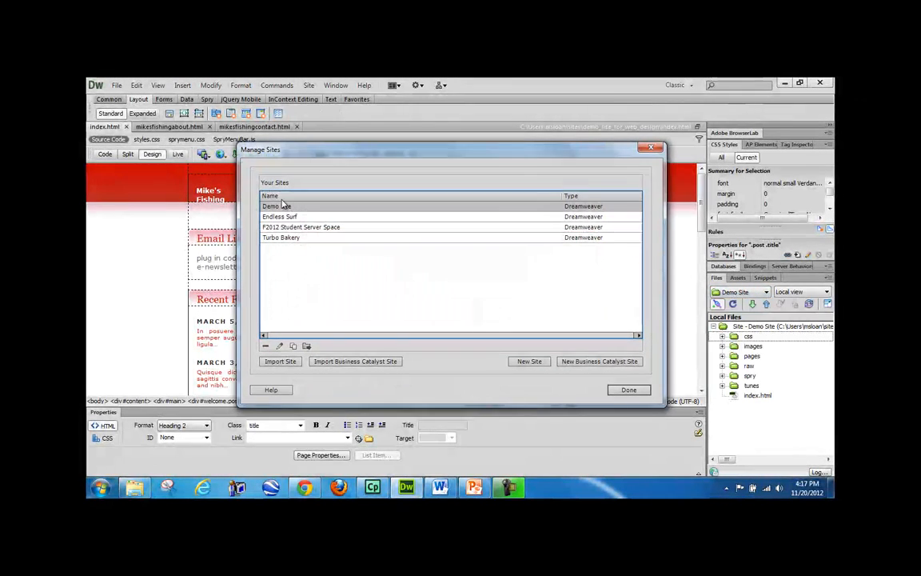
double_click(276, 207)
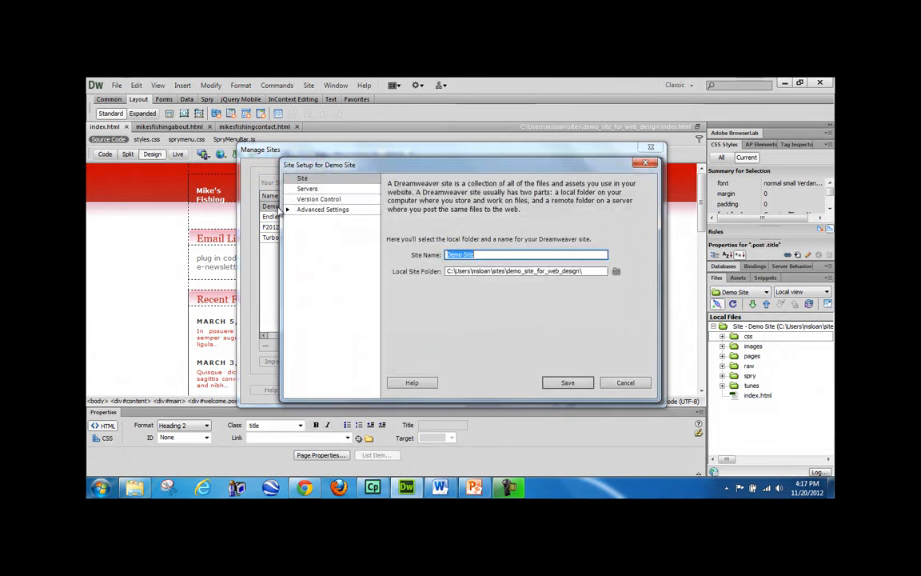
left_click(310, 189)
double_click(488, 262)
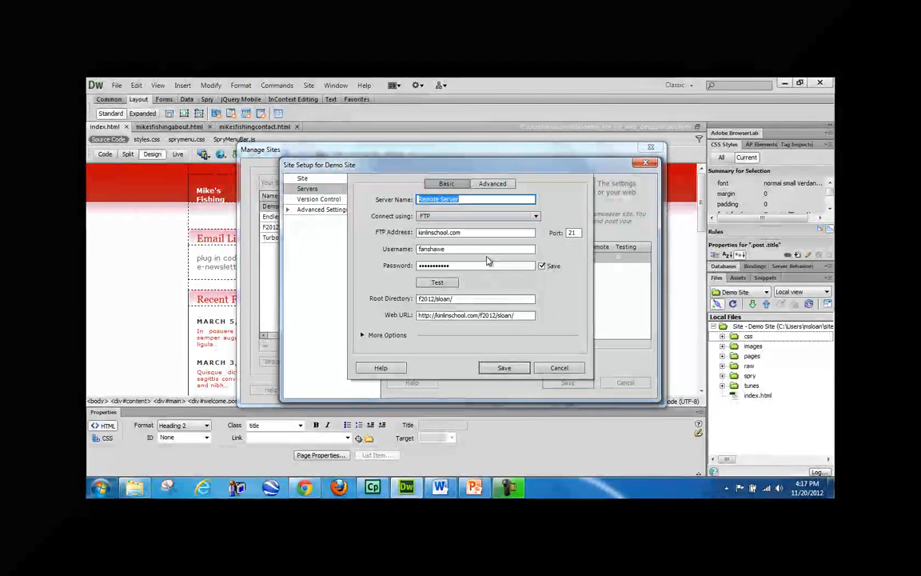
left_click_drag(515, 315, 424, 369)
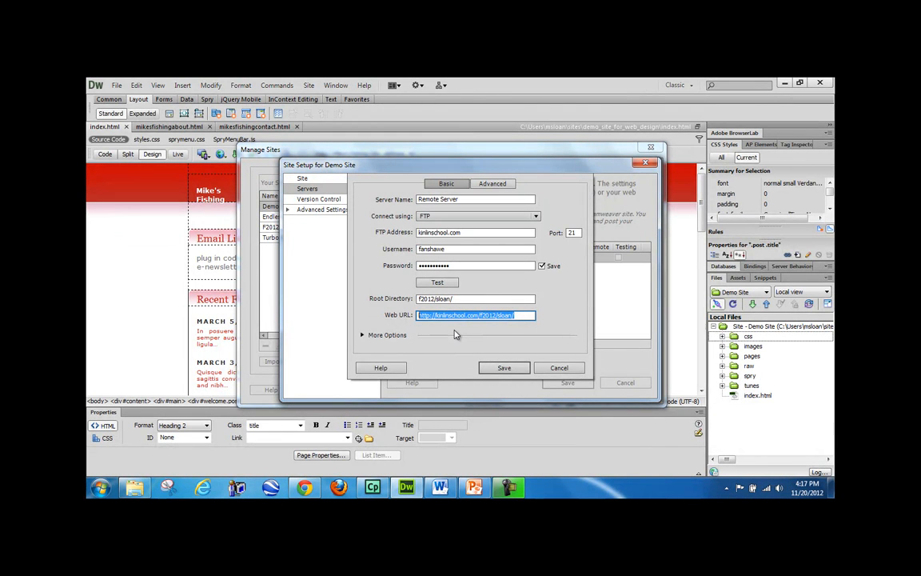
left_click(502, 368)
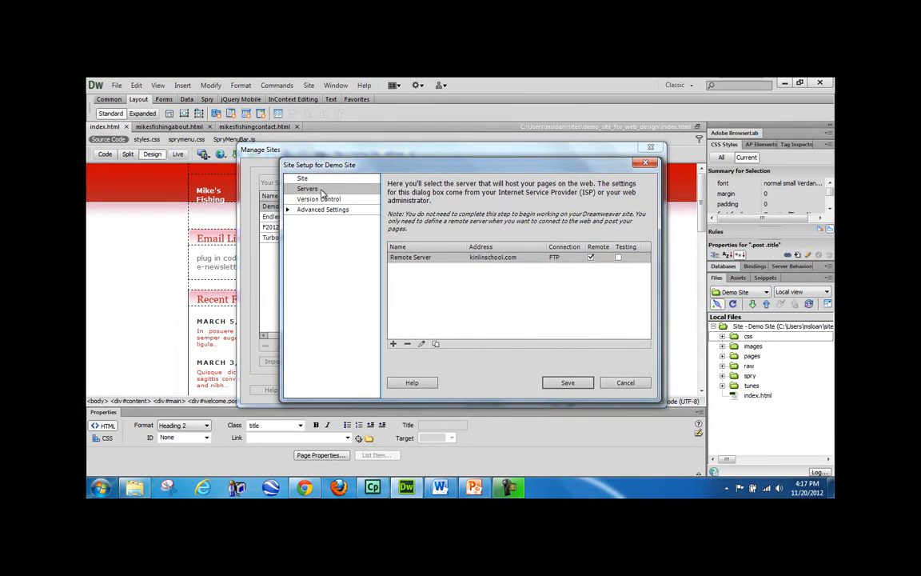
- Recheck the Root Directory f2012/sloan/, save the server and Demo Site setup, and close Manage Sites
double_click(413, 259)
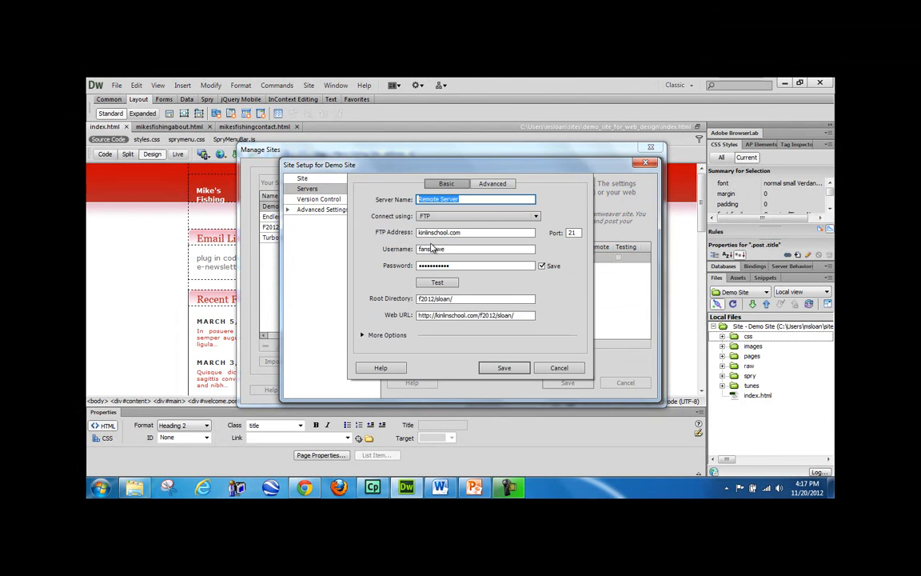
left_click_drag(461, 300, 416, 299)
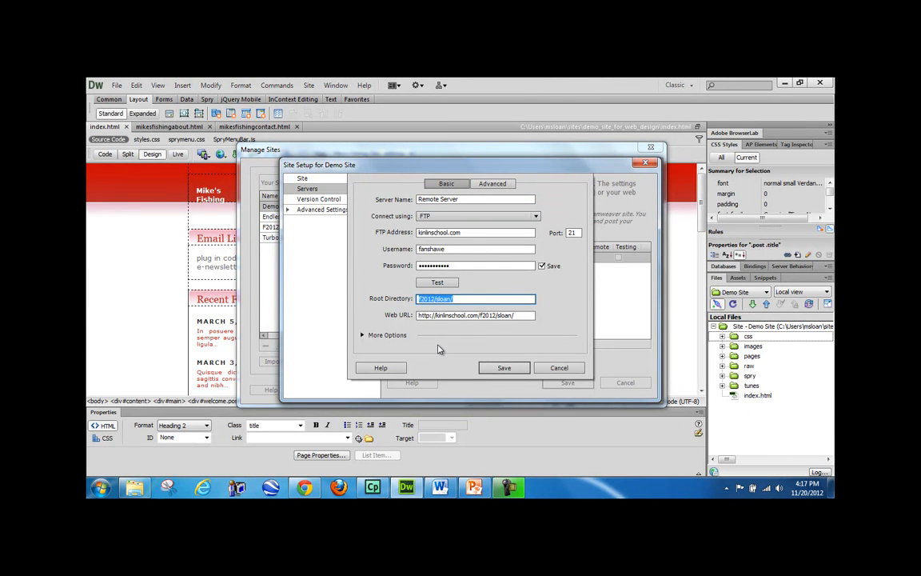
left_click(498, 368)
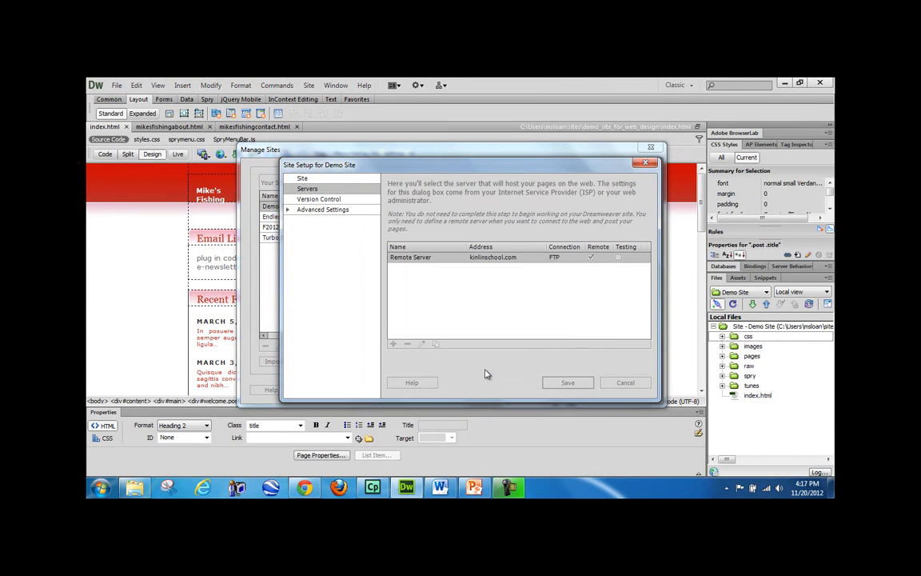
left_click(558, 385)
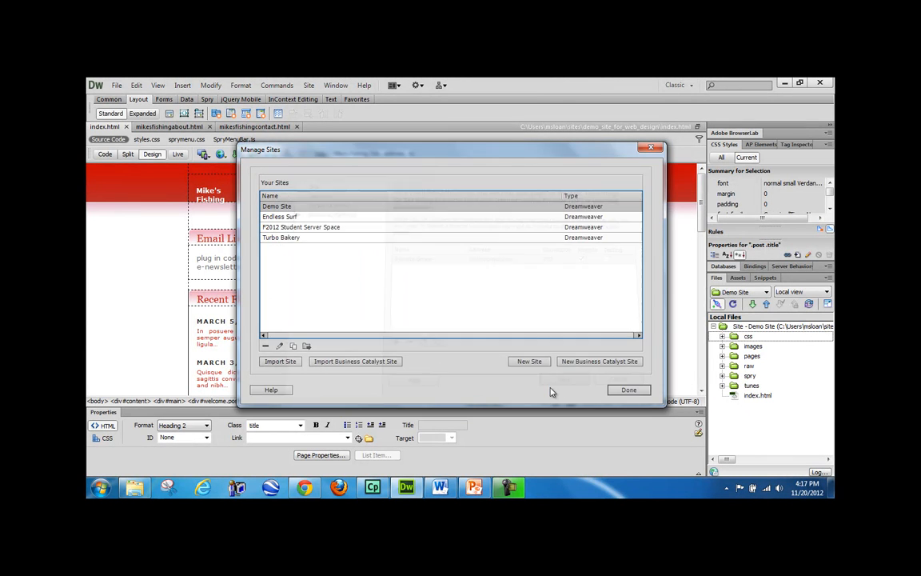
left_click(630, 390)
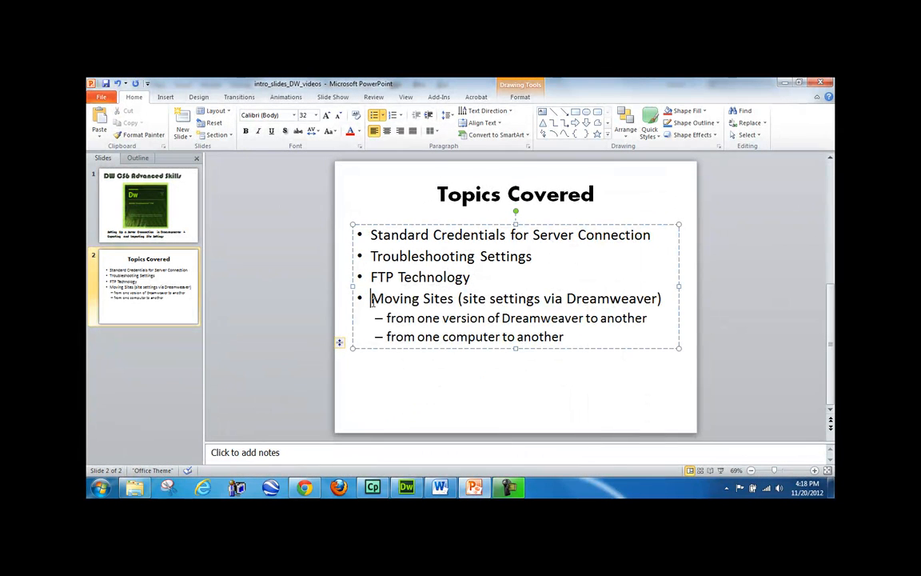
left_click_drag(371, 302, 578, 343)
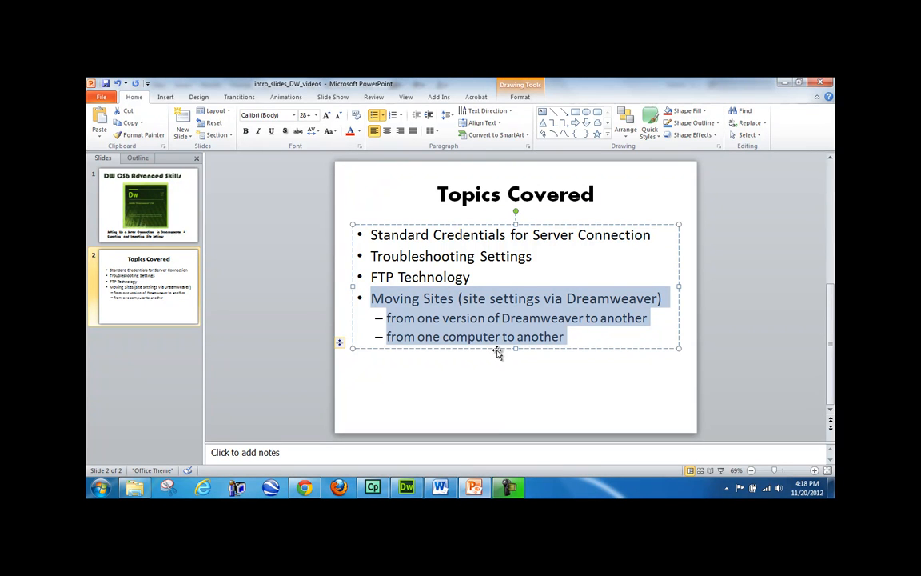
left_click(407, 487)
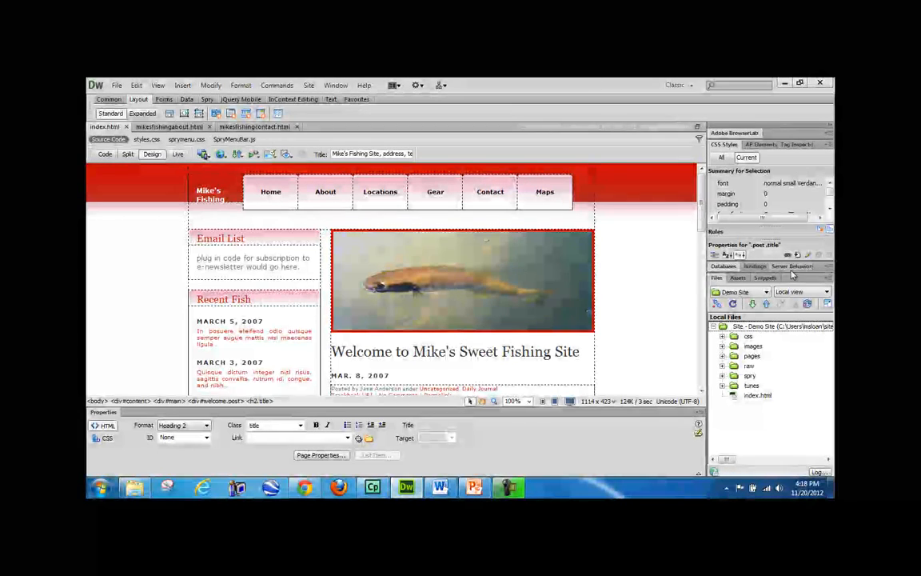
- Close index.html, mikesfishingabout.html and mikesfishingcontact.html
left_click(125, 128)
left_click(164, 127)
left_click(168, 127)
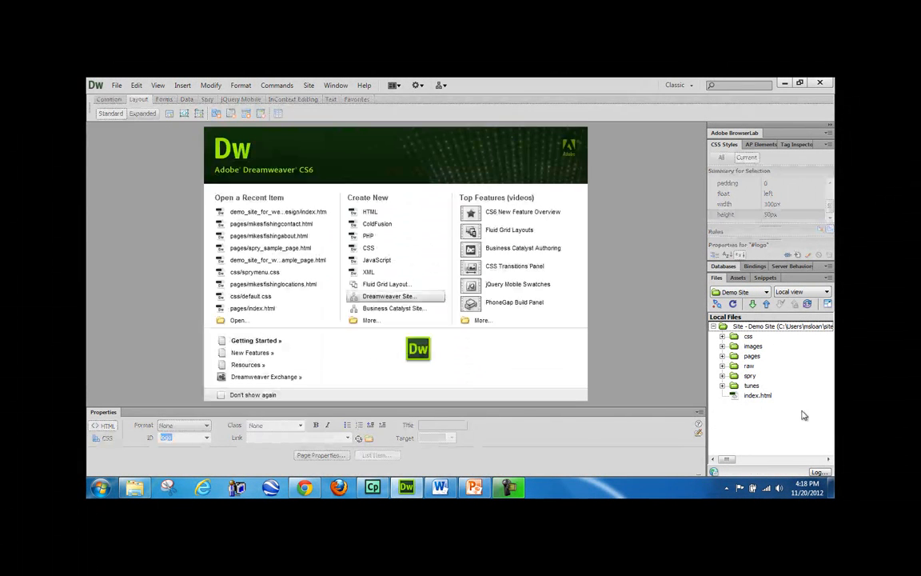
- Open Demo Site in Manage Sites, check its Local Site Folder and Servers, then close both dialogs
left_click(739, 292)
left_click(724, 398)
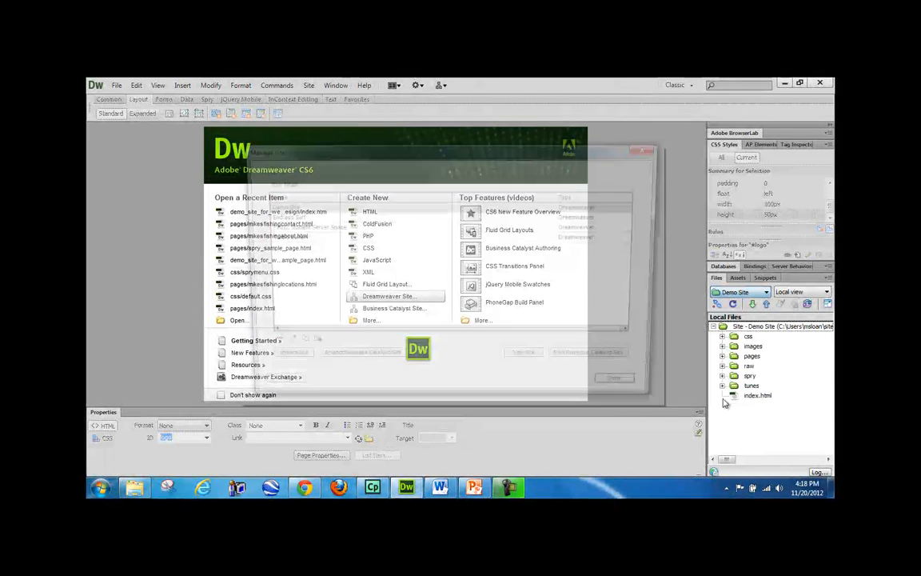
left_click(293, 237)
key("Up")
key("Up")
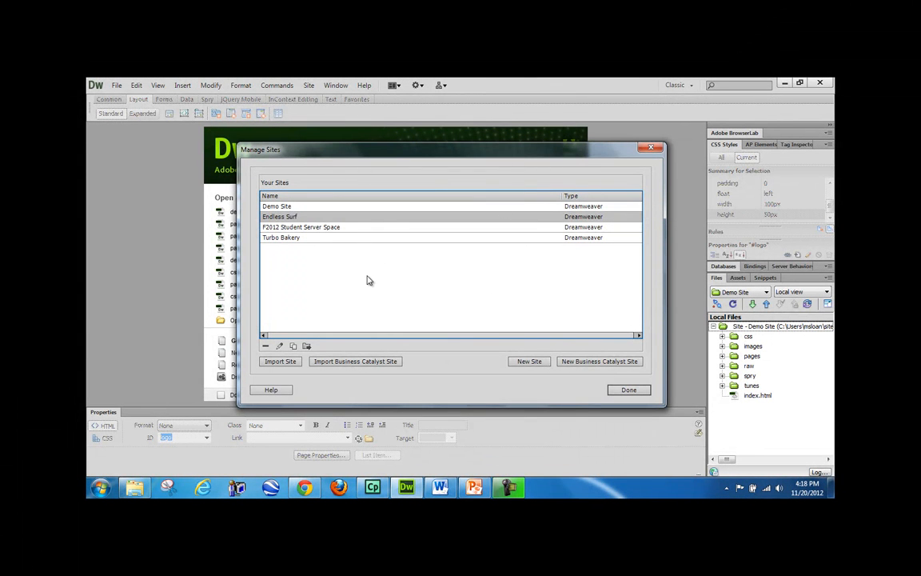
double_click(272, 207)
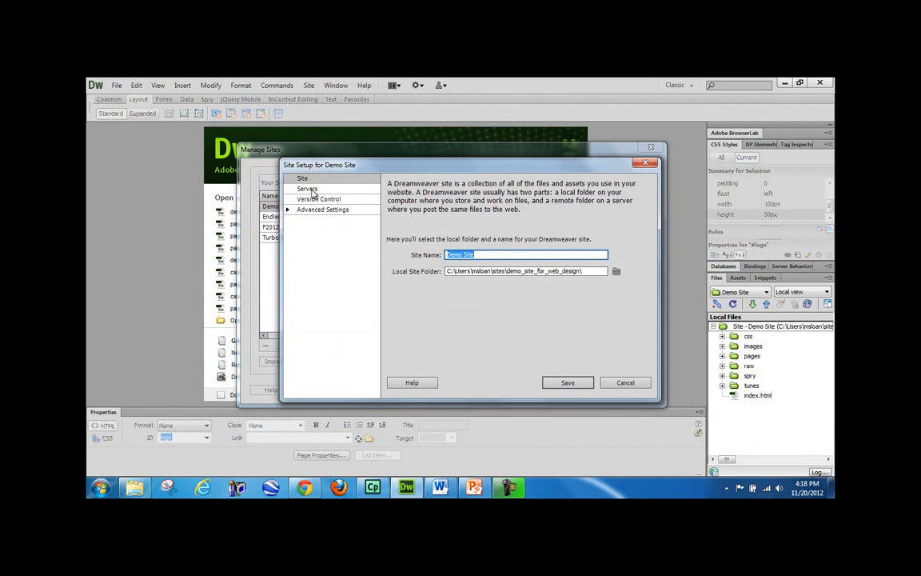
left_click_drag(583, 272, 437, 268)
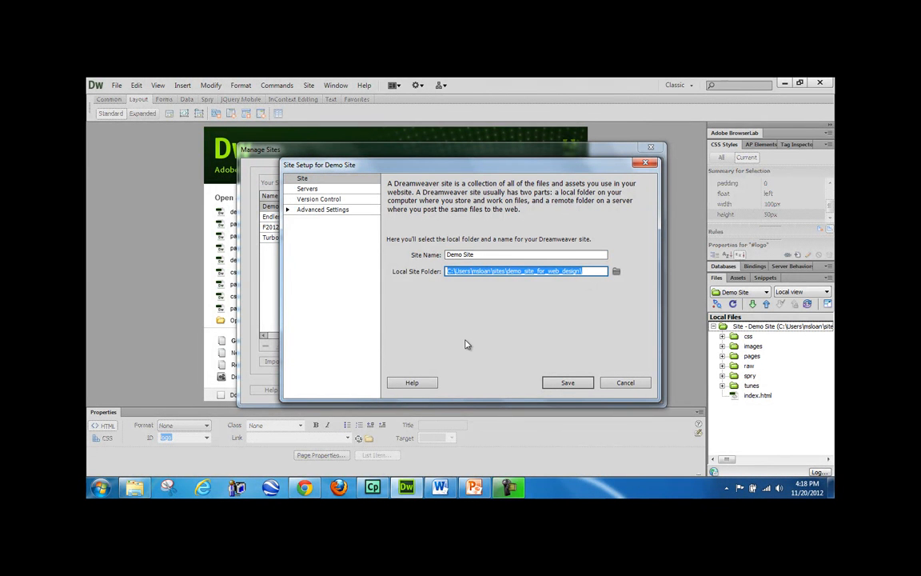
left_click(307, 189)
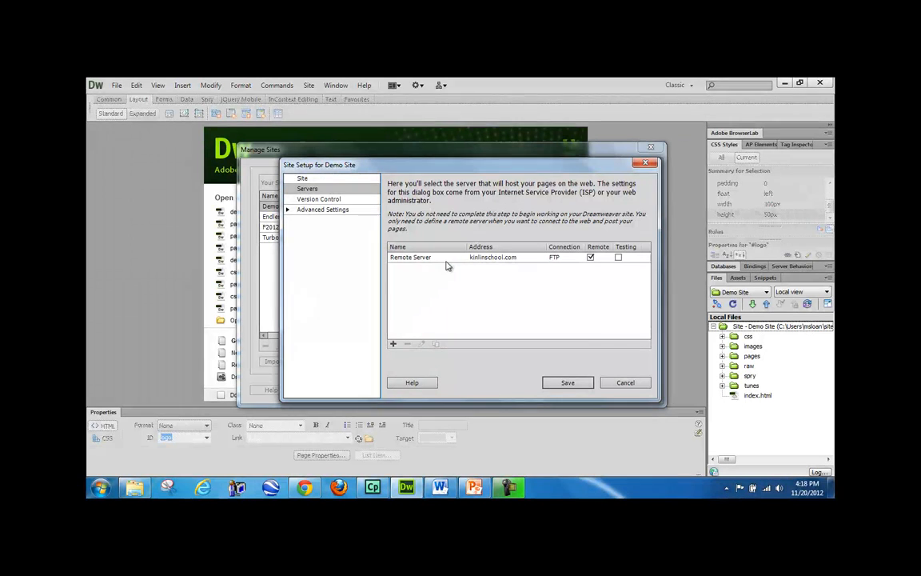
left_click(625, 382)
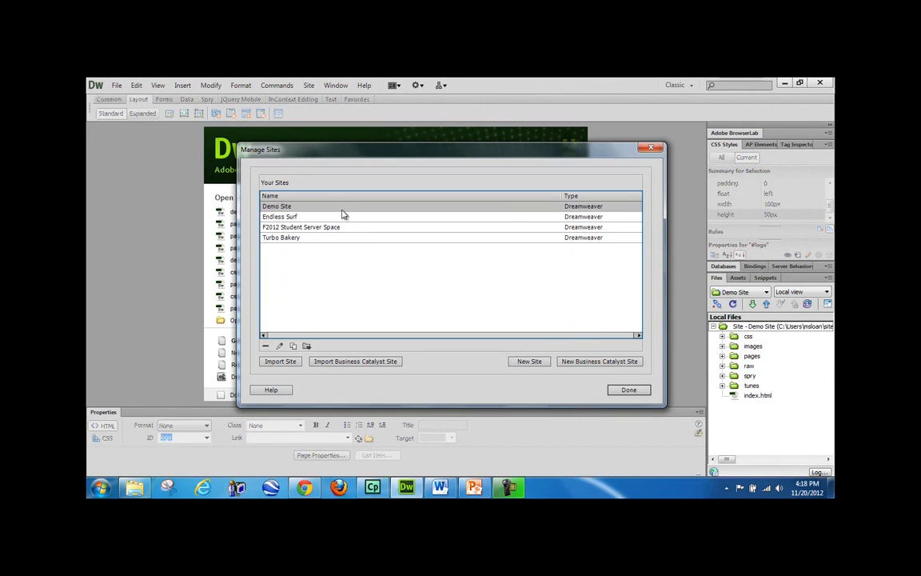
left_click(627, 390)
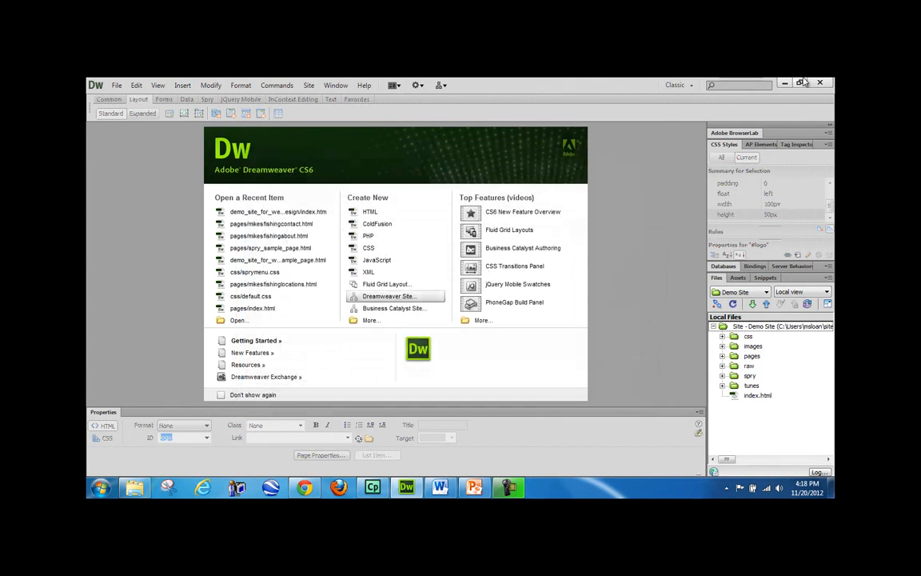
- Minimize Dreamweaver, PowerPoint and Chrome, open the desktop sites folder, then return to Dreamweaver
left_click(787, 83)
left_click(805, 83)
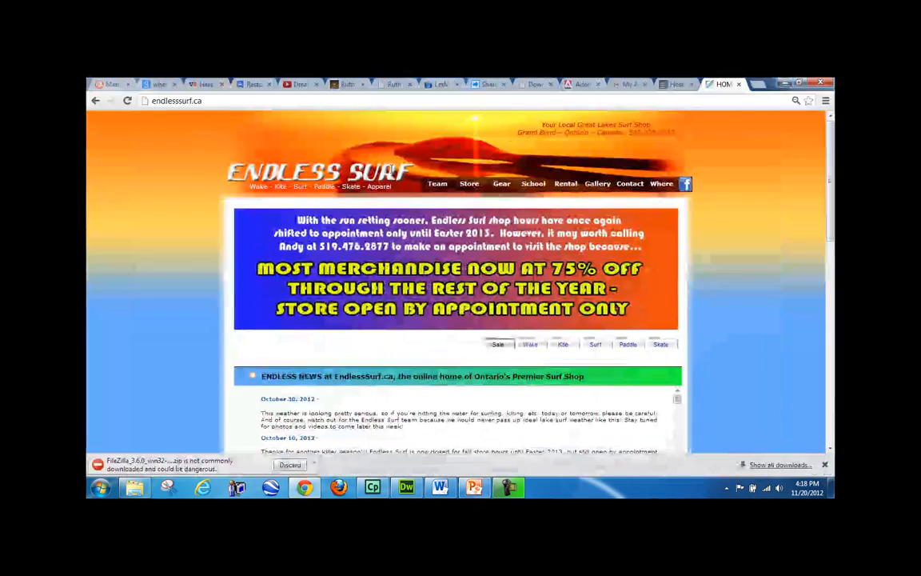
left_click(785, 84)
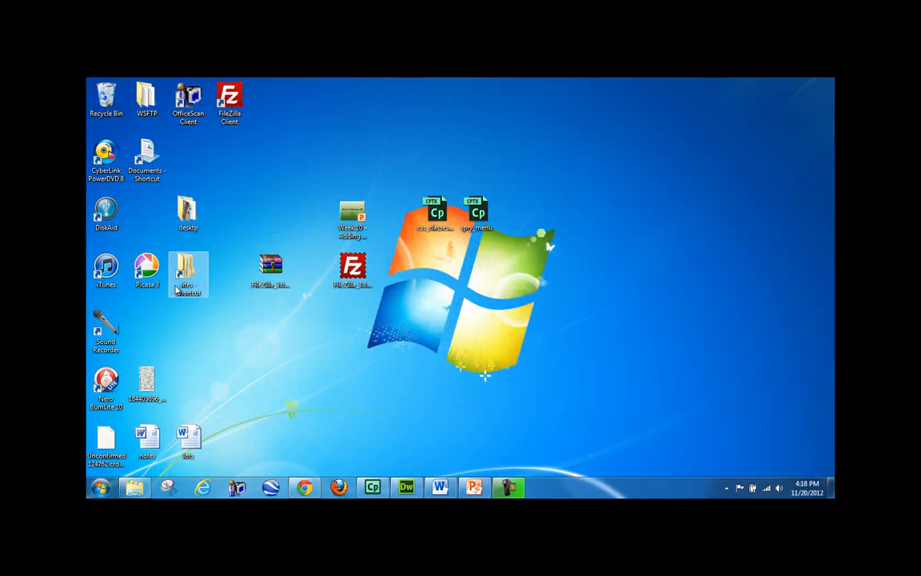
double_click(185, 276)
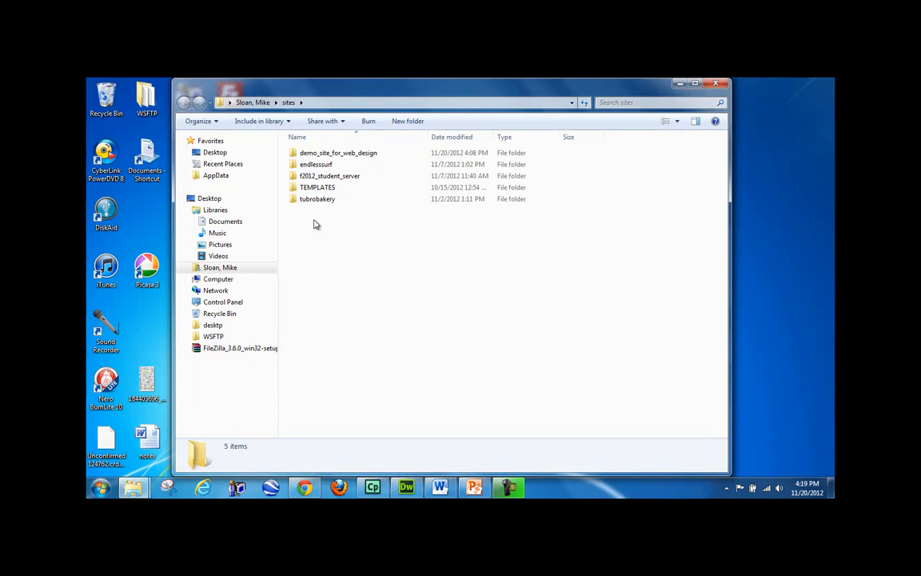
left_click(408, 490)
left_click(740, 292)
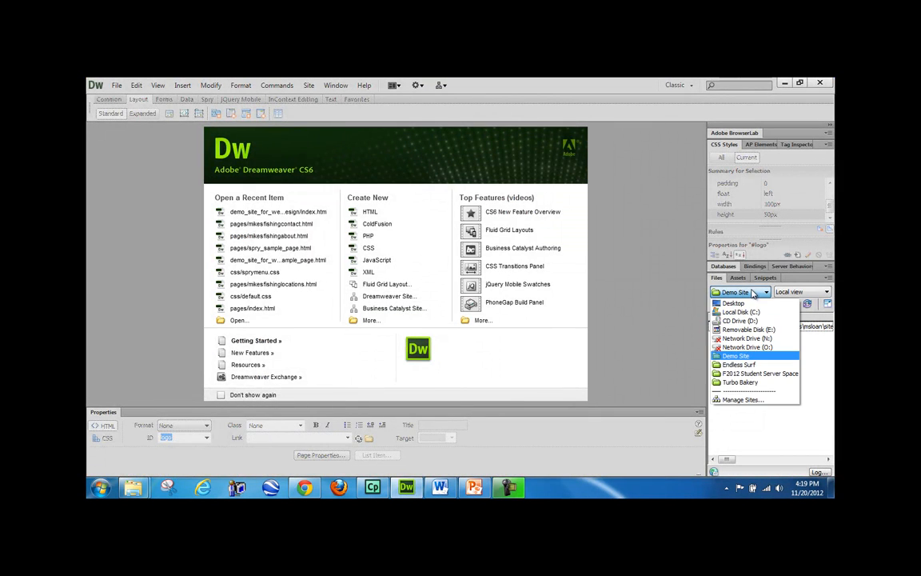
- Open Manage Sites and select Demo Site, Endless Surf, F2012 Student Server Space and Turbo Bakery
left_click(740, 400)
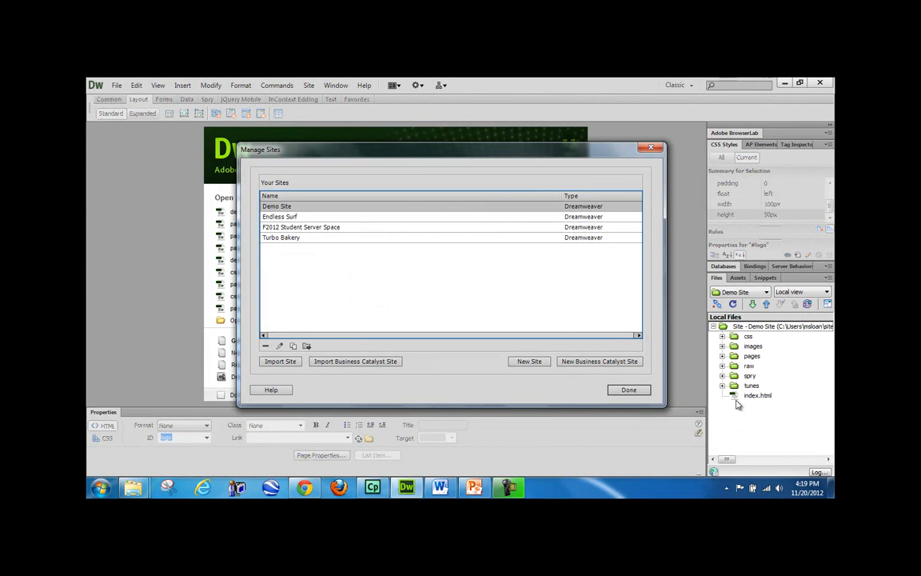
left_click(378, 227, "shift")
key("shift+Down")
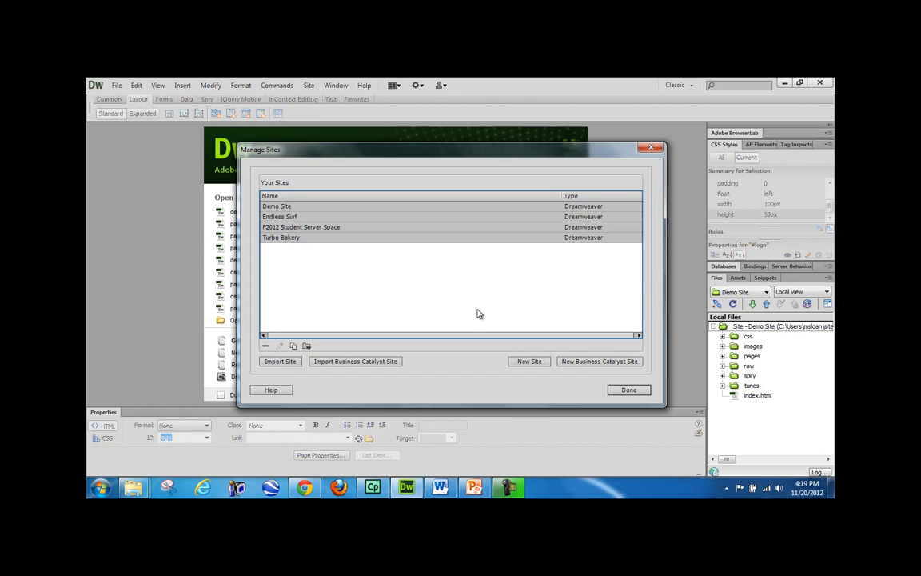
left_click(518, 485)
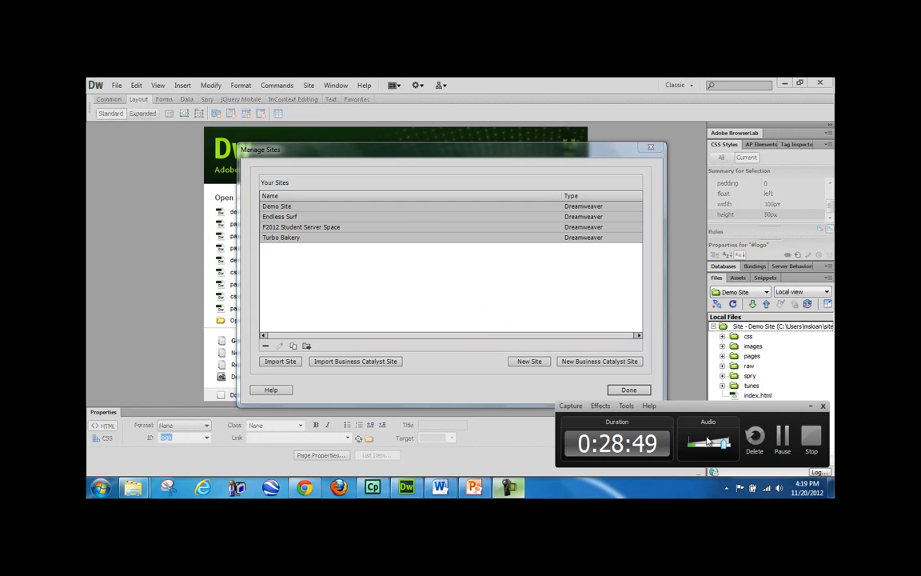
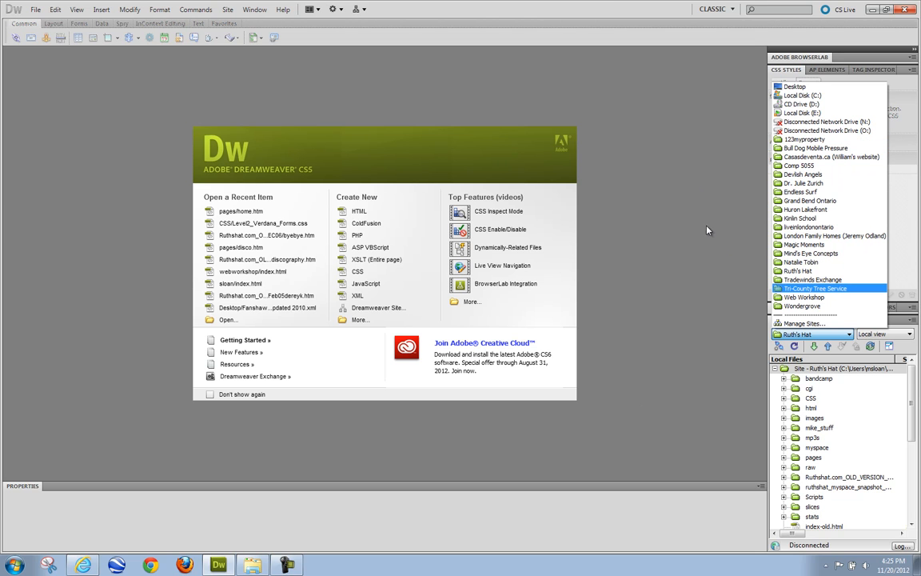
- Open Manage Sites and select every site from 123myproperty down to Wondergrove
left_click(660, 253)
left_click(814, 334)
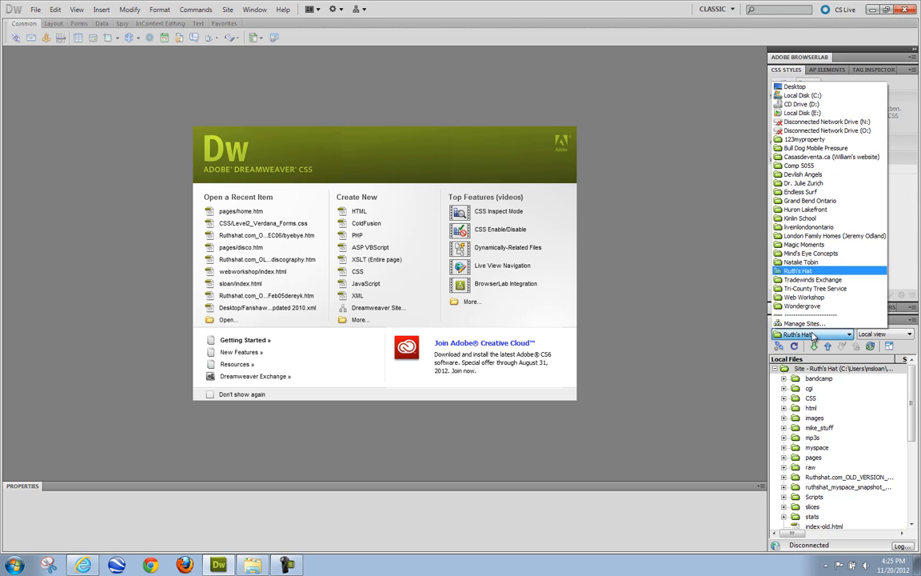
left_click(804, 323)
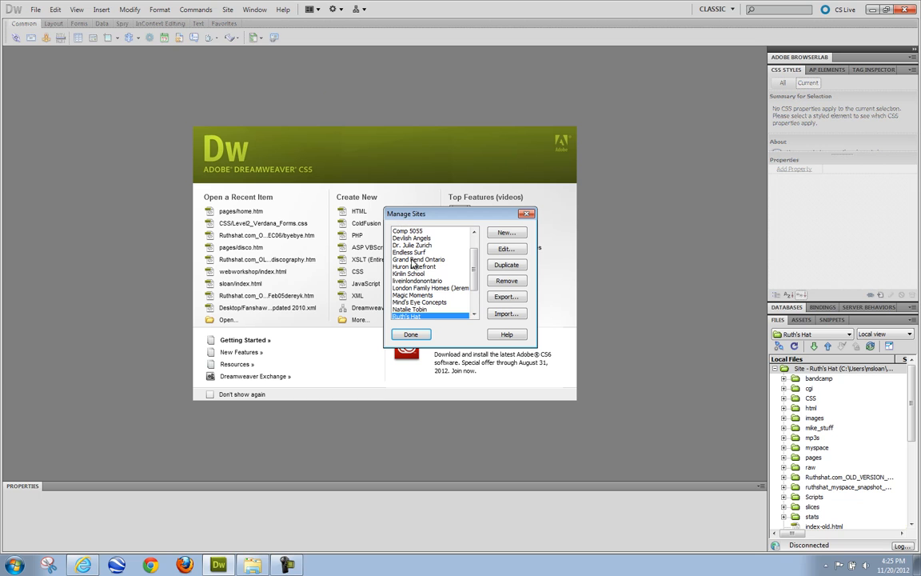
scroll(432, 248, "up", 2)
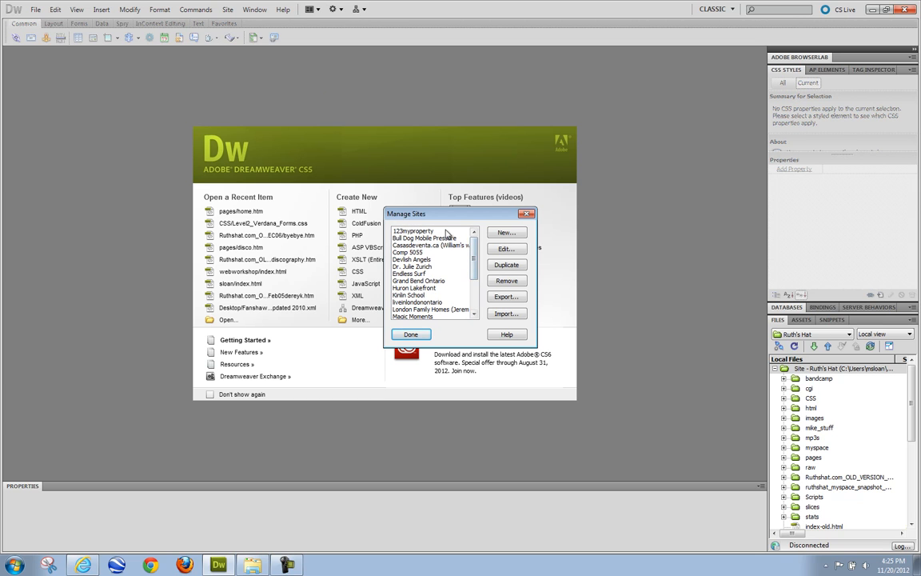
left_click(452, 232)
key("shift+Down")
key("shift+Down")
key("shift+Down")
key("shift+Down")
key("shift+Down")
key("shift+Down")
key("shift+Down")
key("shift+Down")
key("shift+Down")
key("shift+Down")
key("shift+Down")
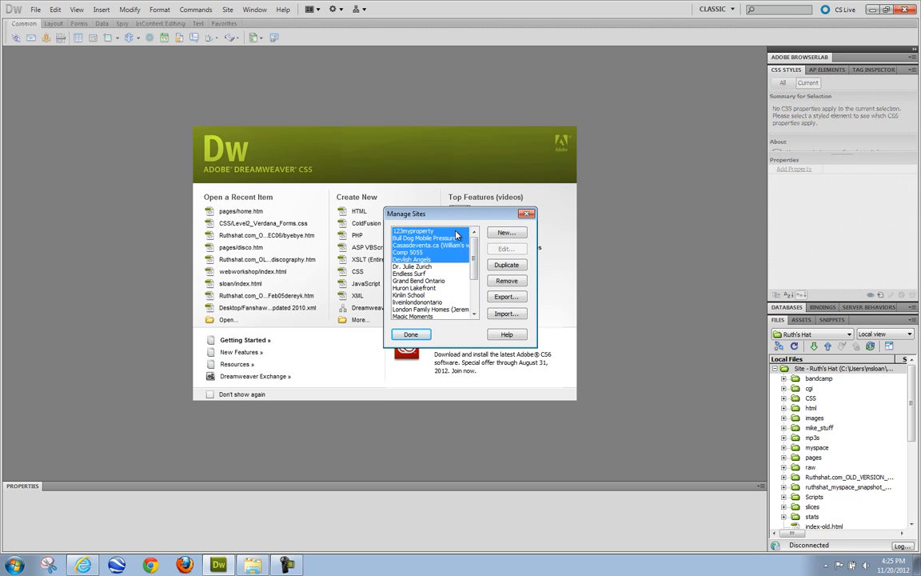
key("shift+Down")
key("shift+Down")
key("shift+Down")
key("shift+Down")
key("shift+Down")
key("shift+Down")
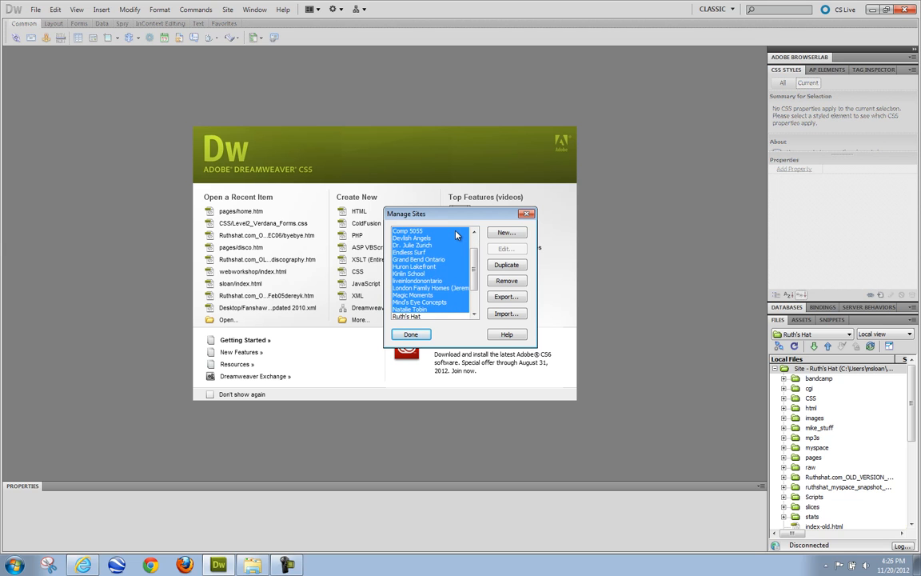
key("shift+Down")
key("shift+Down")
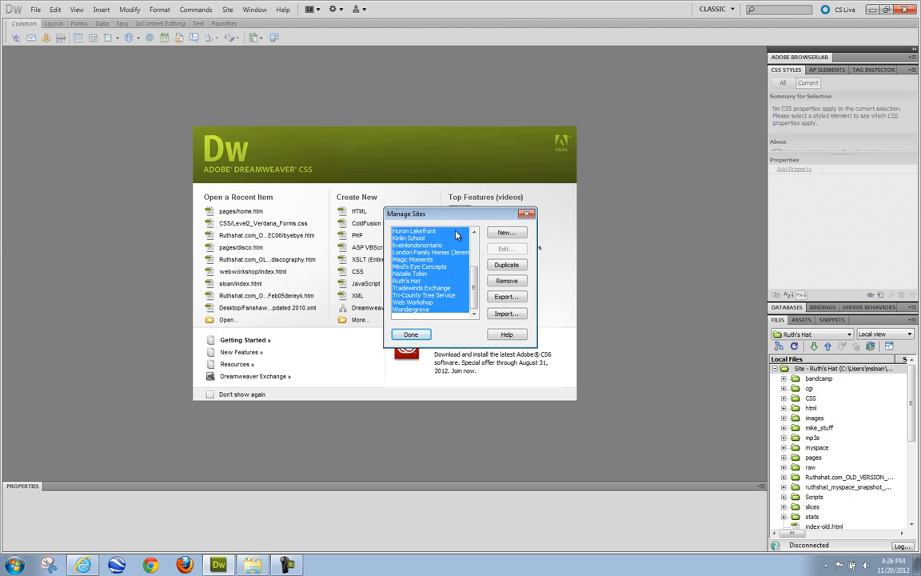
left_click_drag(474, 272, 471, 240)
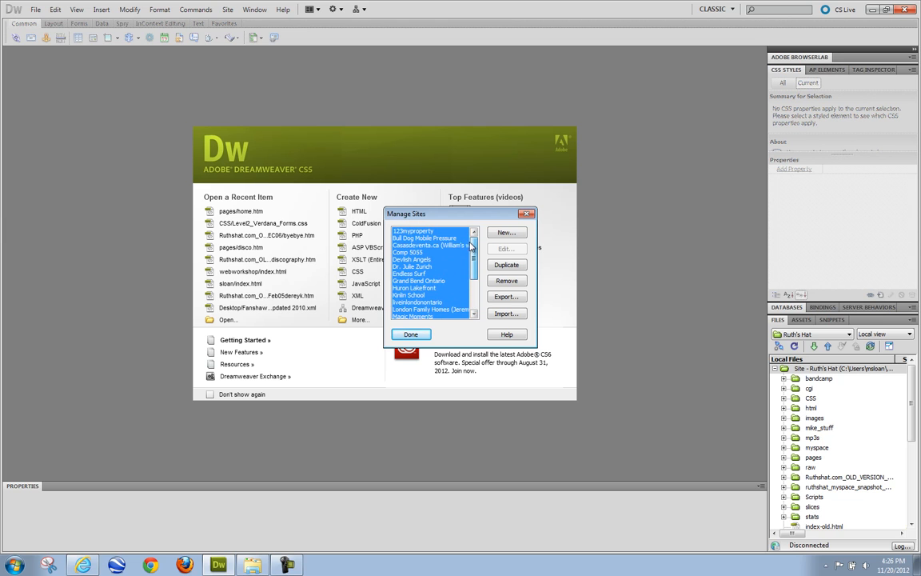
- Export the selected sites as a backup that keeps logins, passwords and local paths
left_click(505, 297)
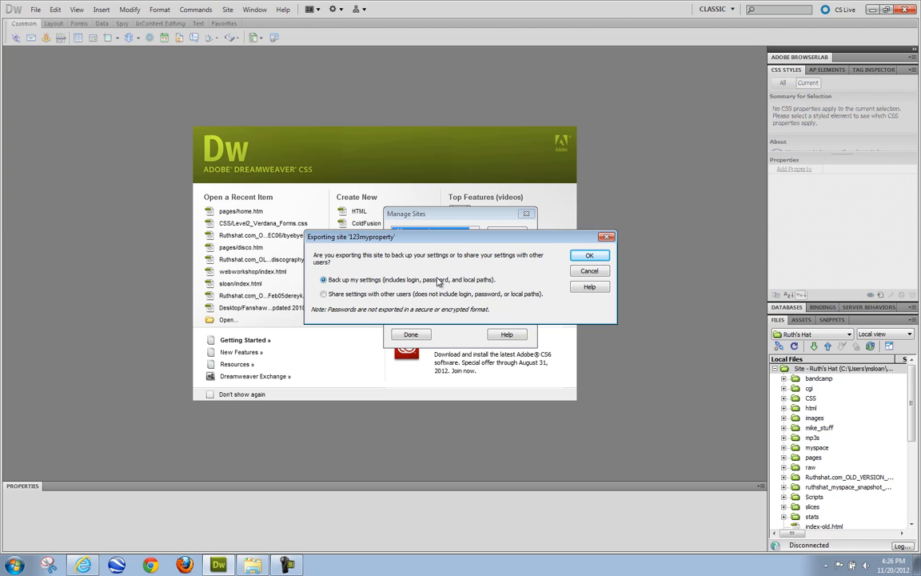
left_click(585, 256)
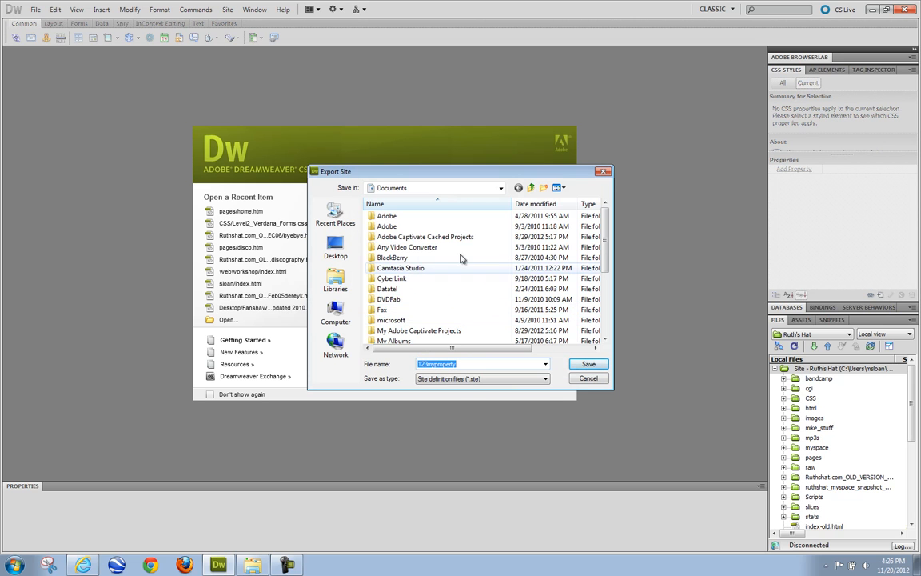
- Browse the computer's drives and open FreeAgent Drive (E:) as the export location
left_click(336, 313)
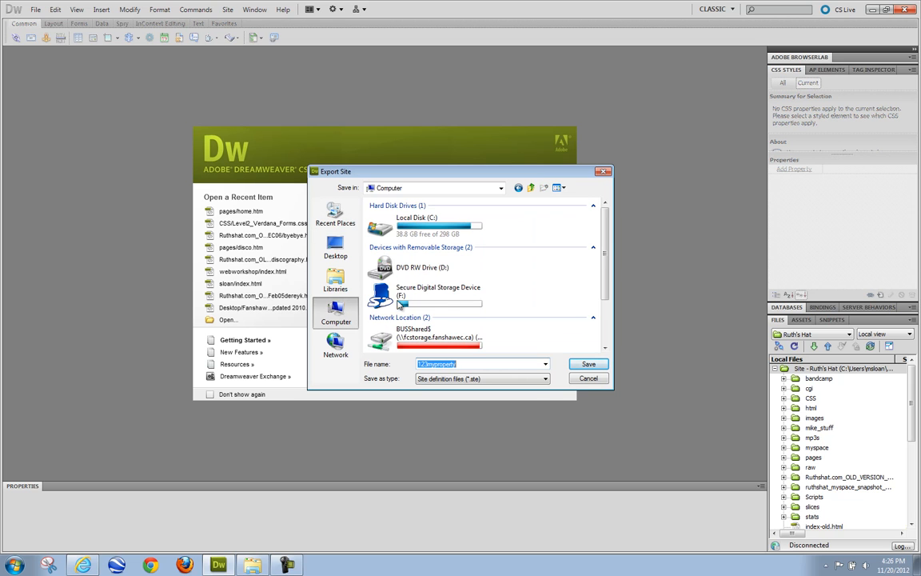
left_click_drag(616, 242, 623, 295)
scroll(554, 241, "up", 1)
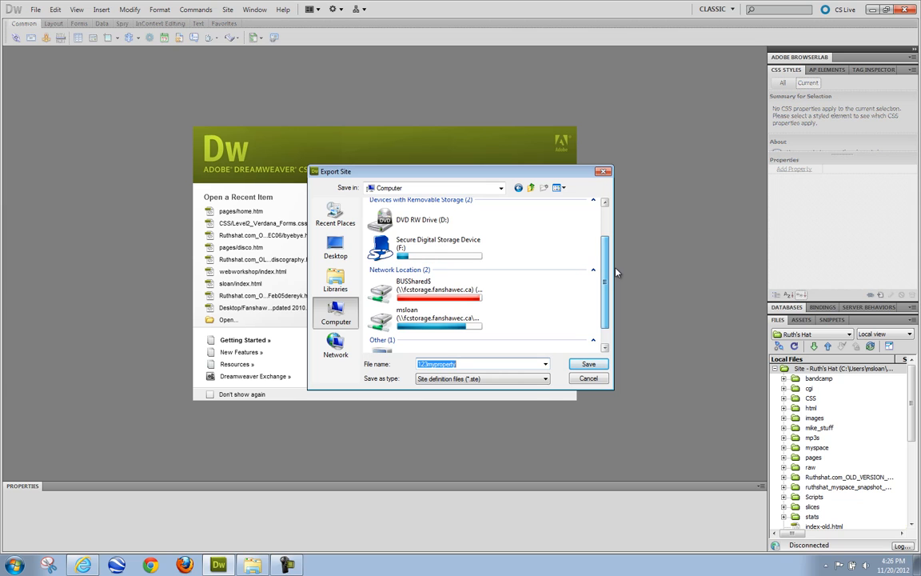
double_click(445, 243)
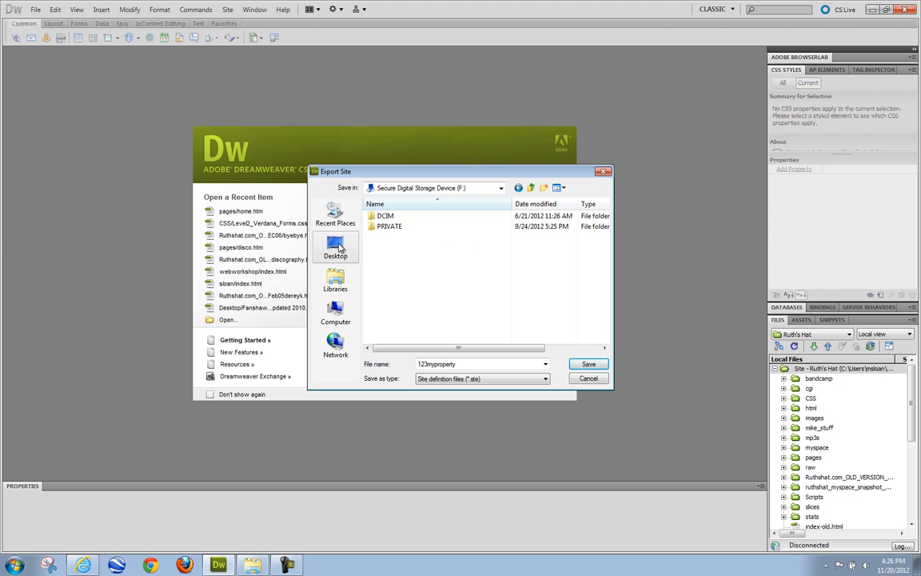
left_click(335, 312)
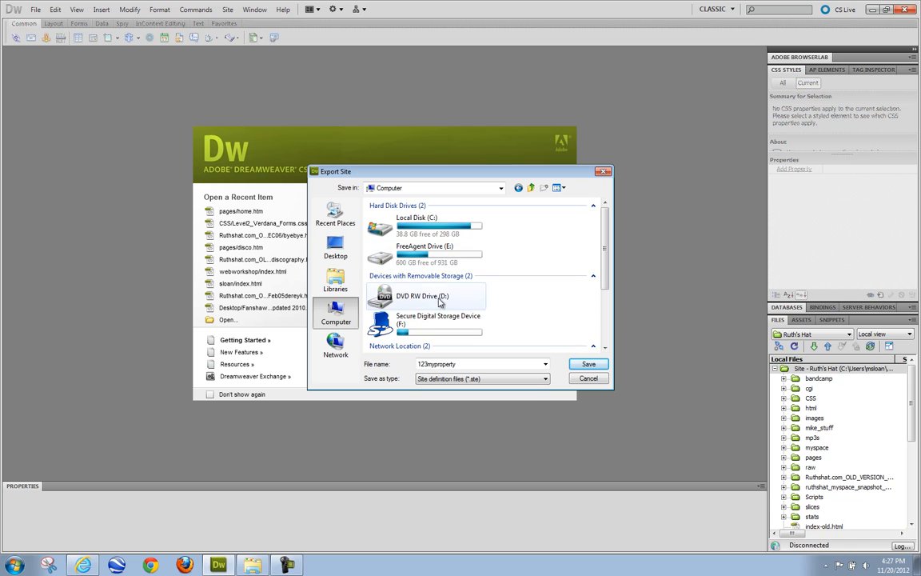
double_click(426, 266)
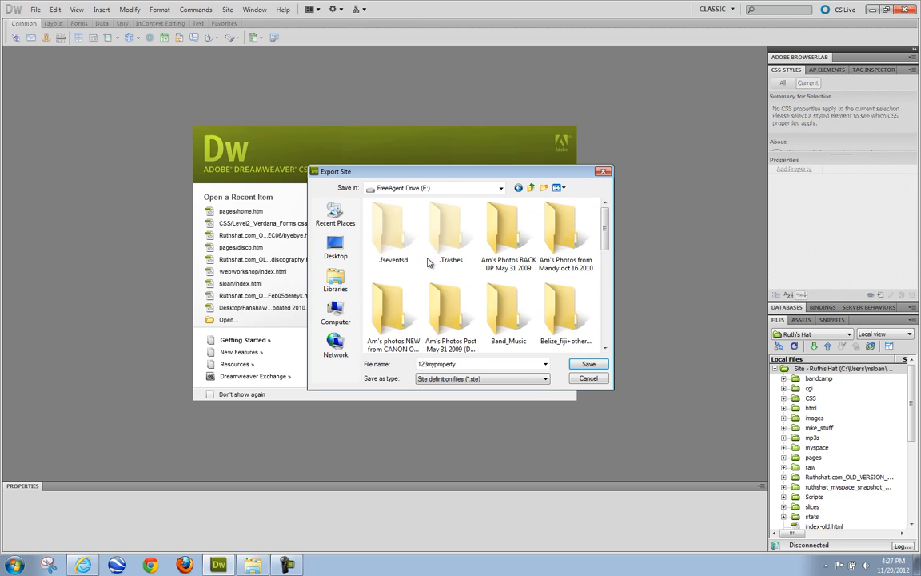
scroll(548, 223, "down", 5)
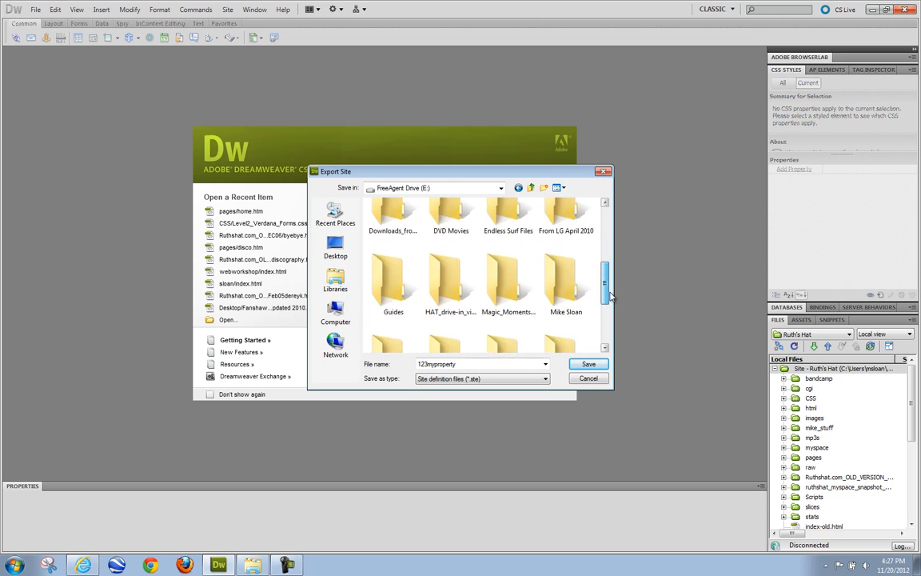
- Create a DW_sites folder, save the site definitions into it, and close Manage Sites
left_click(544, 187)
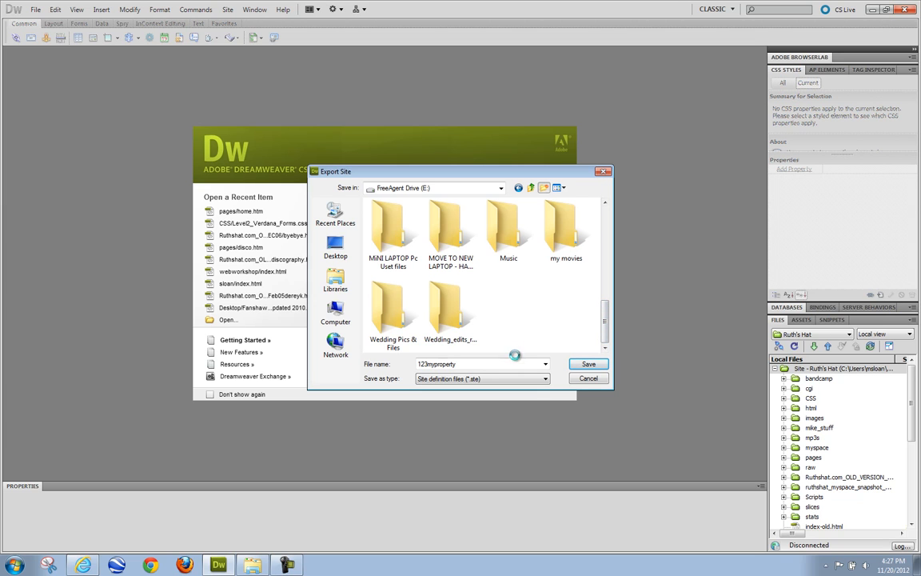
type("DW_saites")
key("BackSpace")
key("BackSpace")
key("BackSpace")
key("BackSpace")
key("BackSpace")
type("ites")
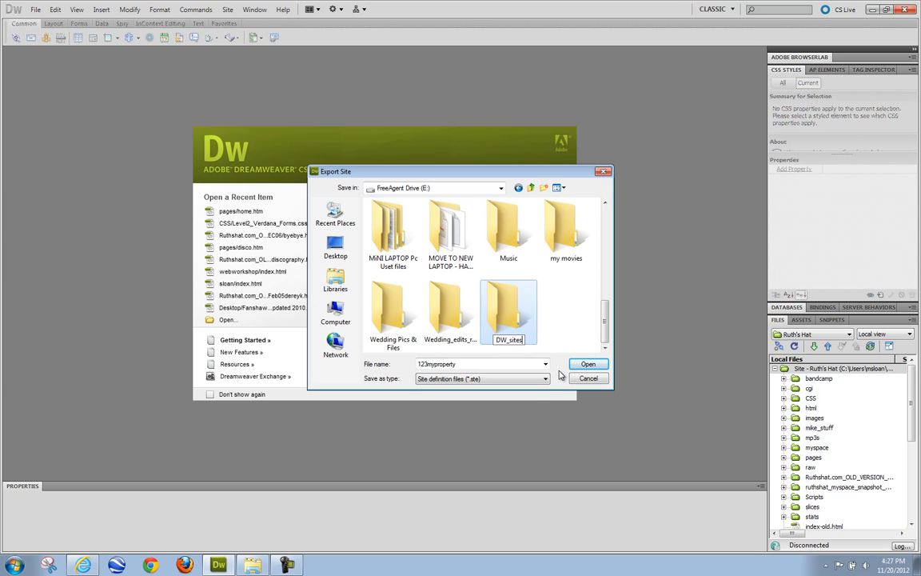
double_click(510, 318)
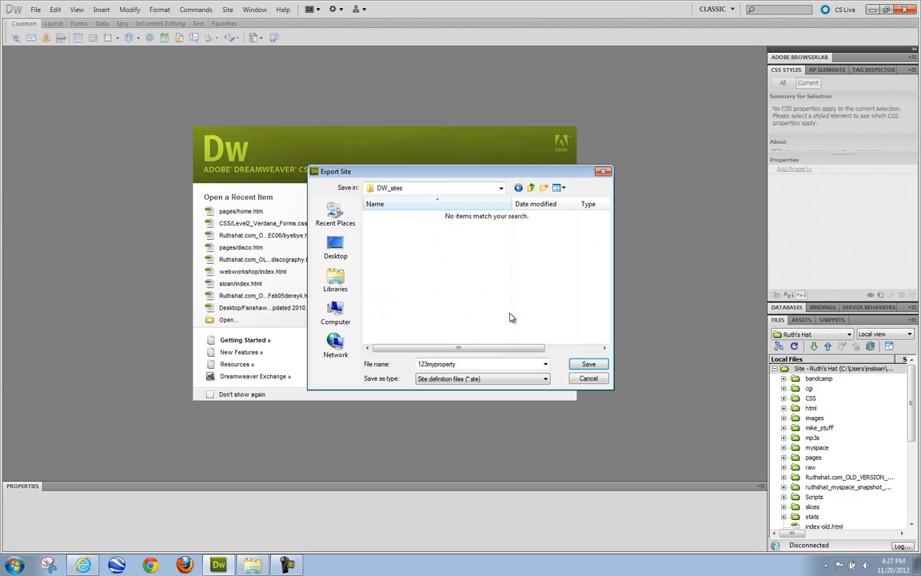
left_click(581, 366)
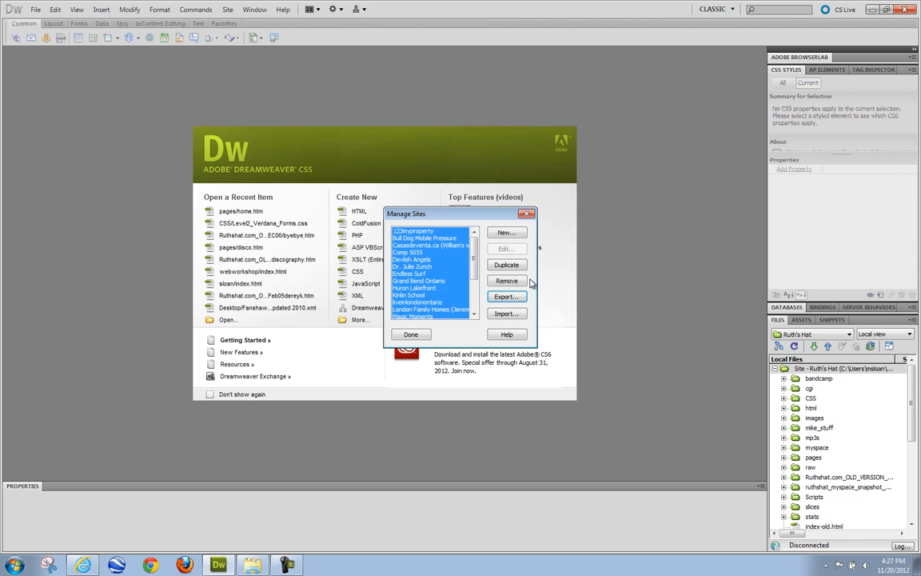
mouse_move(475, 272)
left_mouse_down()
mouse_move(480, 306)
mouse_move(467, 275)
left_mouse_up()
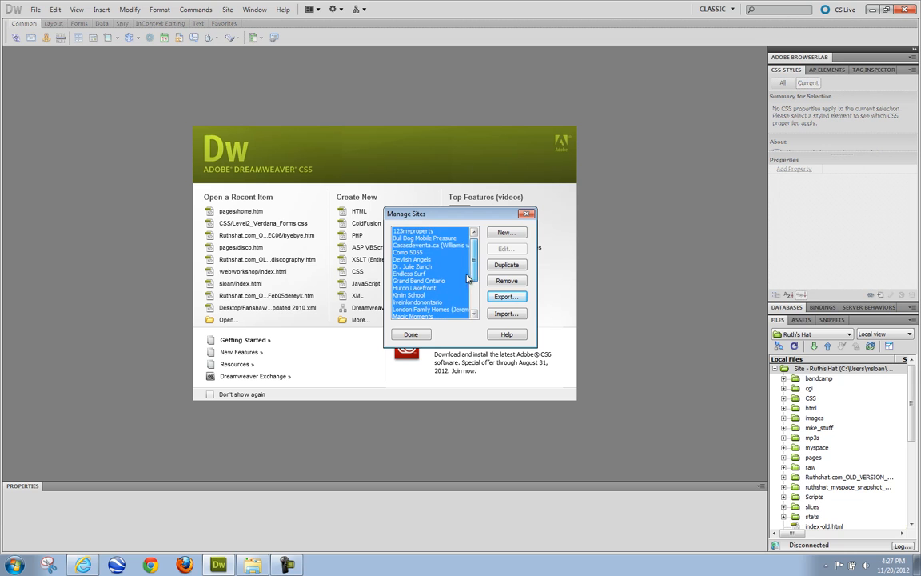
left_click(412, 334)
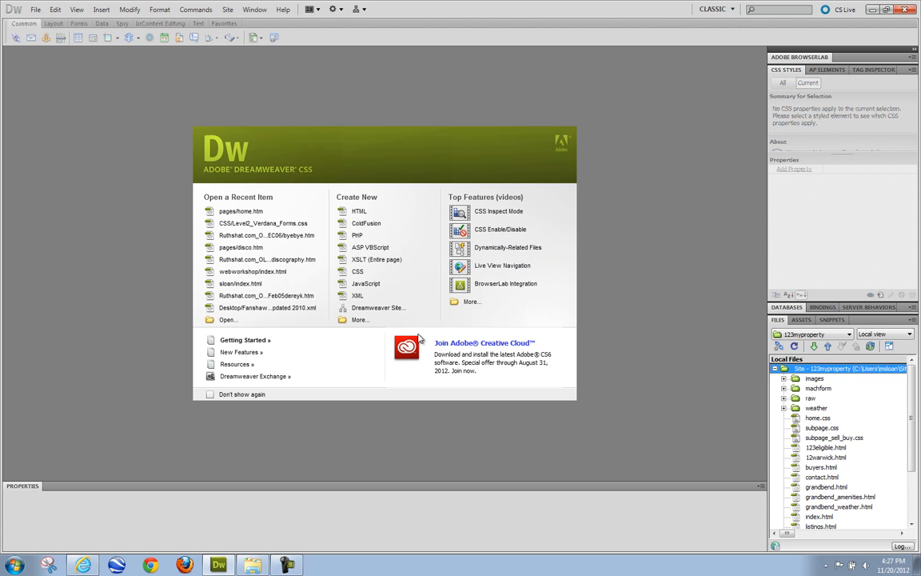
- Open Windows Explorer and browse to E:\DW_sites, which holds the 20 exported .ste files
right_click(16, 569)
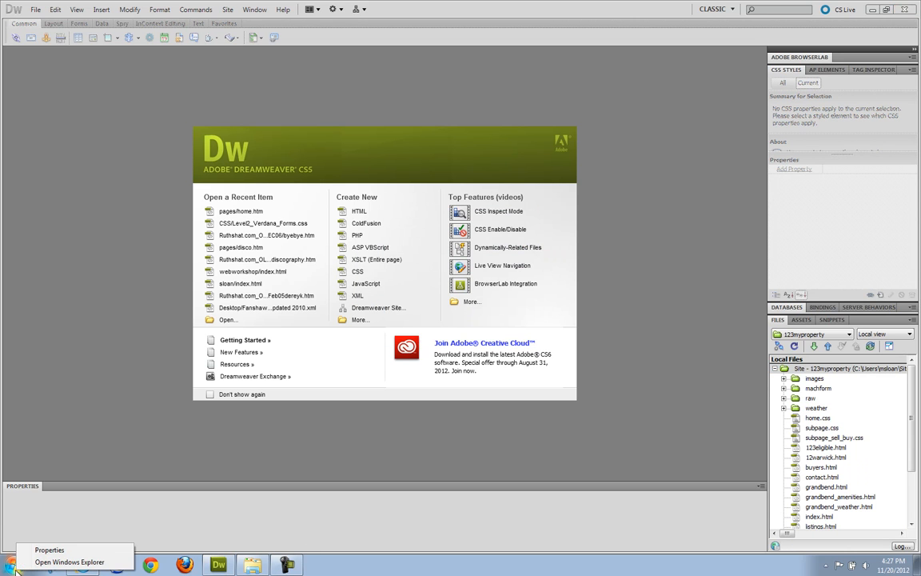
left_click(70, 561)
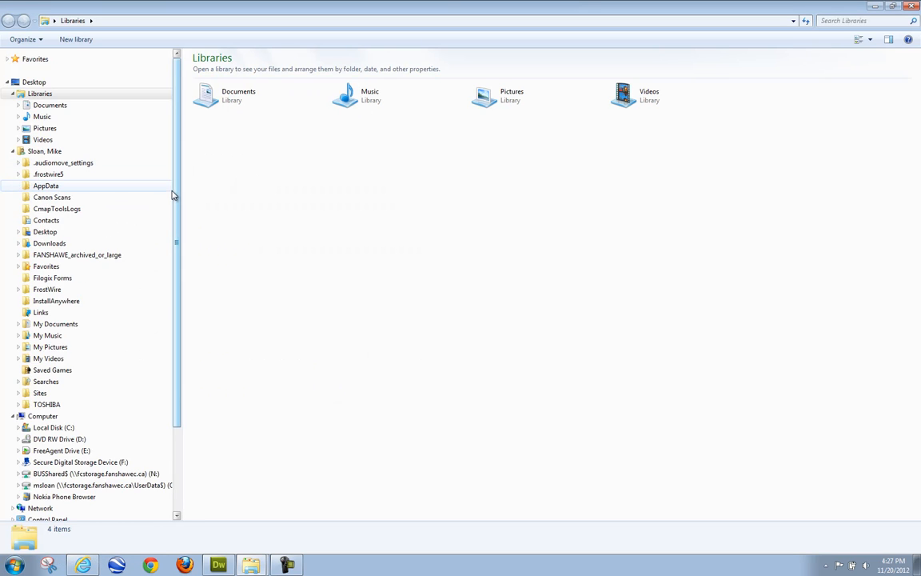
scroll(172, 195, "down", 3)
left_click(80, 365)
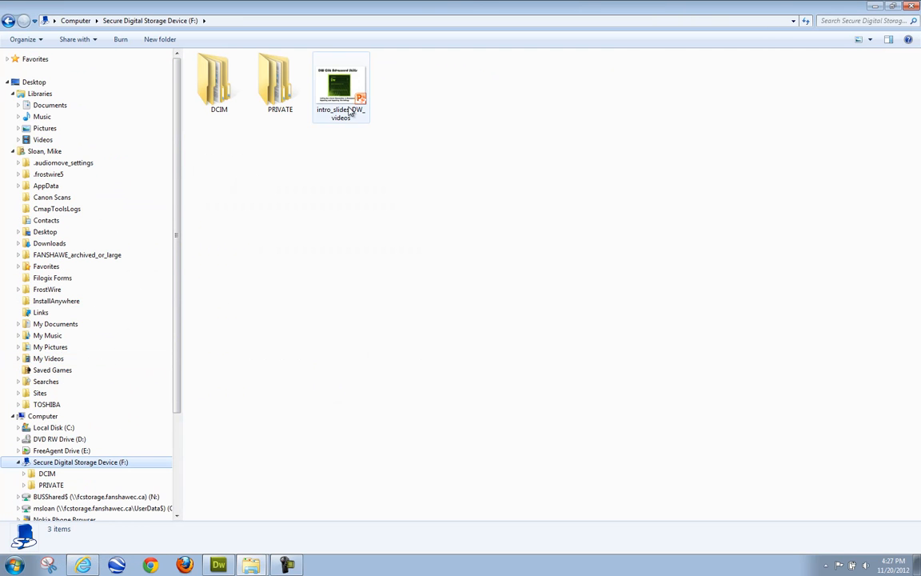
left_click(48, 419)
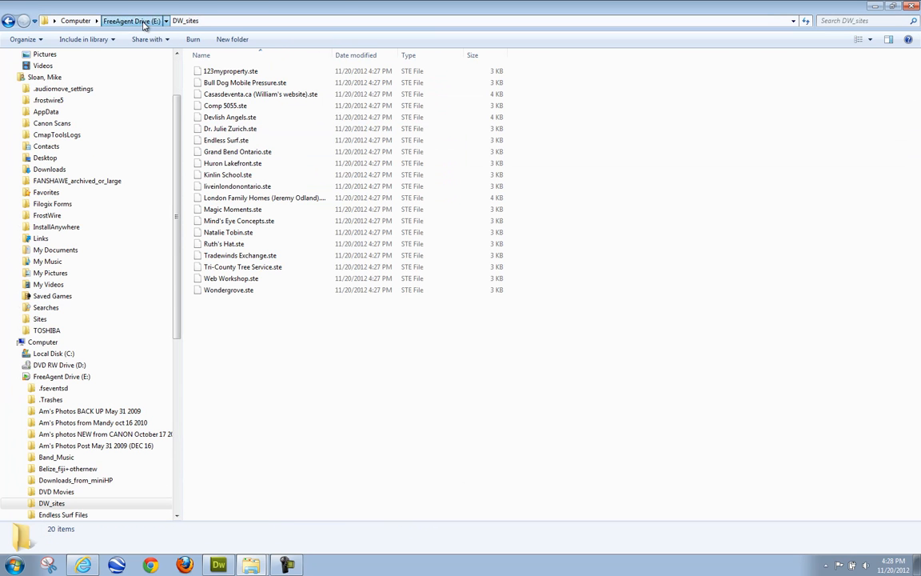
left_click(144, 25)
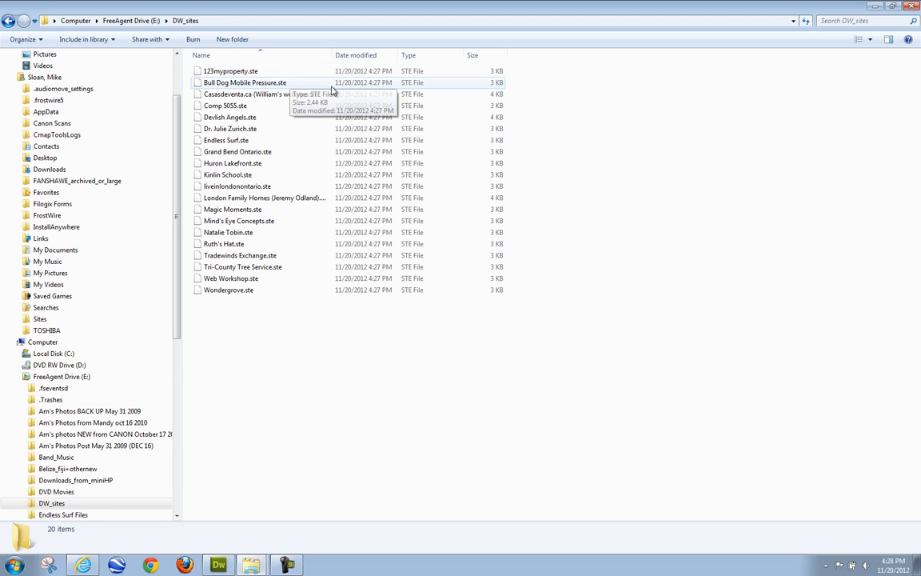
- Look through the Sites folder and its 123myproperty folder, then bring Dreamweaver forward
left_click(40, 319)
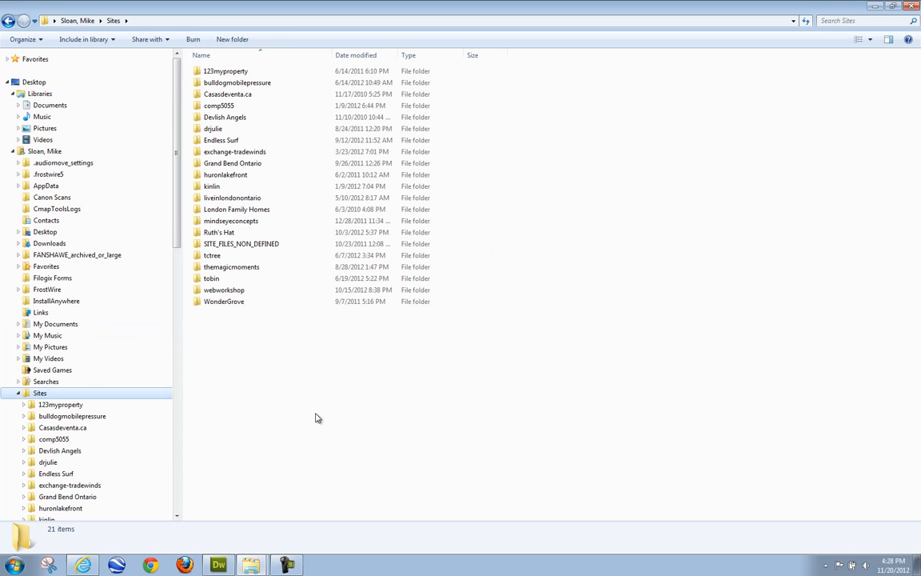
left_click_drag(175, 239, 188, 308)
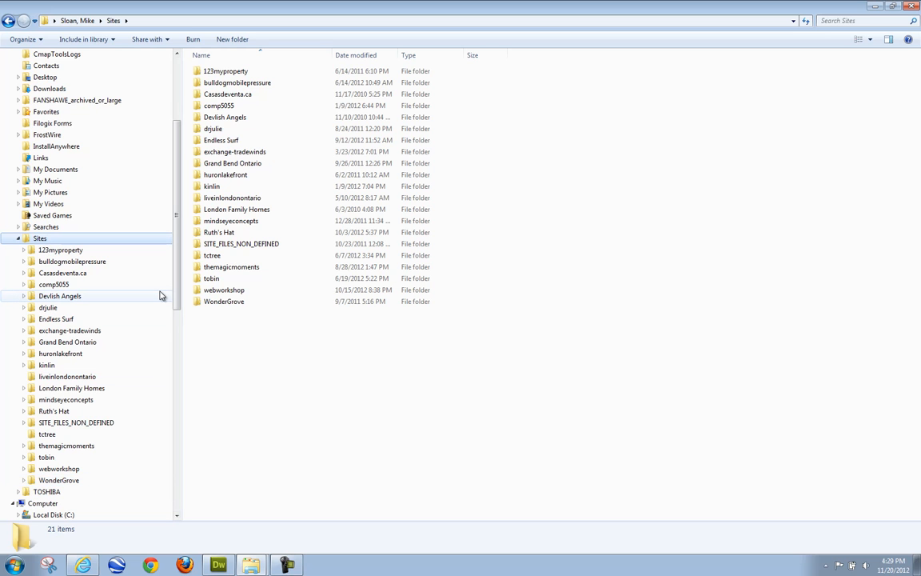
left_click(132, 254)
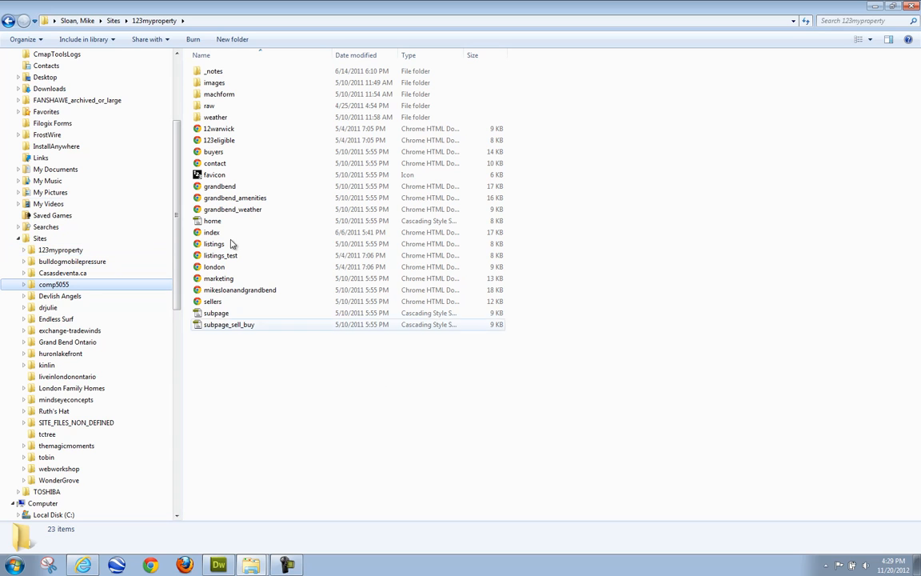
left_click(95, 249)
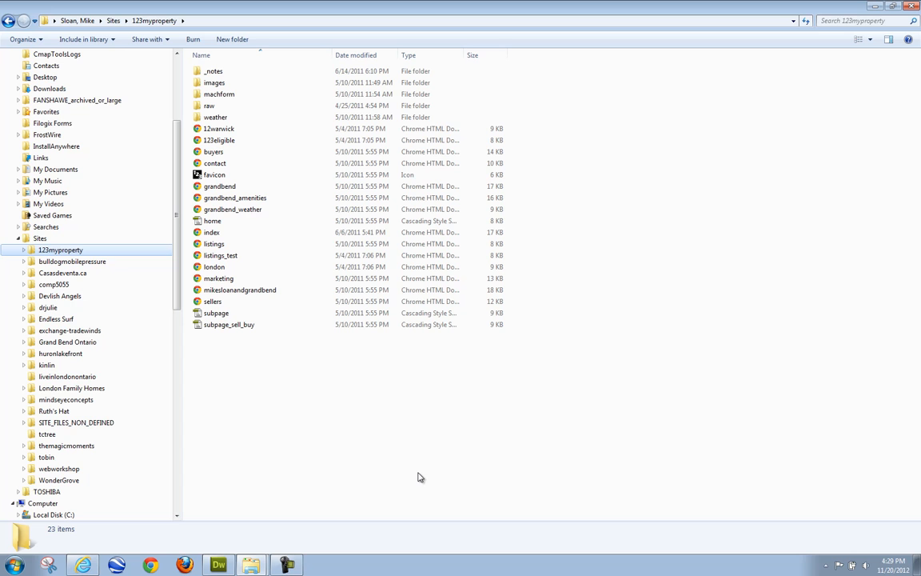
left_click(36, 237)
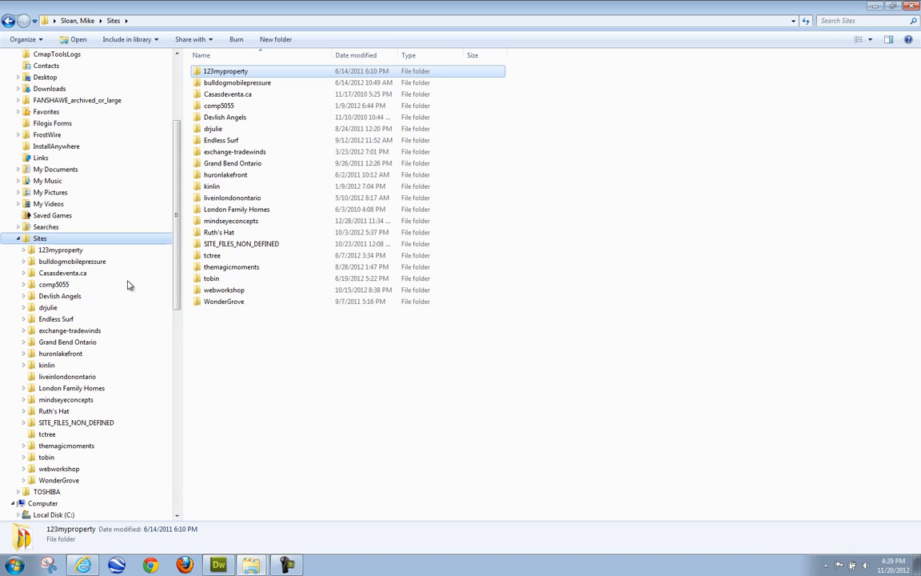
left_click(220, 565)
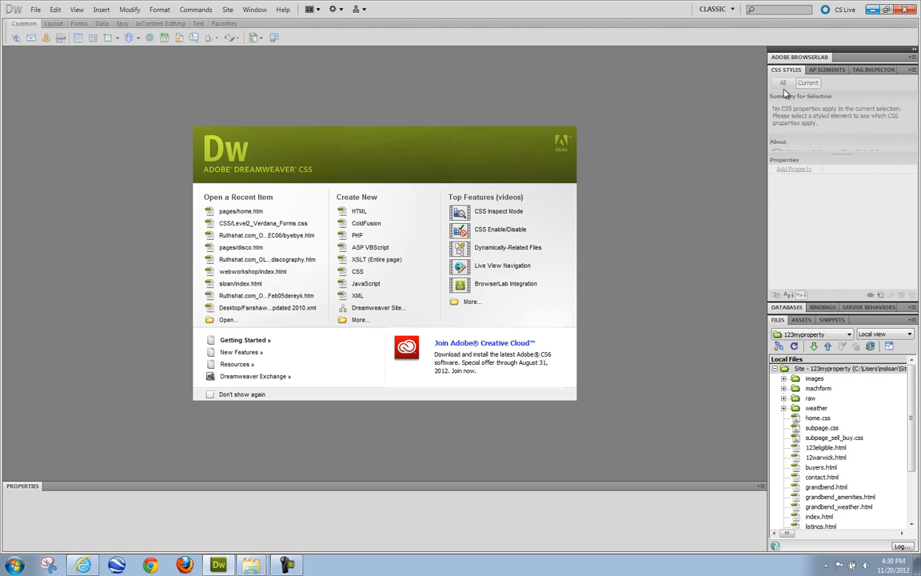
left_click(872, 10)
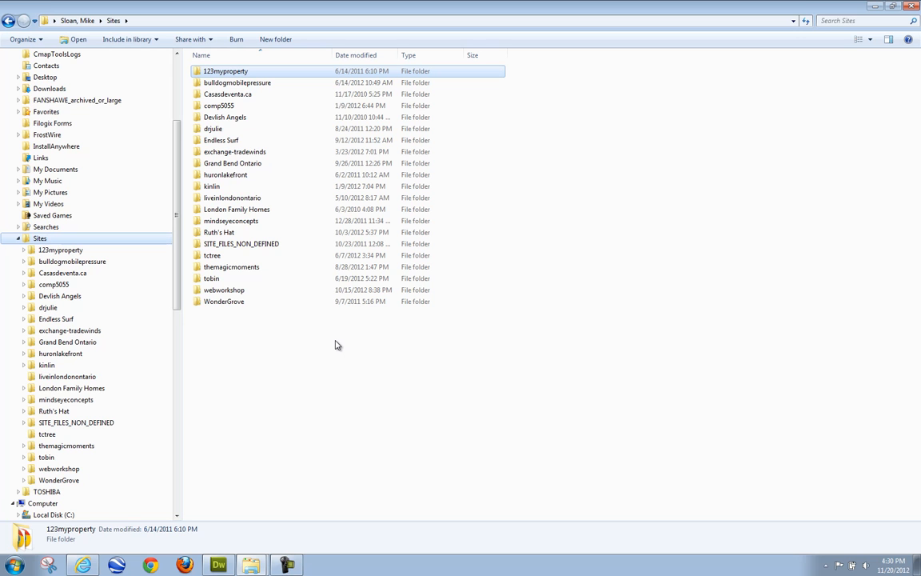
left_click(224, 562)
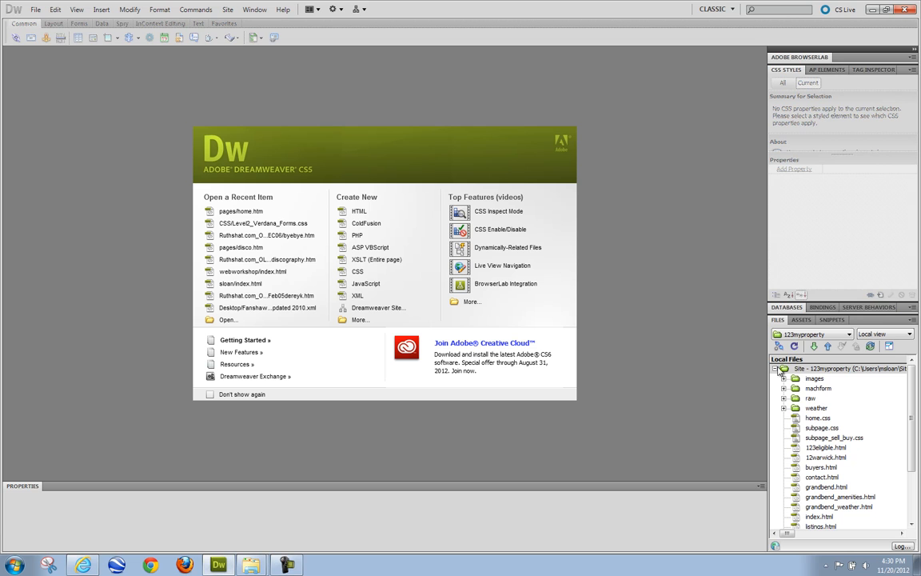
left_click(810, 333)
scroll(824, 312, "down", 1)
left_click(824, 320)
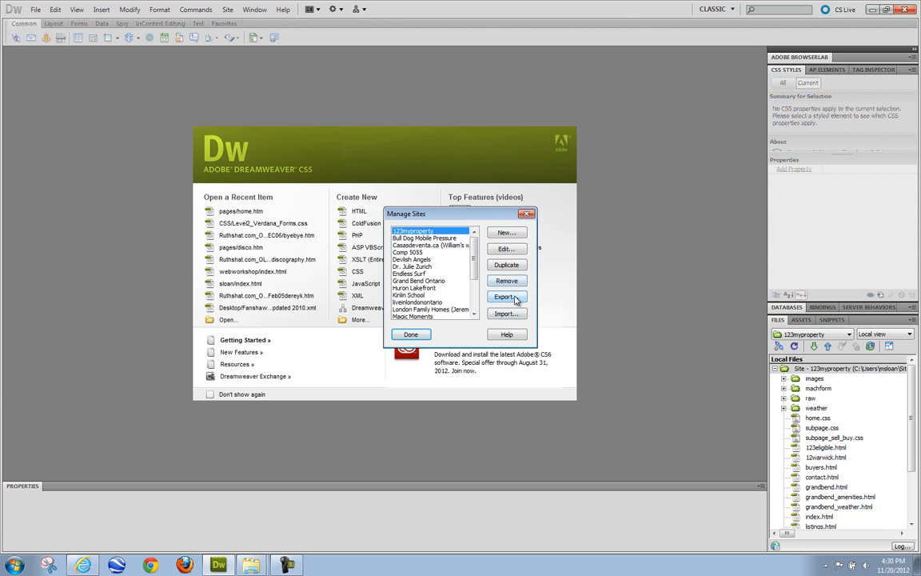
left_click(526, 214)
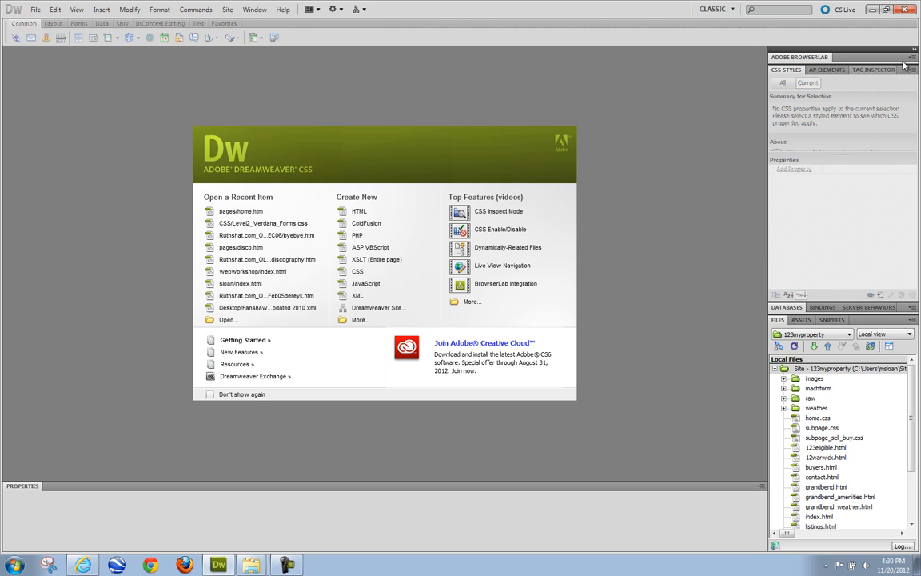
- Minimize Dreamweaver and go back in Explorer from E:\sites to FreeAgent Drive (E:)
left_click(872, 11)
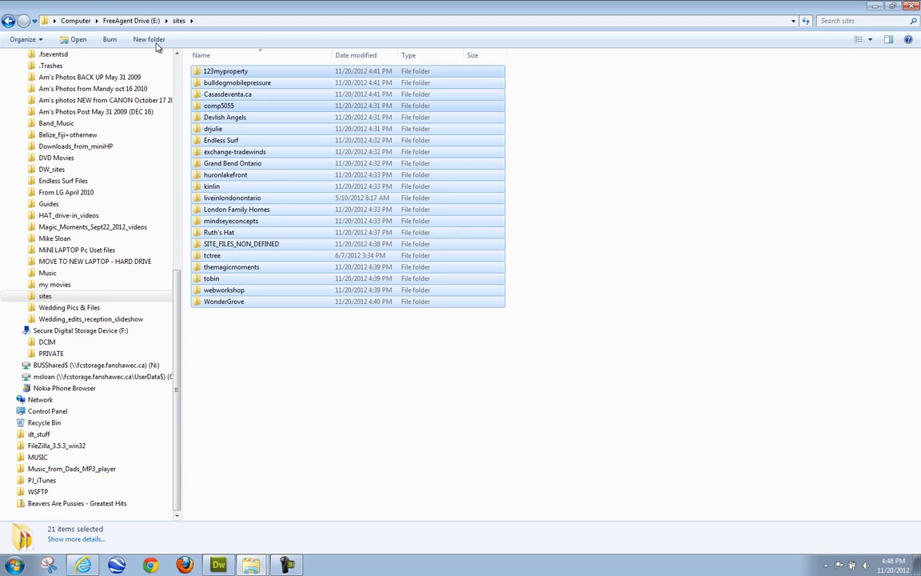
left_click(8, 21)
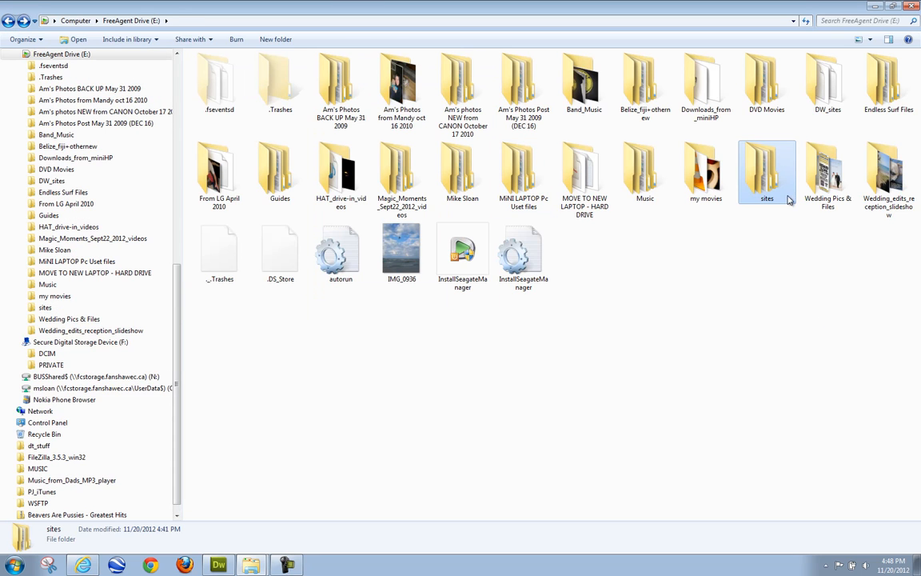
- Select DW_sites and try ejecting the FreeAgent drive through Safely Remove Hardware
left_click(829, 103)
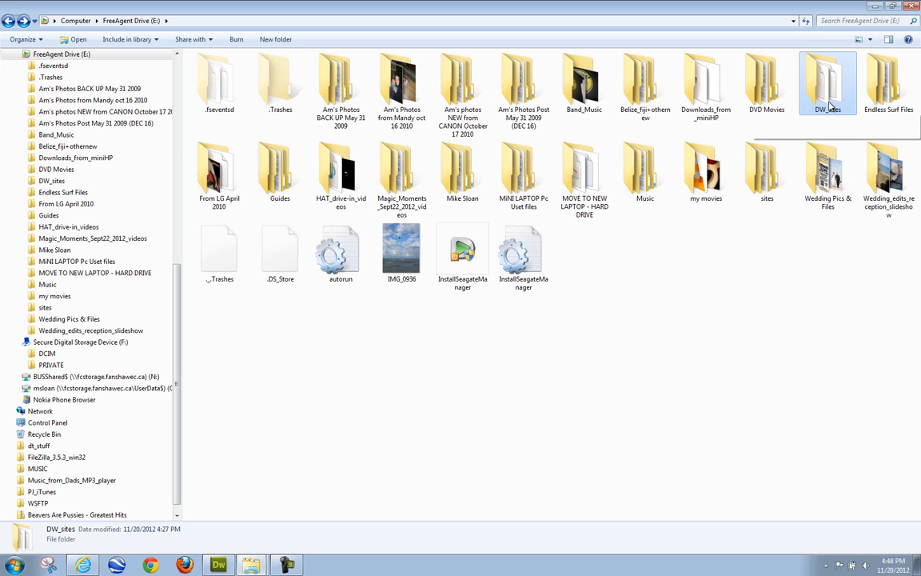
left_click(826, 566)
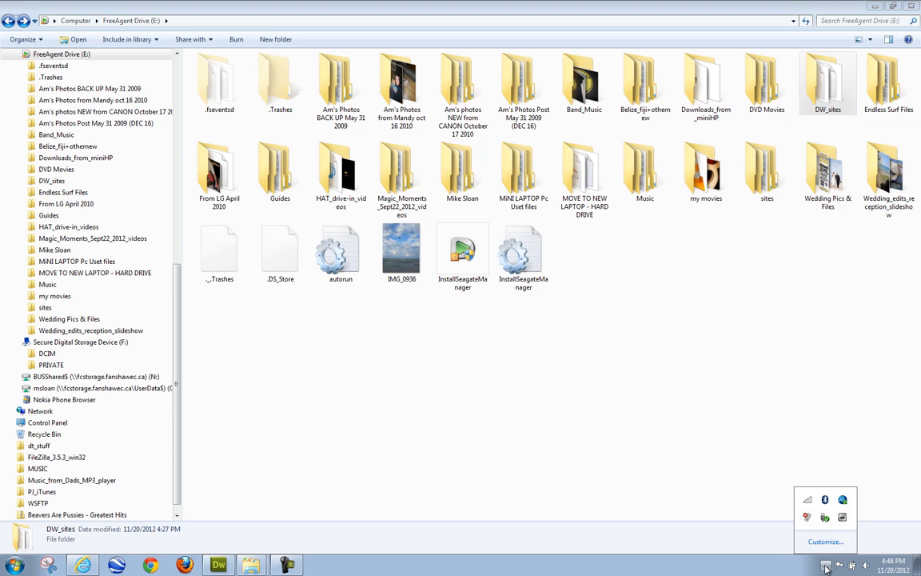
left_click(826, 520)
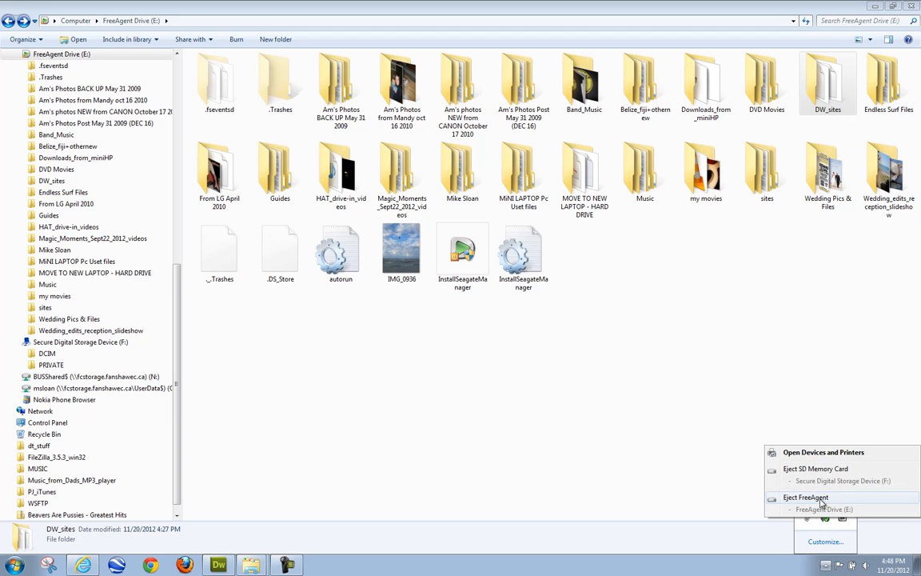
left_click(740, 455)
- Dismiss the drive-in-use warning and open the Sites folder in the user profile
left_click(70, 297)
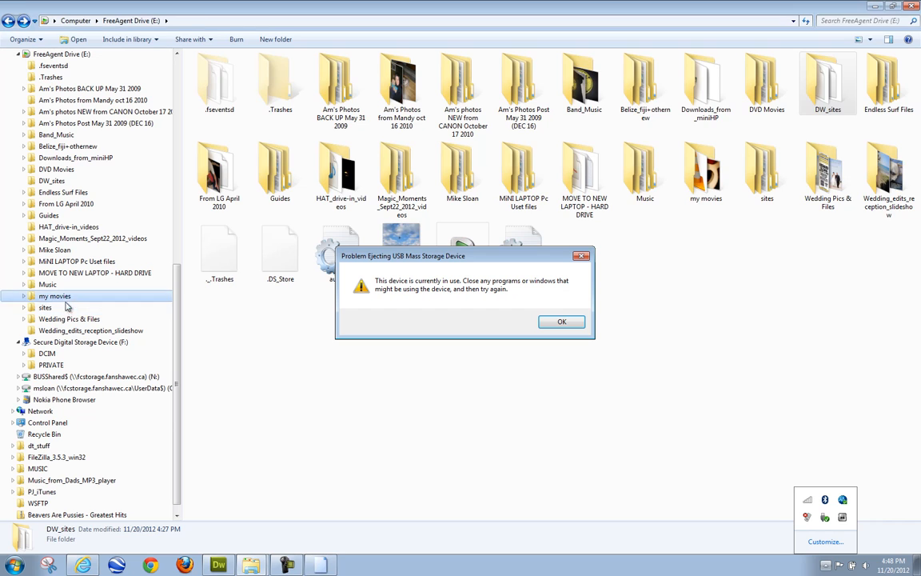
left_click(67, 309)
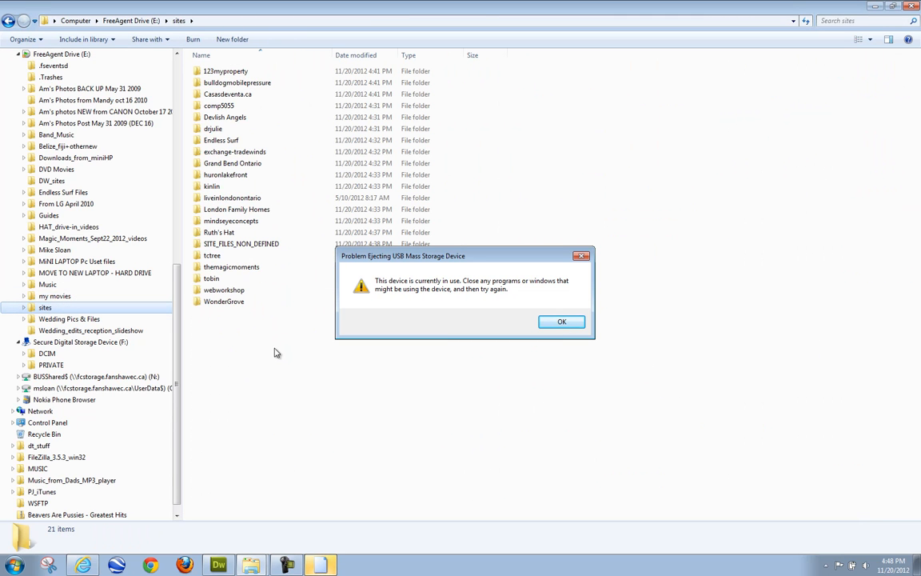
left_click(562, 321)
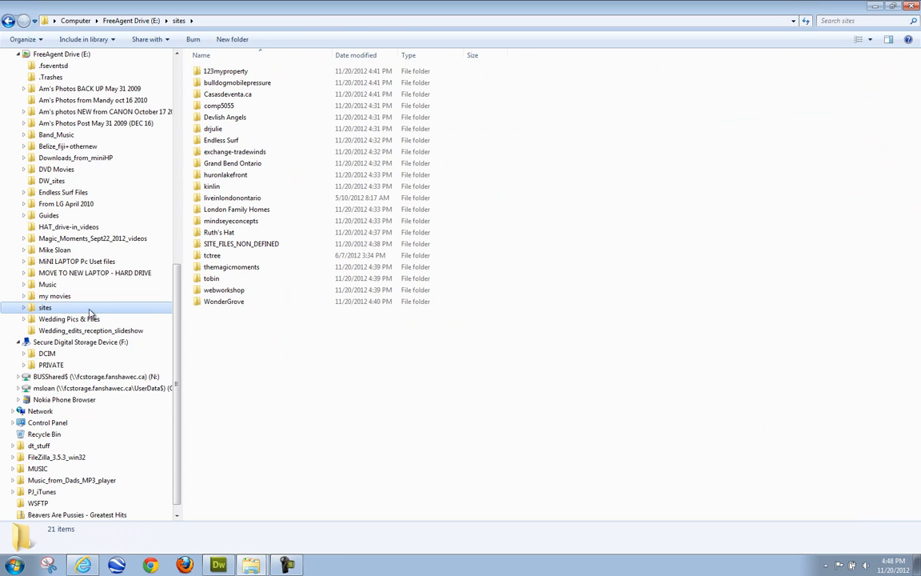
scroll(96, 308, "up", 6)
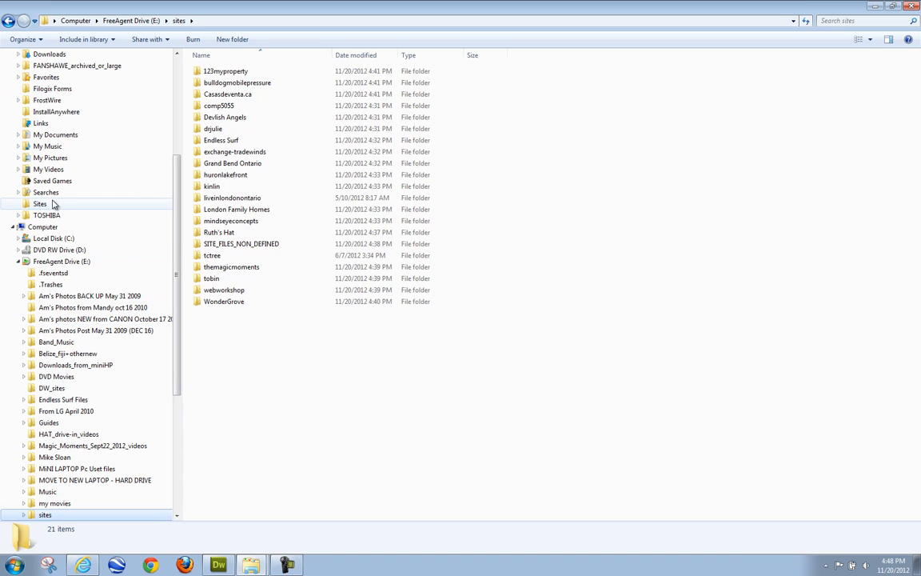
left_click(63, 204)
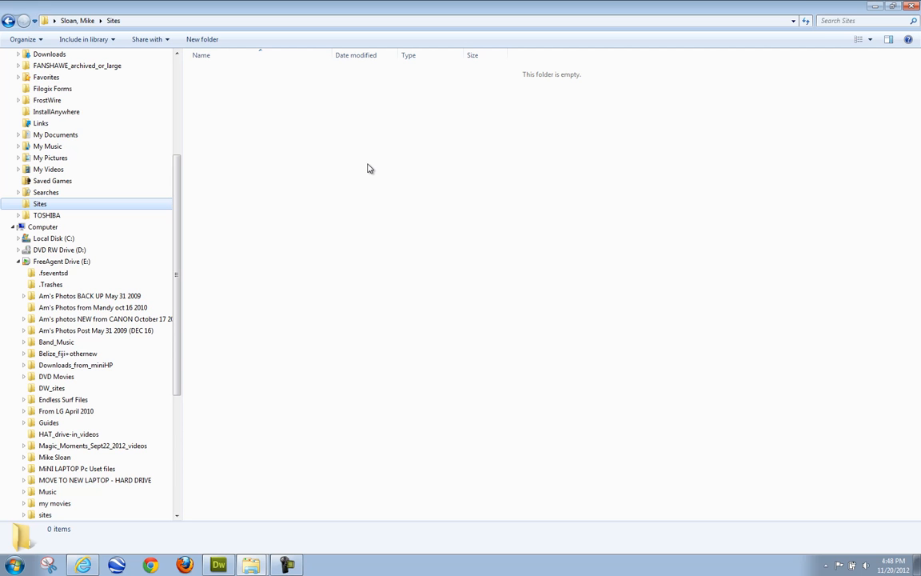
- Delete the user's empty Sites folder and switch over to Dreamweaver
key("Delete")
key("Return")
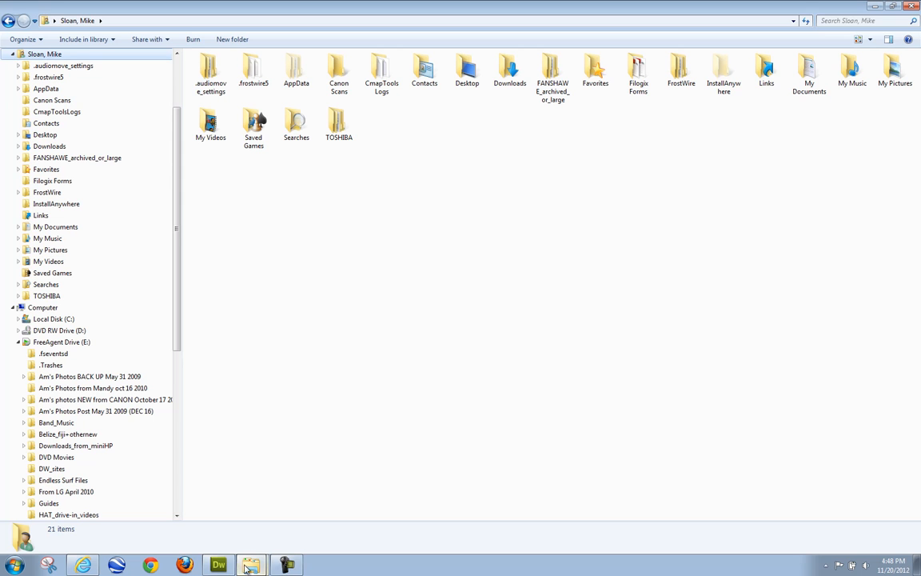
mouse_move(225, 568)
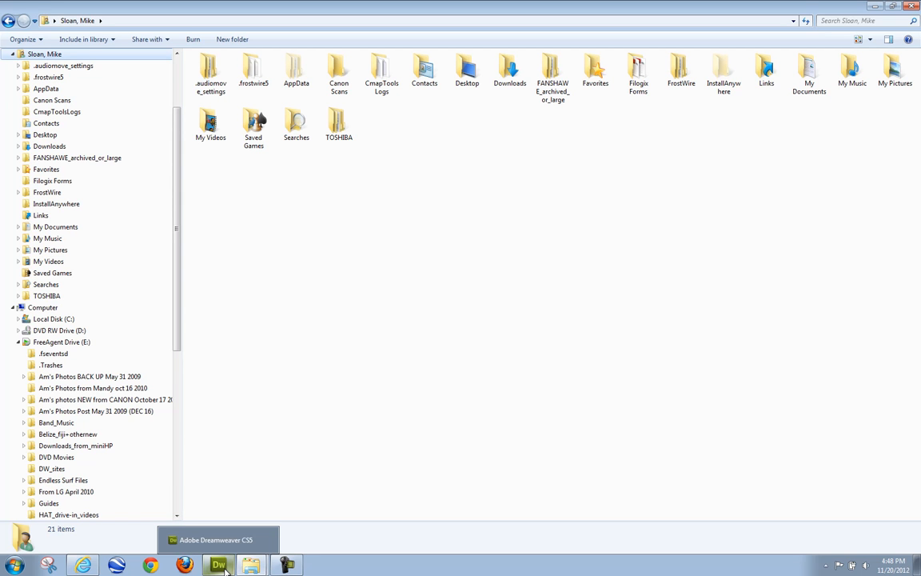
left_click(225, 568)
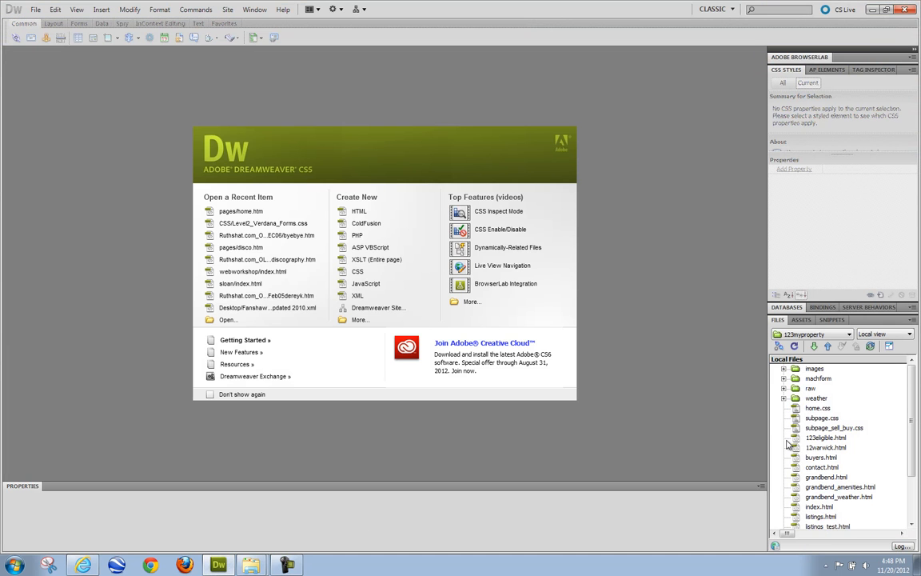
scroll(912, 419, "down", 2)
scroll(896, 392, "up", 2)
- Dismiss Dreamweaver's missing local root folder alert and reopen Sites in Explorer
left_click(873, 11)
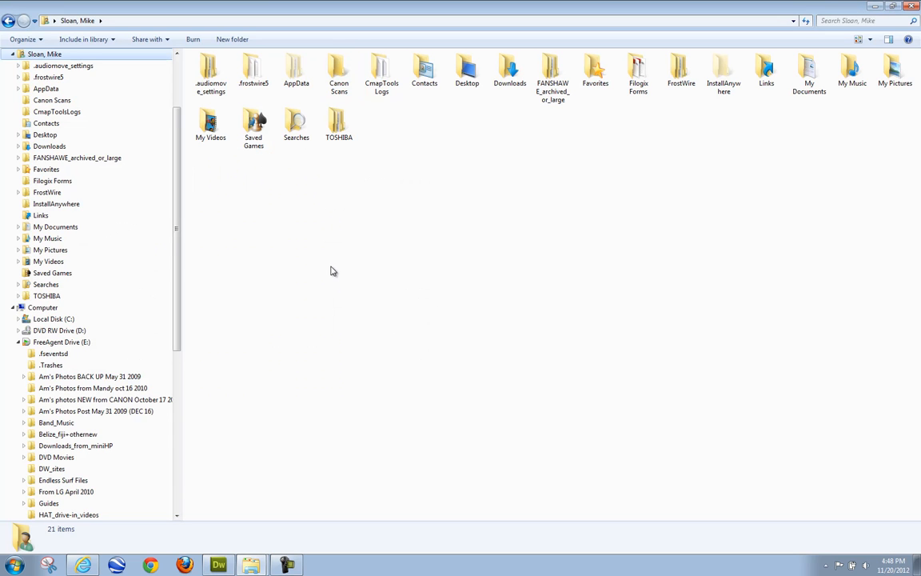
left_click(218, 565)
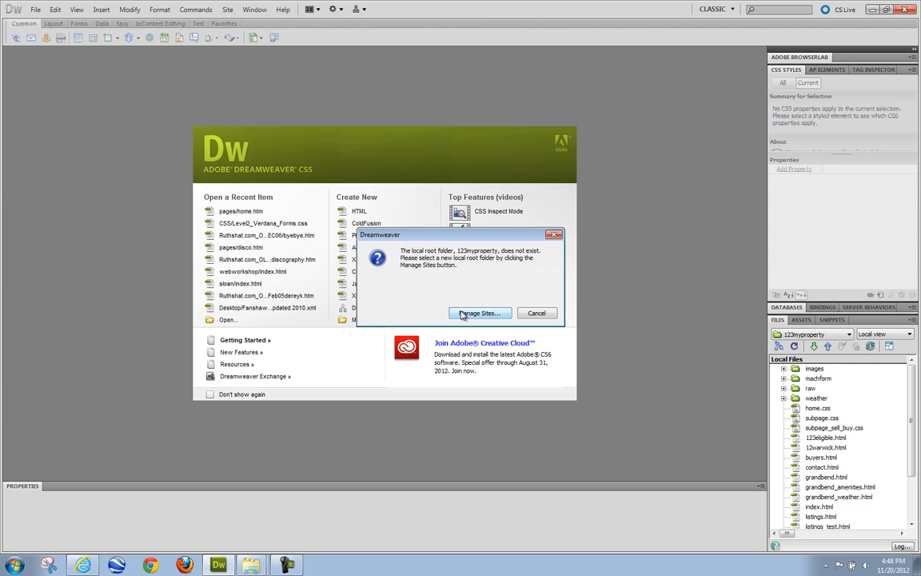
left_click(535, 314)
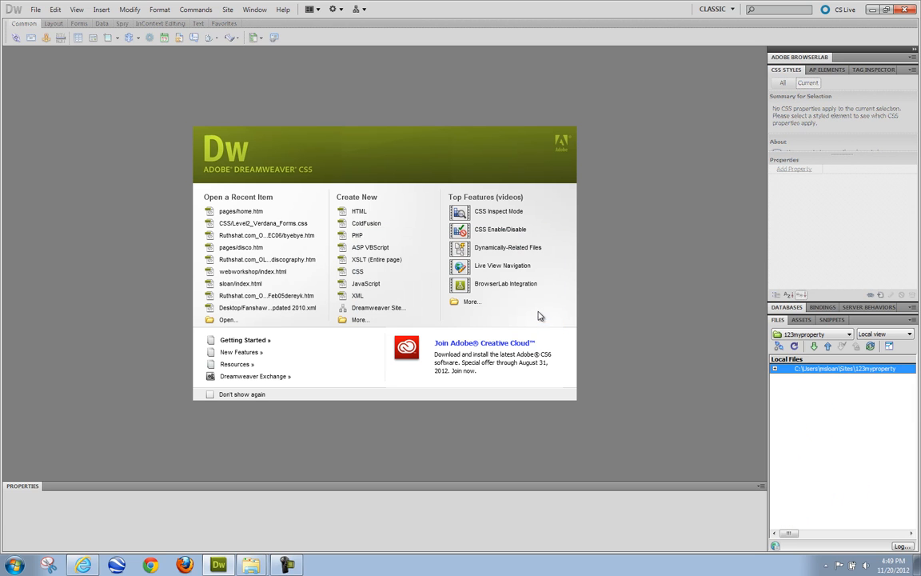
left_click(258, 566)
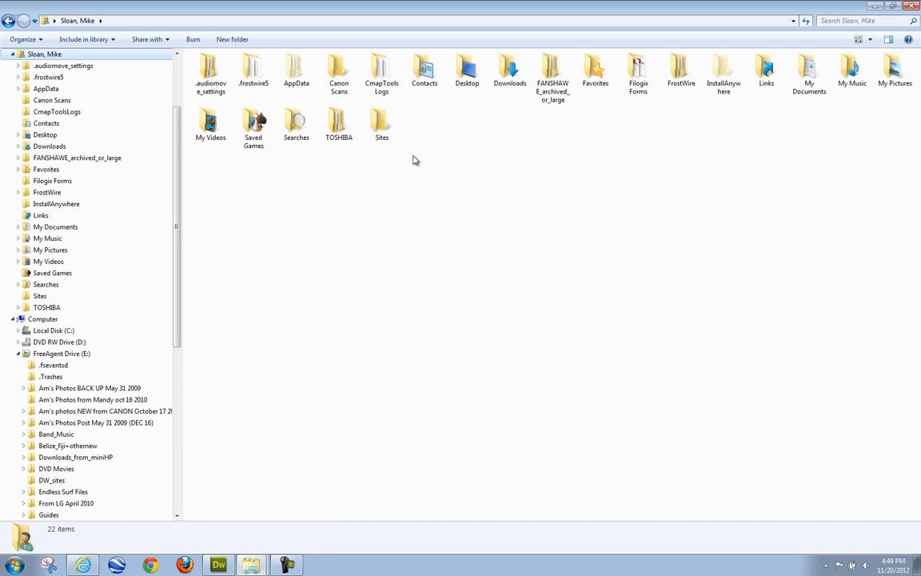
double_click(382, 122)
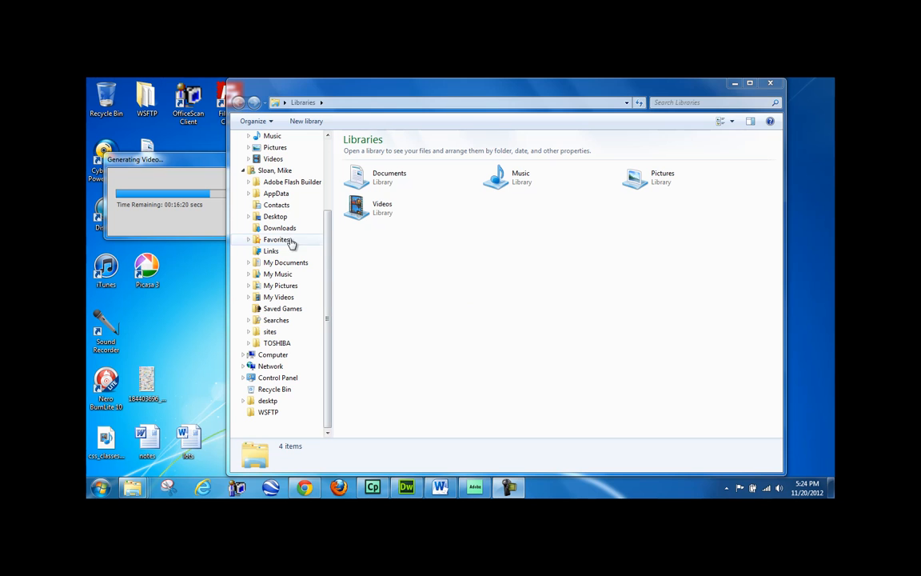
- Rename the sites folder on FreeAgent Drive (F:) to Sites
left_click_drag(327, 258, 331, 277)
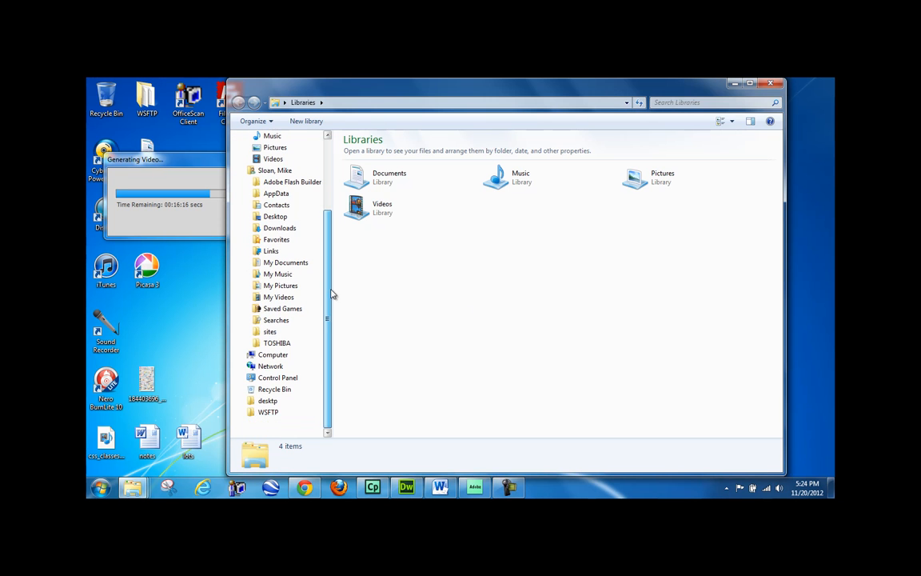
left_click(272, 355)
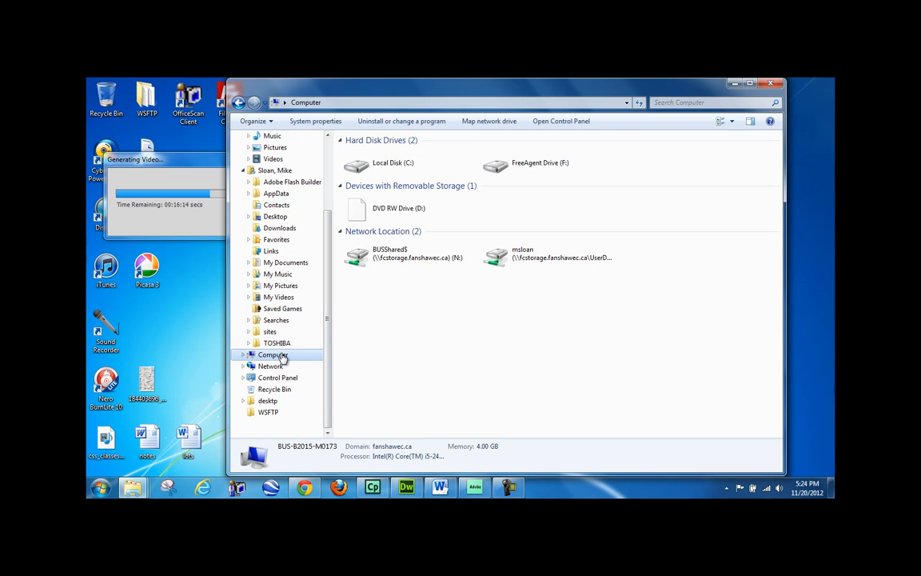
left_click(542, 162)
double_click(542, 162)
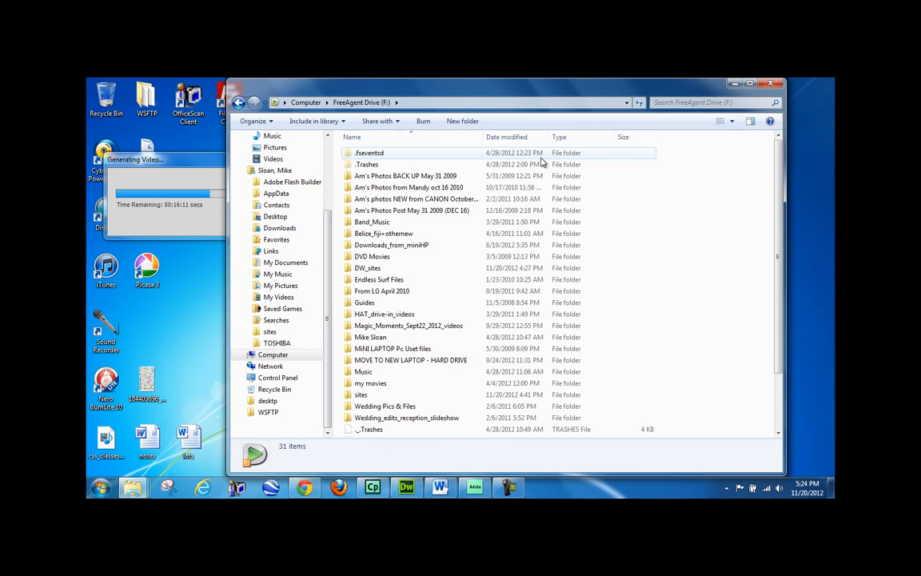
left_click_drag(779, 252, 780, 359)
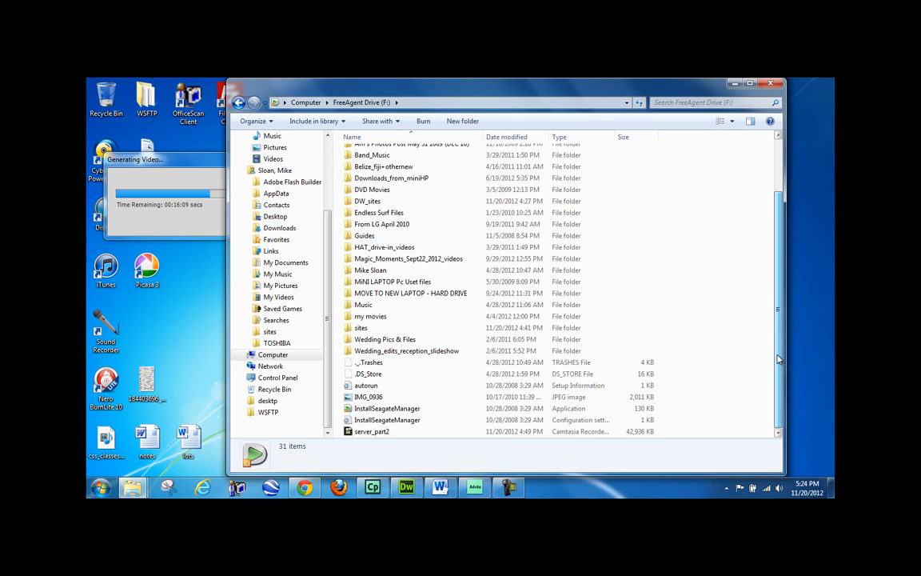
double_click(364, 328)
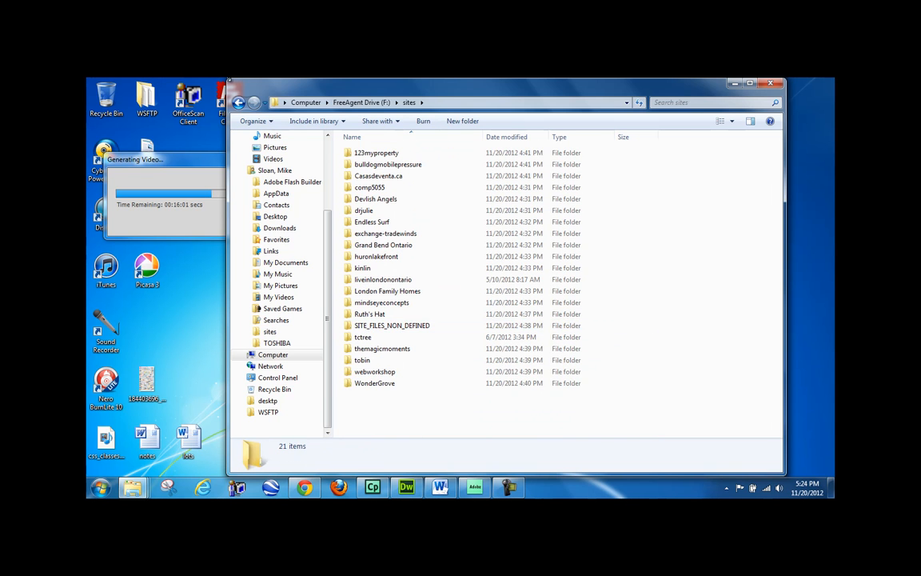
left_click(238, 102)
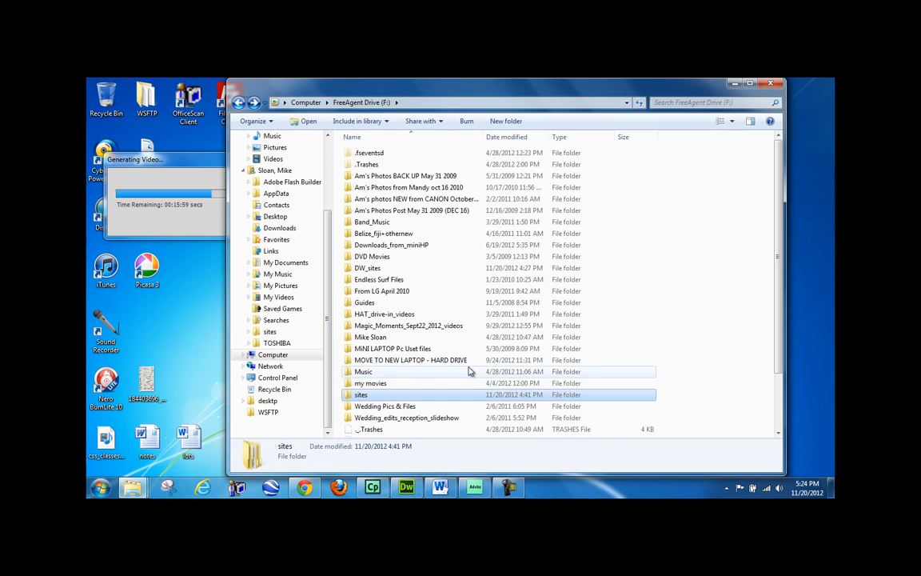
left_click(359, 396)
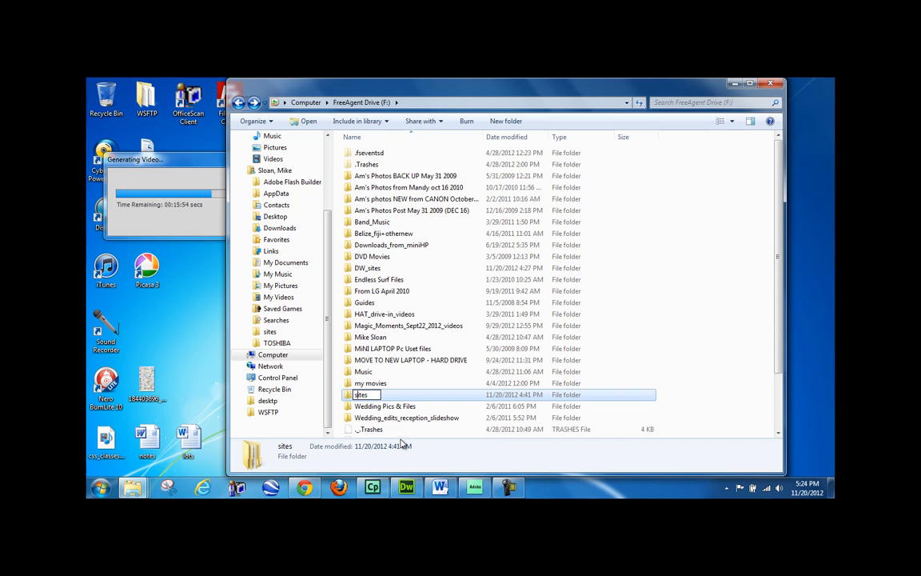
key("BackSpace")
type("S")
key("Return")
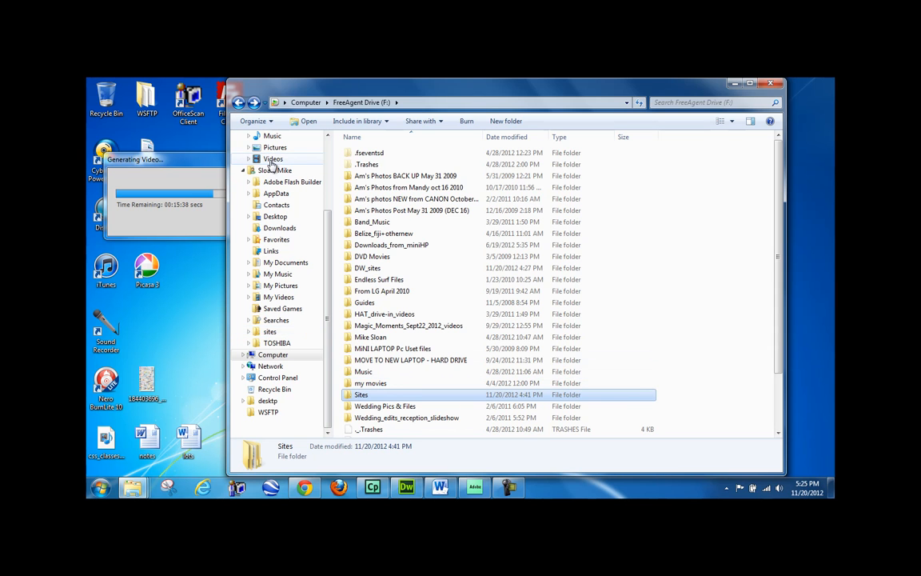
- Rename the home folder's sites folder to Sites
left_click(269, 332)
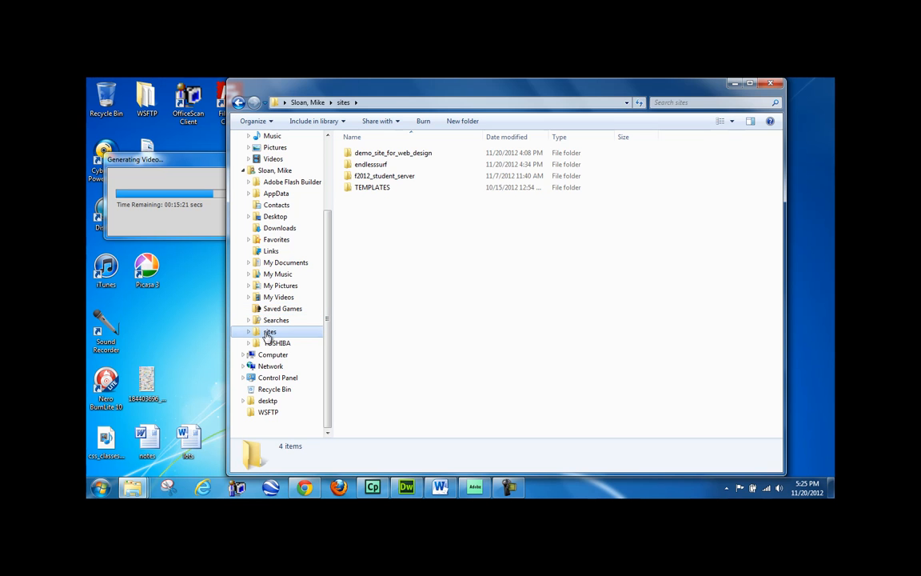
right_click(268, 336)
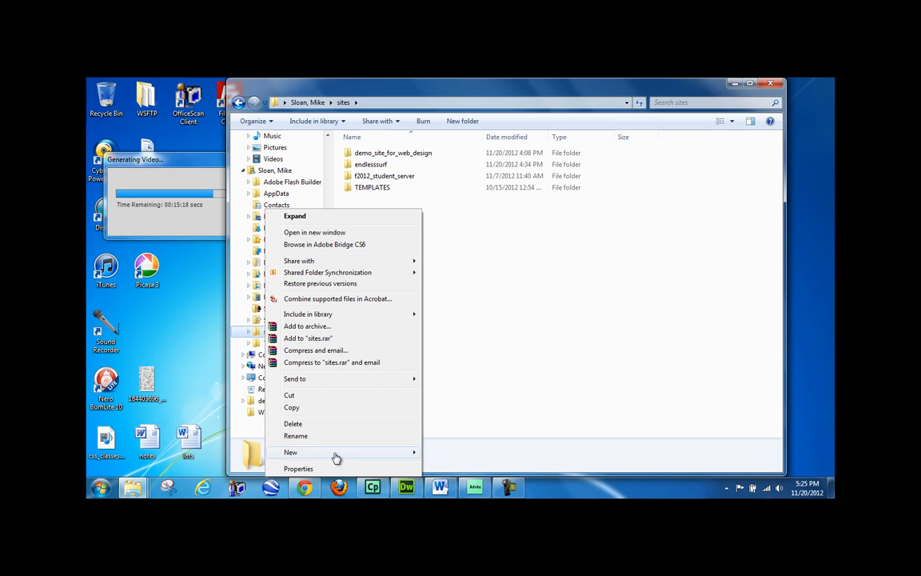
left_click(296, 436)
left_click(268, 332)
key("BackSpace")
type("Sites")
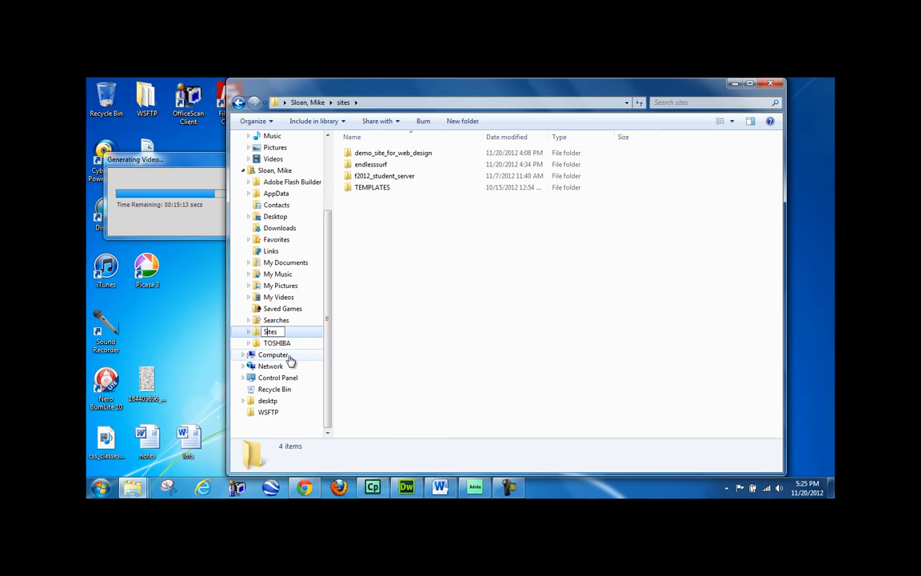
key("Return")
- Open FreeAgent Drive (F:) and the home Sites folder to bring the site folders across
left_click(284, 355)
double_click(520, 156)
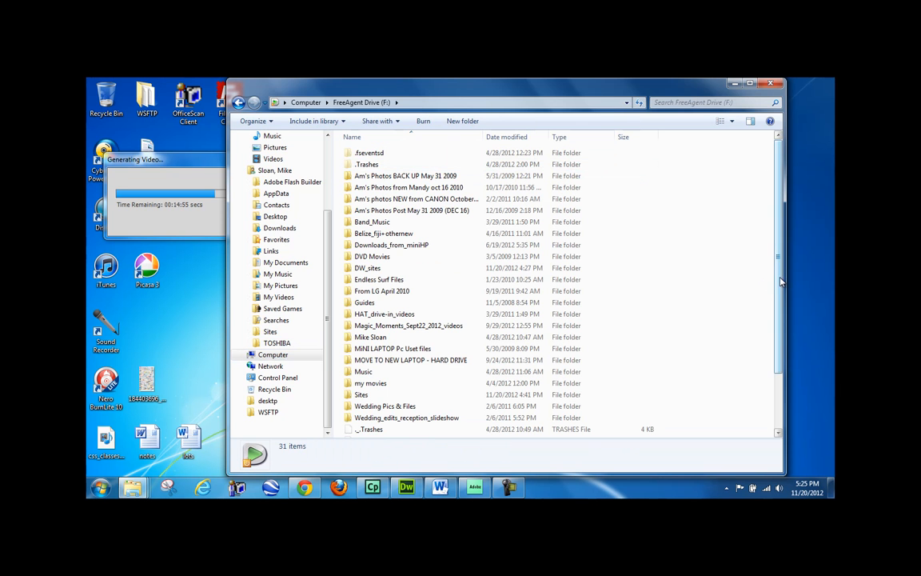
left_click_drag(778, 293, 778, 345)
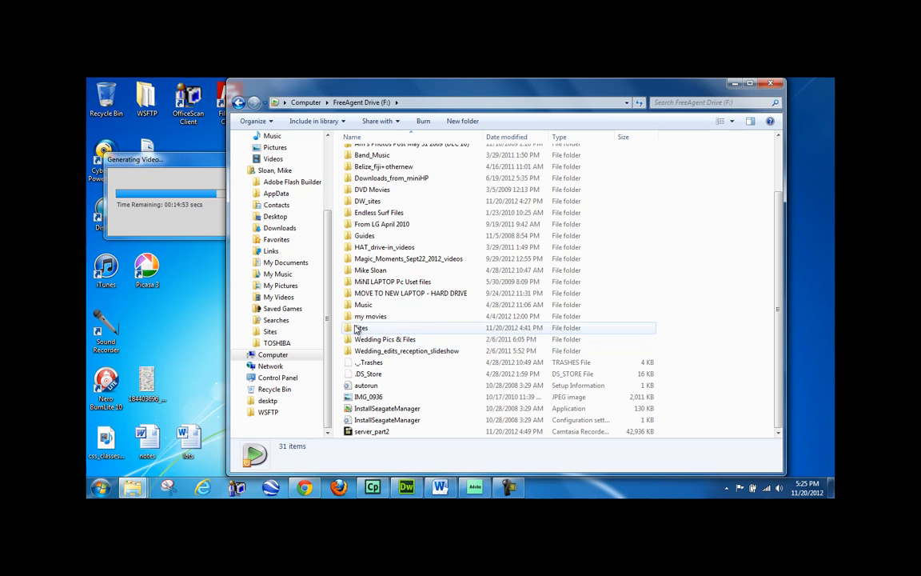
mouse_move(358, 333)
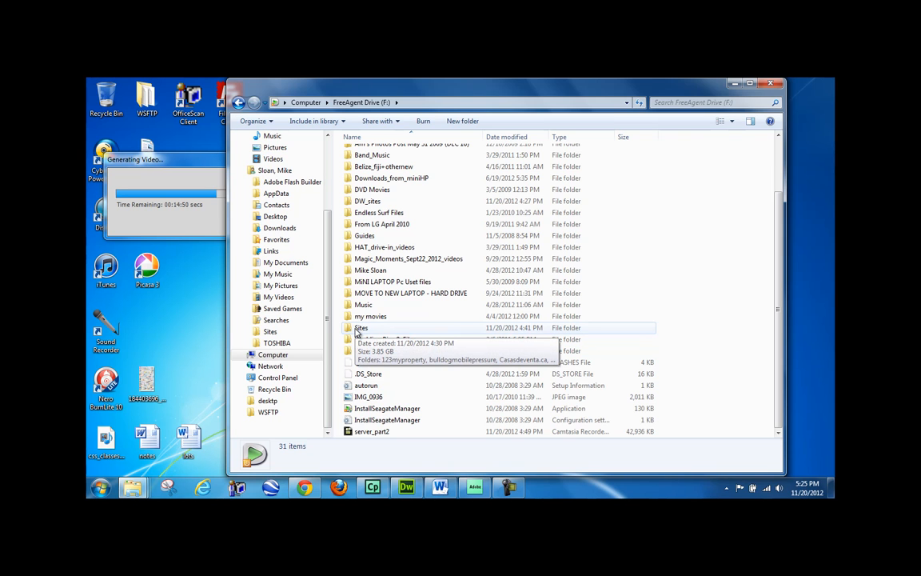
left_click(272, 331)
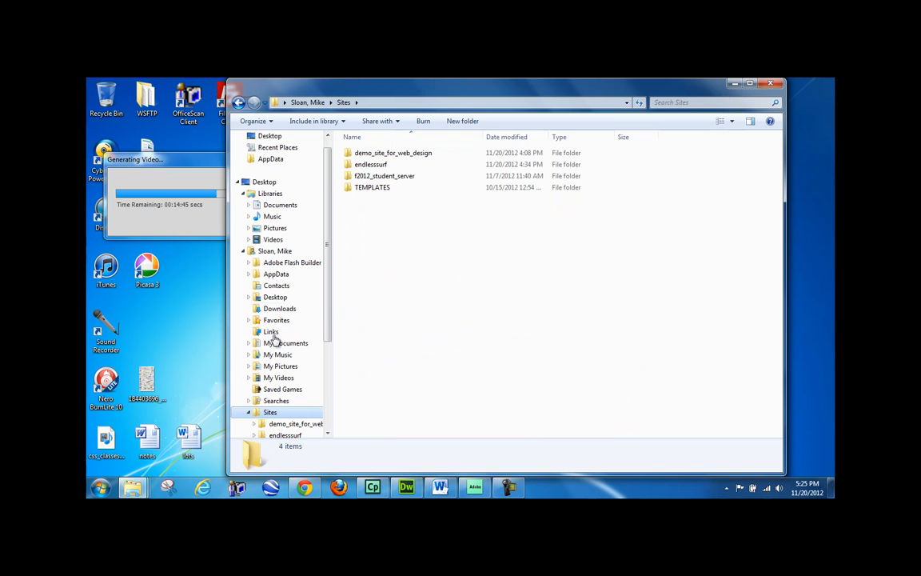
mouse_move(384, 192)
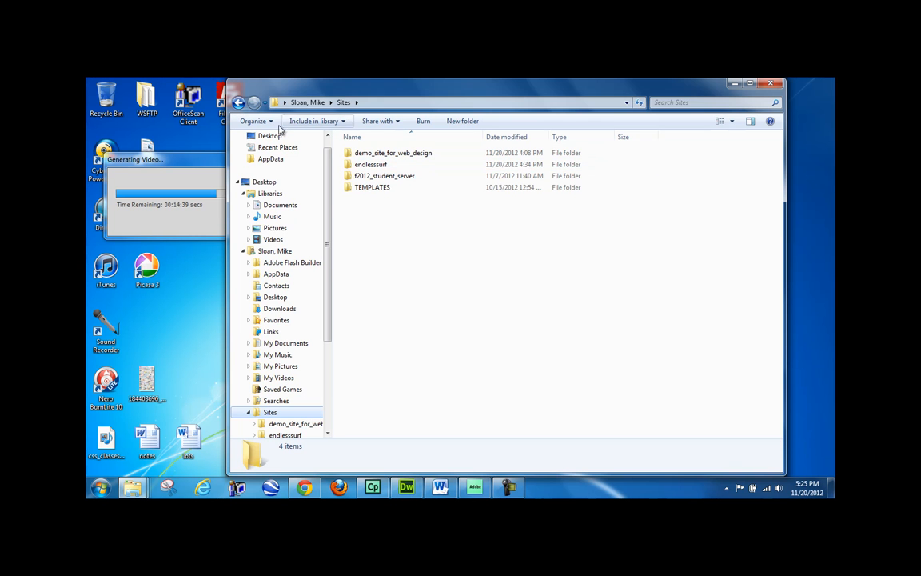
left_click(239, 102)
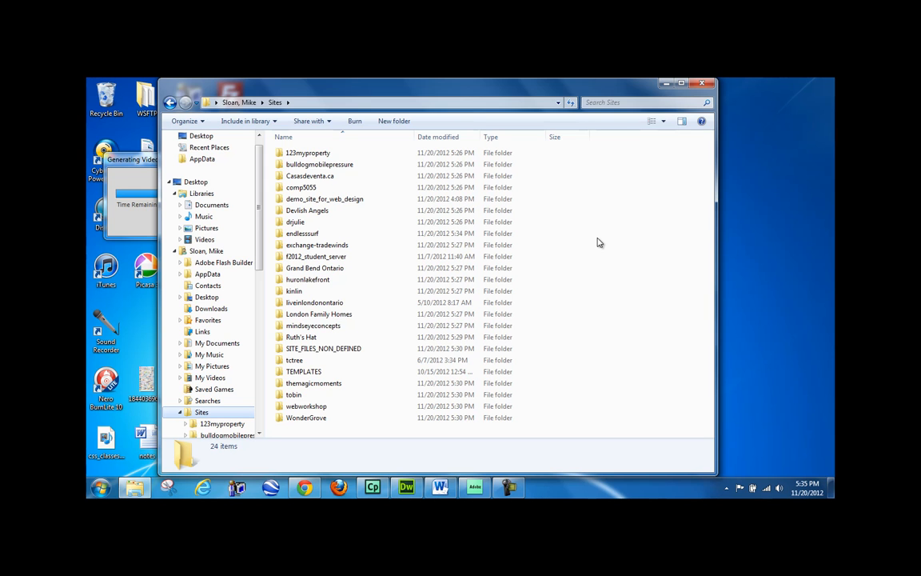
- Check the copied site folders, select demo_site_for_web_design, and return to Dreamweaver
left_click(355, 154)
left_click(347, 165)
left_click(341, 176)
left_click(333, 188)
left_click(333, 199)
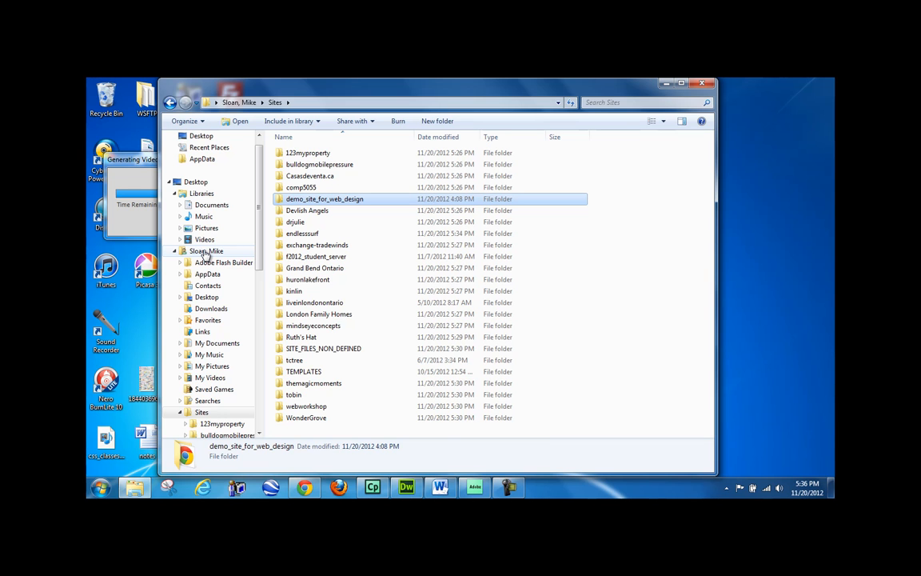
left_click(406, 488)
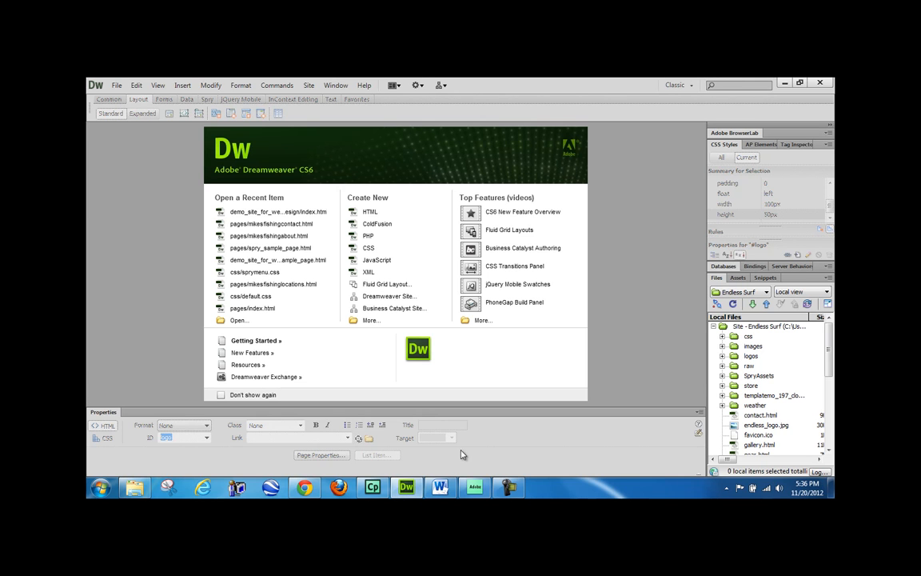
- From Manage Sites, start Import Site and select every .ste file in F:\DW_sites, 123myproperty through Wondergrove
left_click(748, 293)
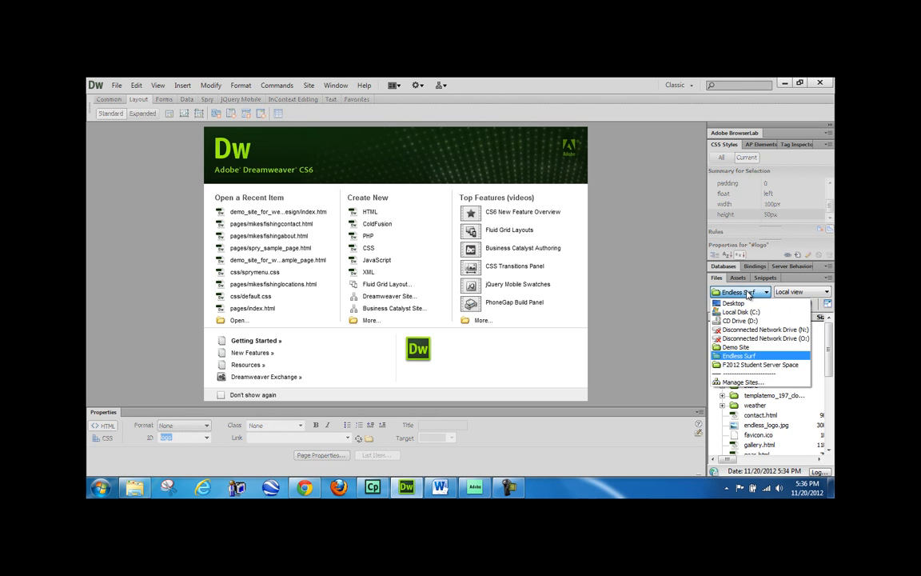
left_click(737, 382)
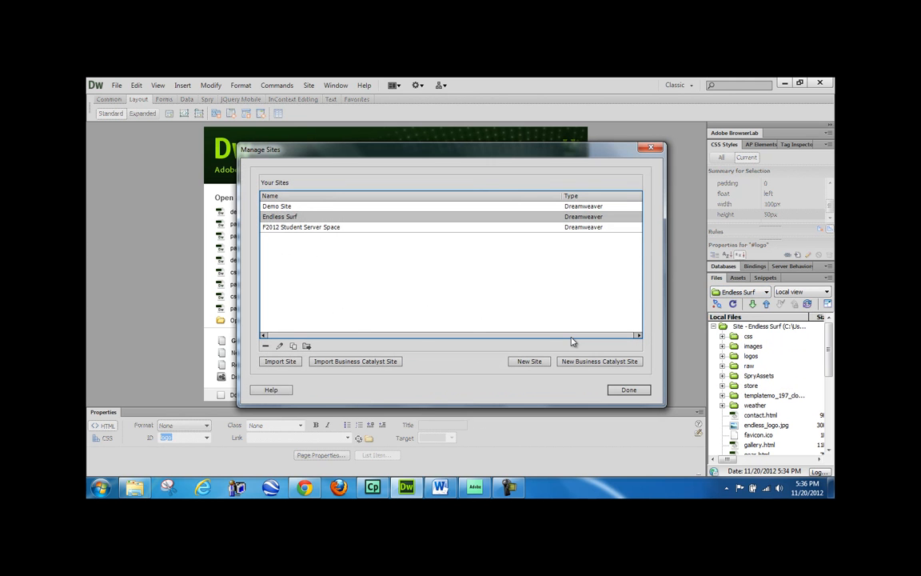
left_click(281, 362)
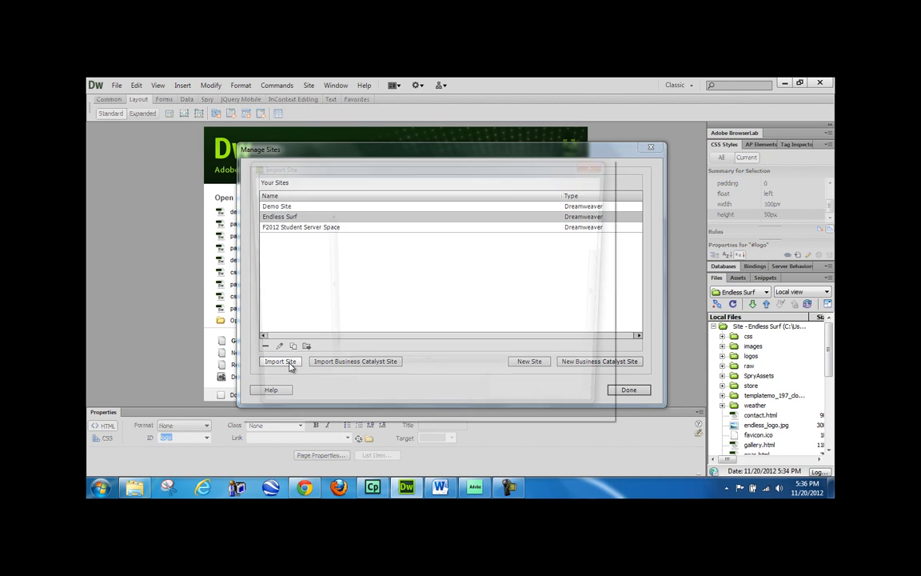
scroll(317, 348, "down", 6)
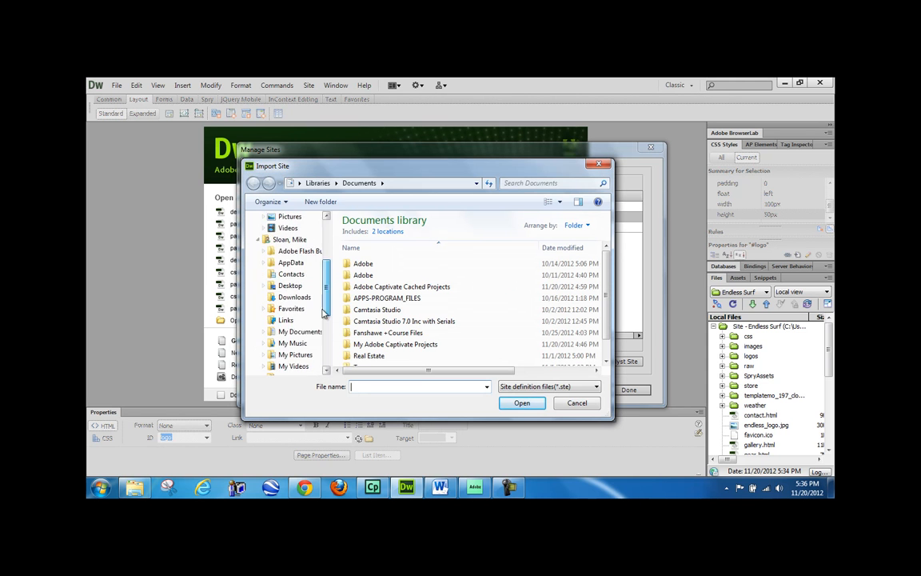
left_click_drag(321, 345, 322, 350)
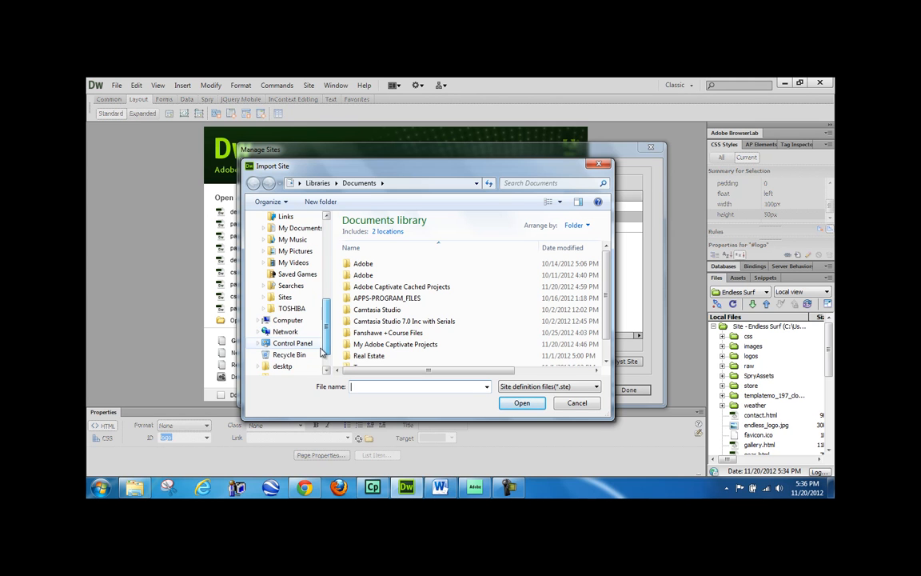
left_click(280, 320)
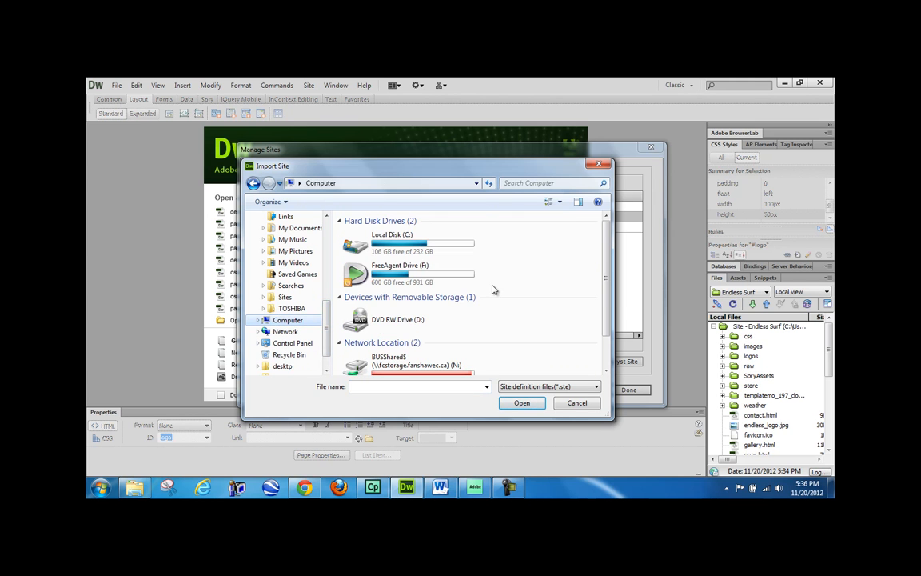
double_click(435, 270)
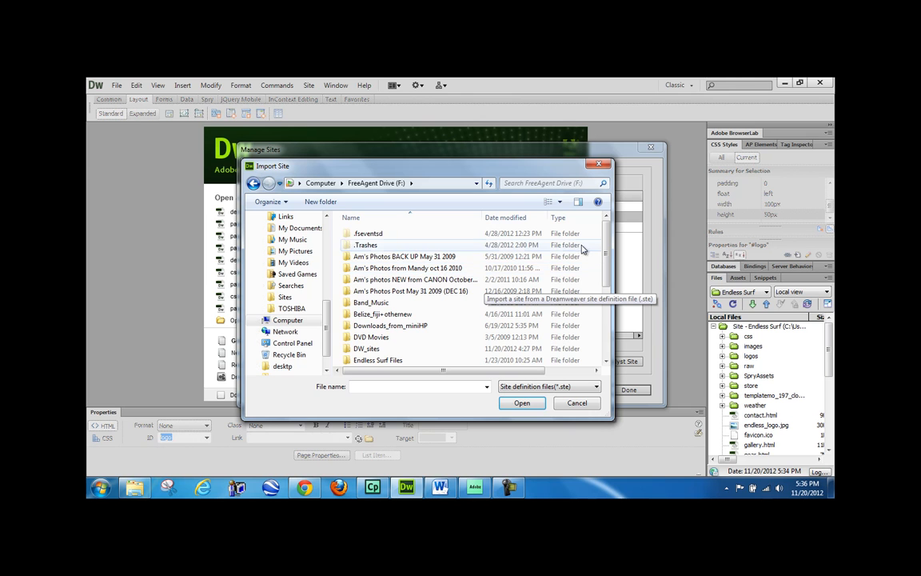
left_click_drag(606, 257, 607, 298)
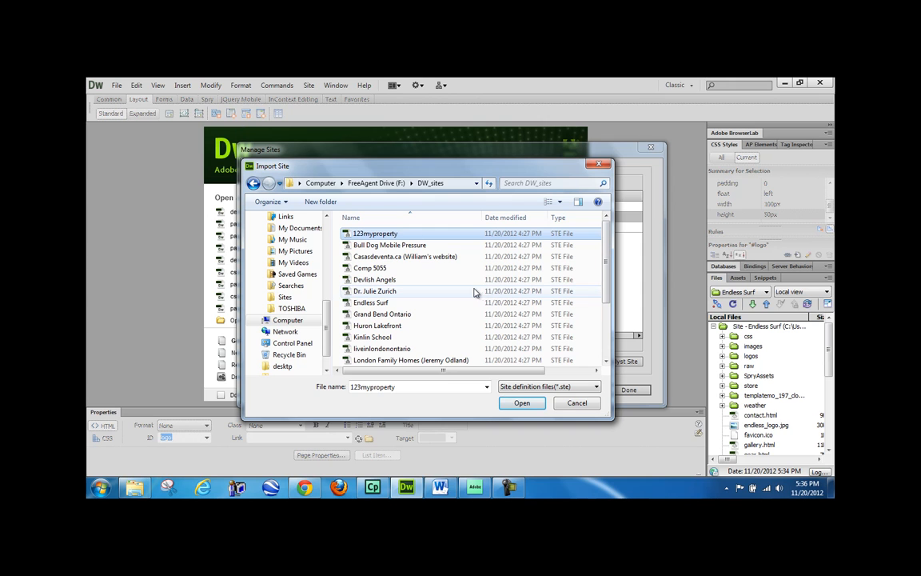
key("shift+Down")
key("shift+Down")
key("shift+Down")
key("shift+Down")
key("shift+Down")
key("shift+Down")
key("shift+Down")
key("shift+Down")
key("shift+Down")
key("shift+Down")
key("shift+Down")
key("shift+Down")
key("shift+Down")
key("shift+Down")
key("shift+Down")
key("shift+Down")
key("shift+Down")
key("shift+Down")
key("shift+Down")
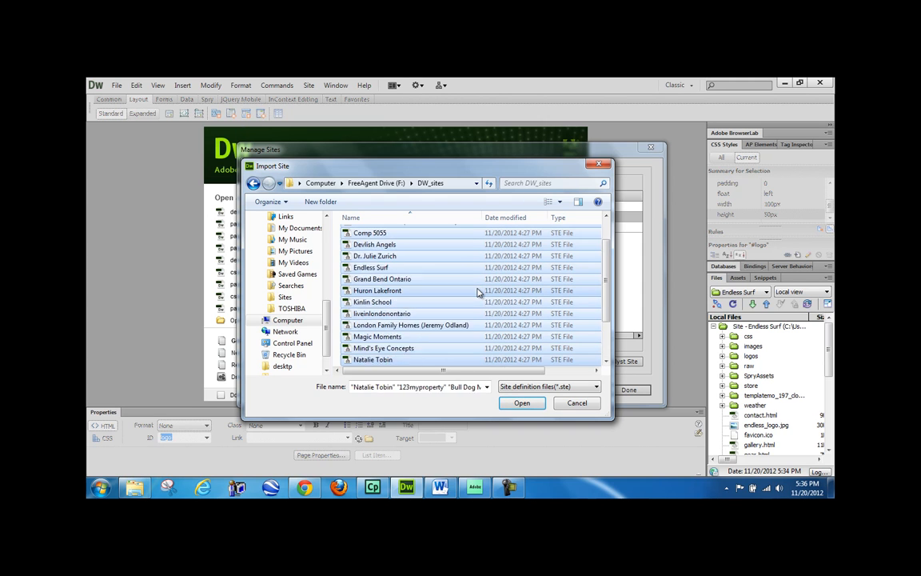
- Import the selected site definitions, giving the duplicate Endless Surf 2 the Desktop's desktp folder as local root
left_click(521, 403)
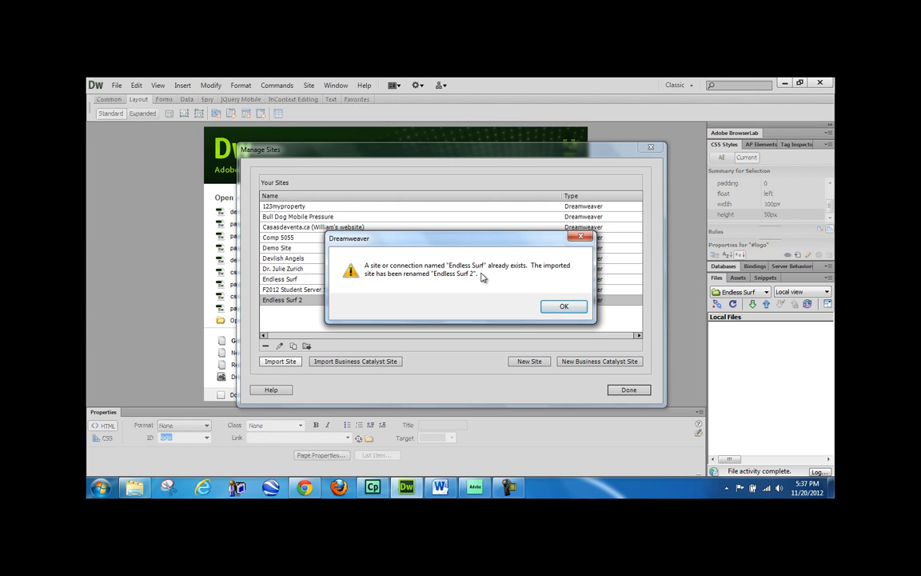
left_click(552, 310)
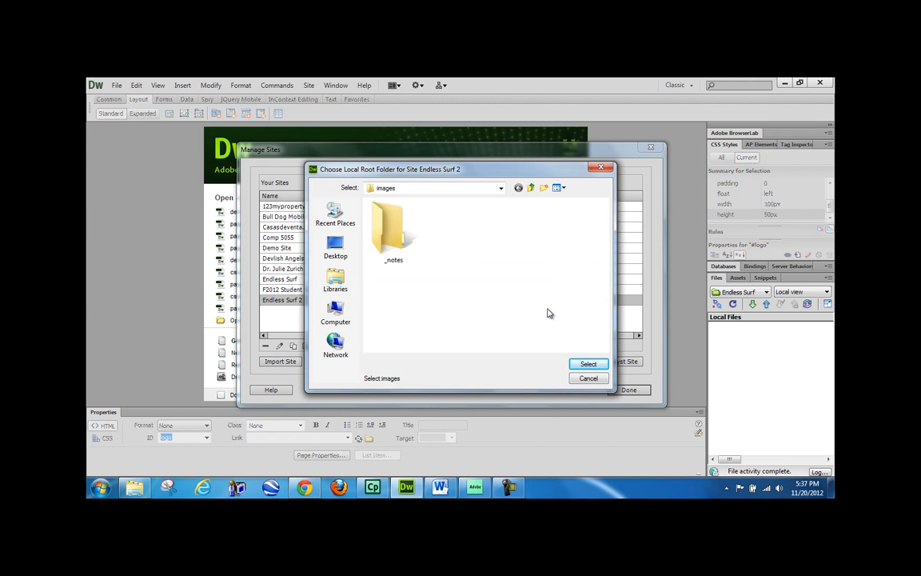
left_click(342, 260)
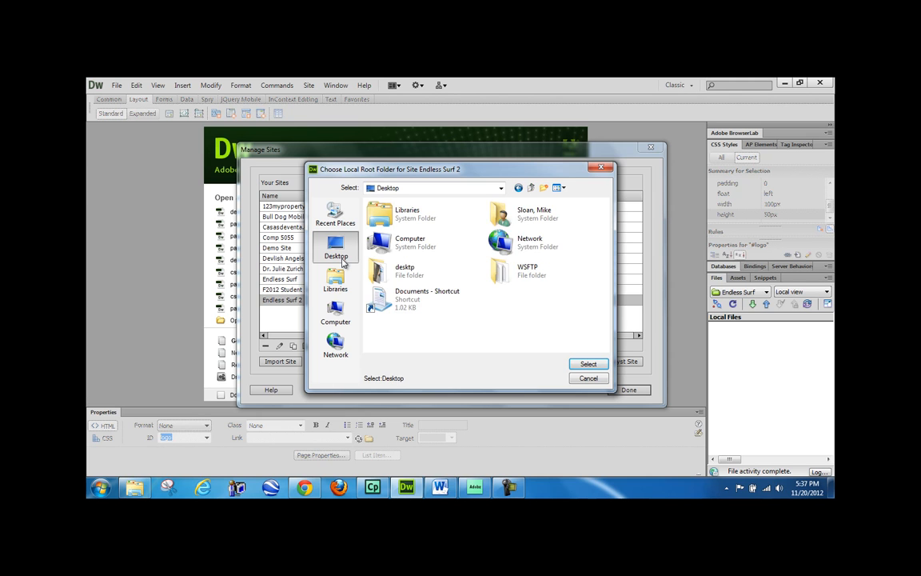
double_click(395, 272)
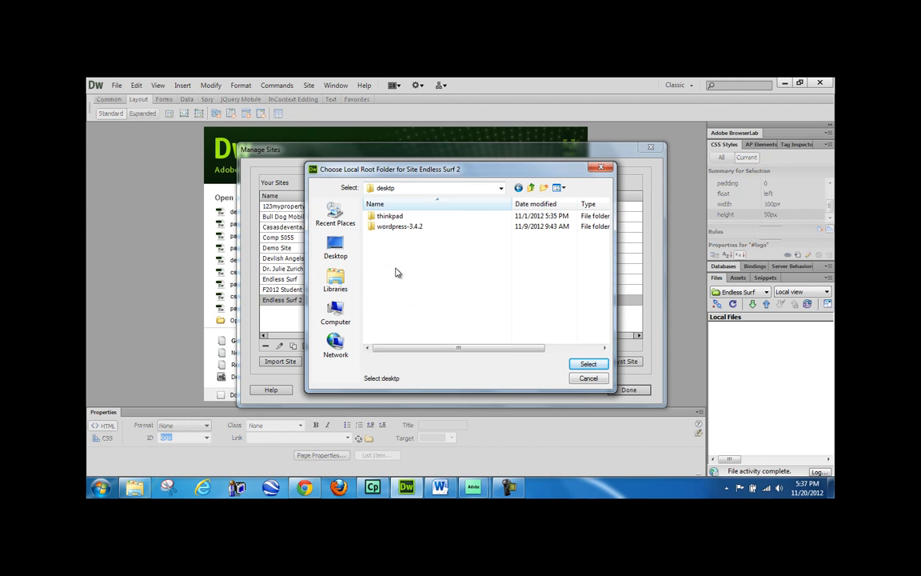
left_click(588, 364)
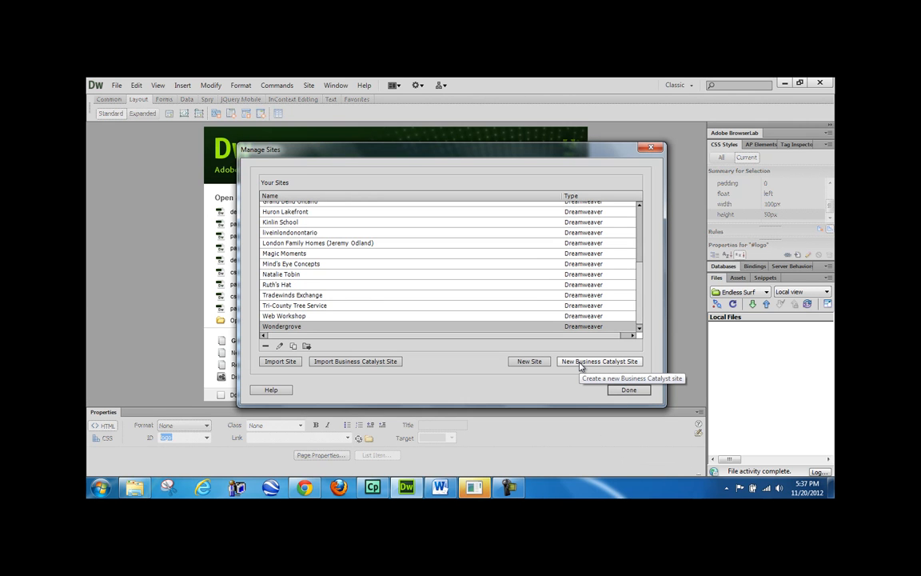
left_click_drag(639, 324, 642, 206)
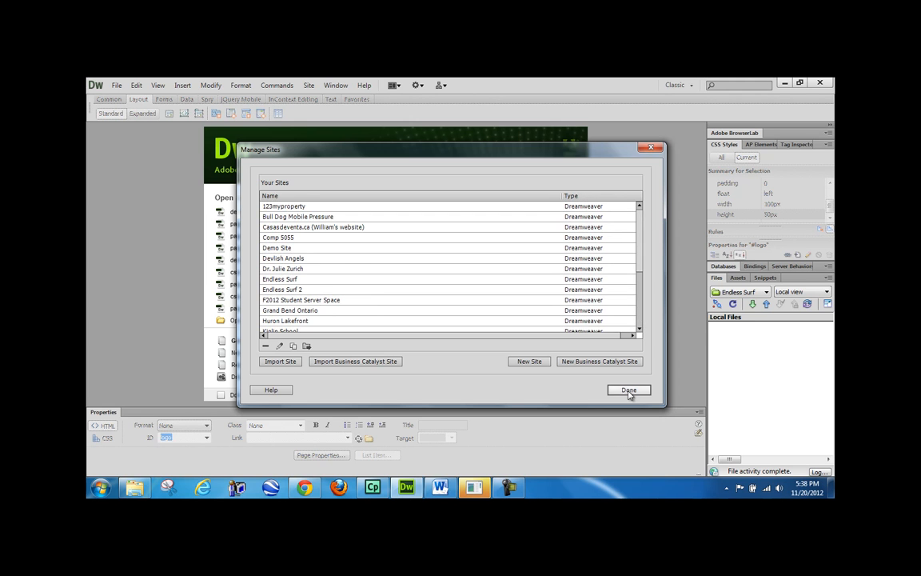
- Delete the duplicate Endless Surf 2 site definition in Manage Sites and close the dialog
left_click(629, 390)
left_click(714, 328)
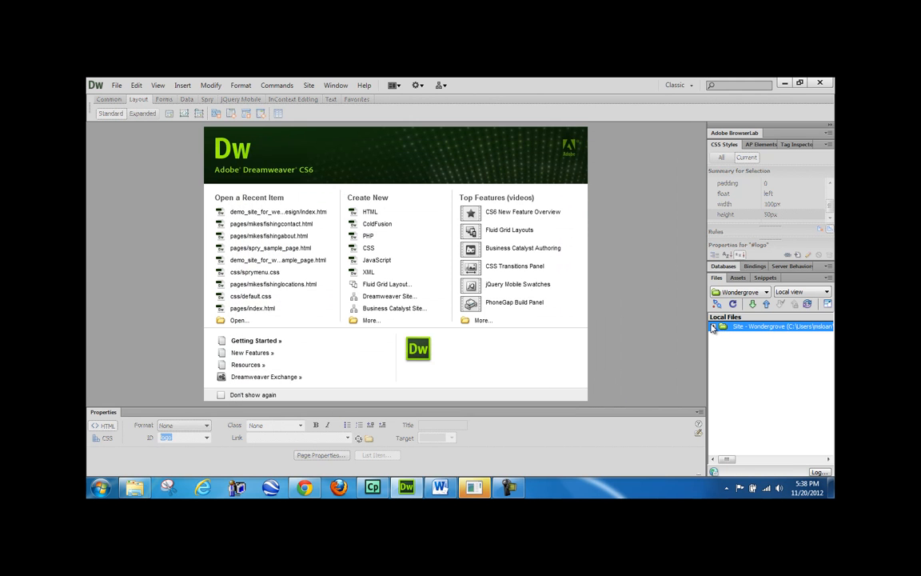
left_click(743, 292)
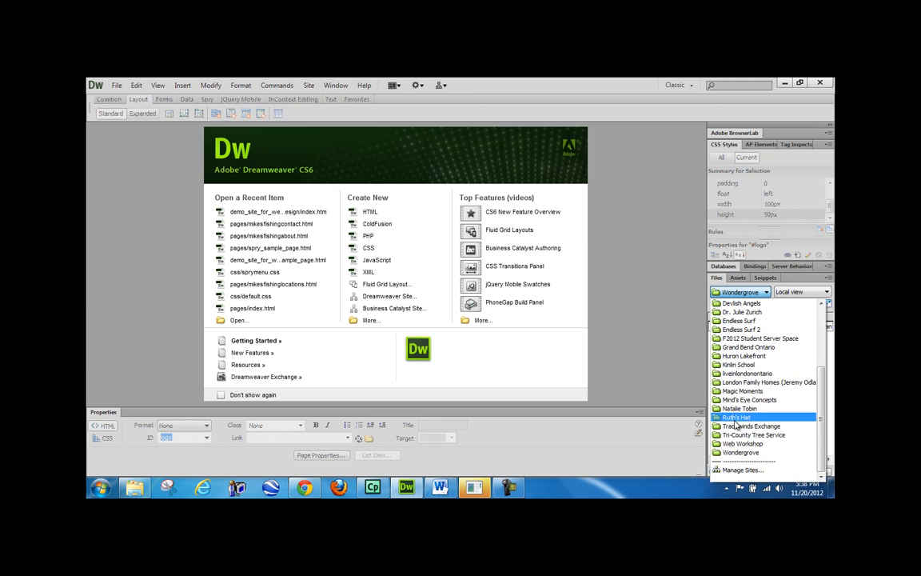
left_click(734, 470)
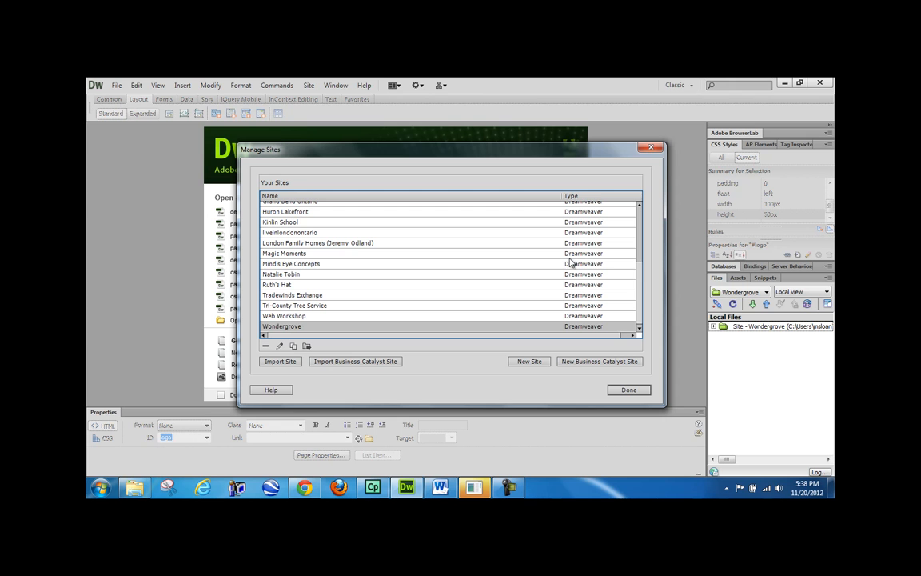
left_click_drag(642, 288, 644, 230)
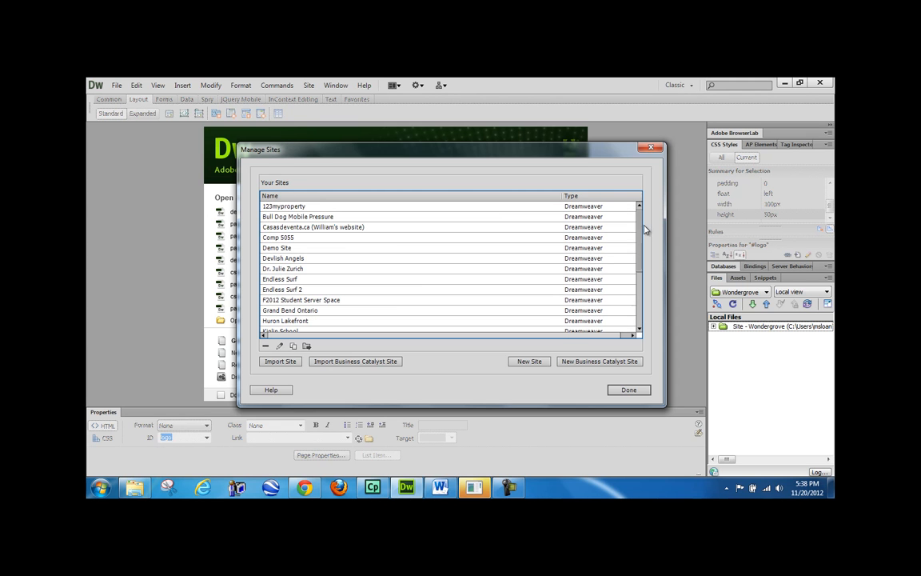
left_click(281, 293)
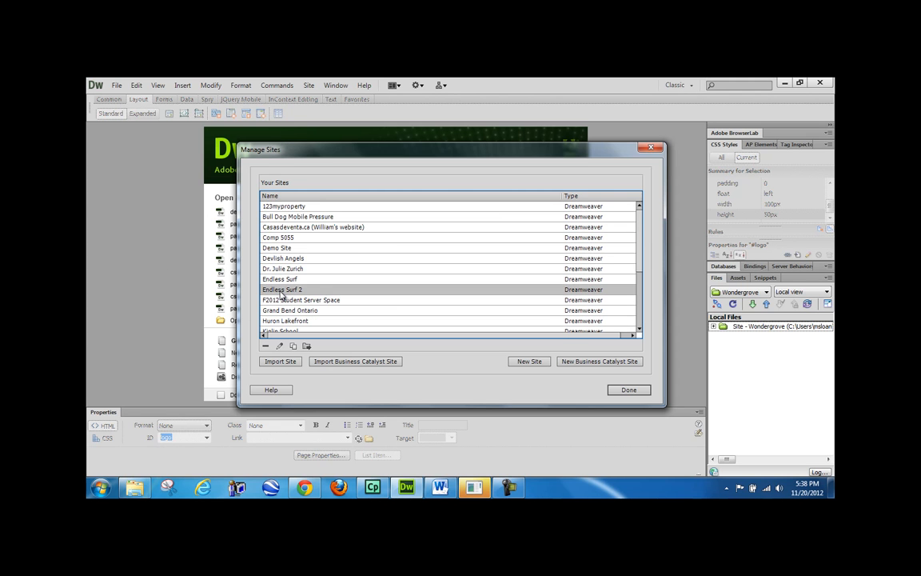
left_click(266, 346)
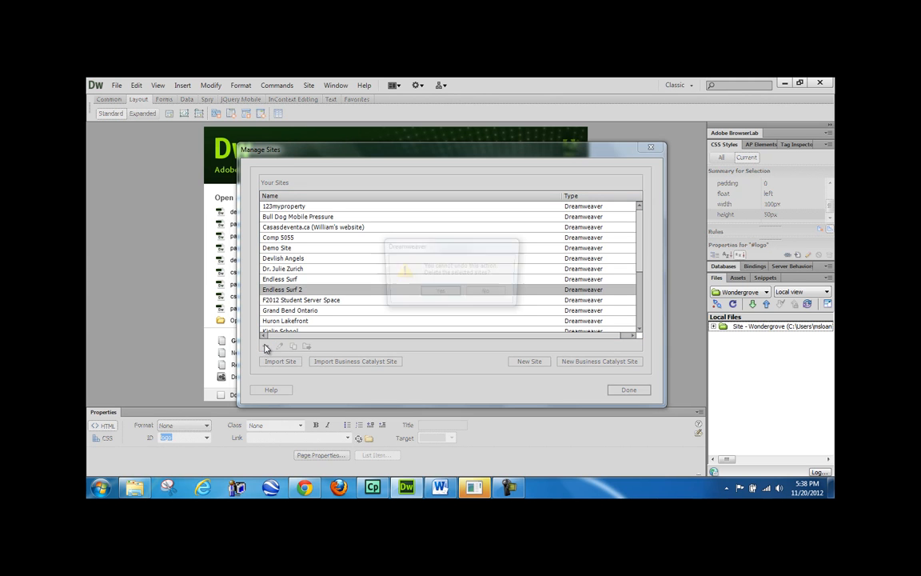
left_click(441, 294)
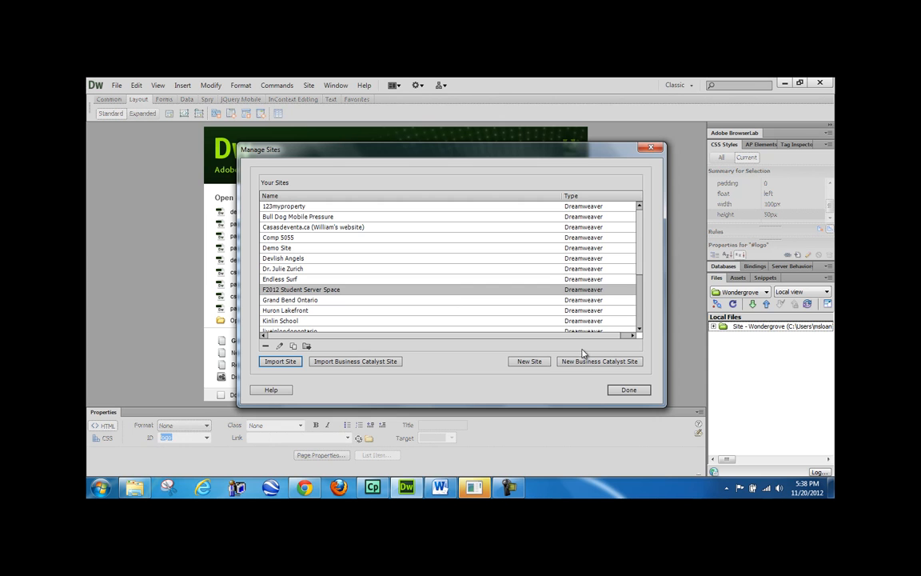
left_click(629, 389)
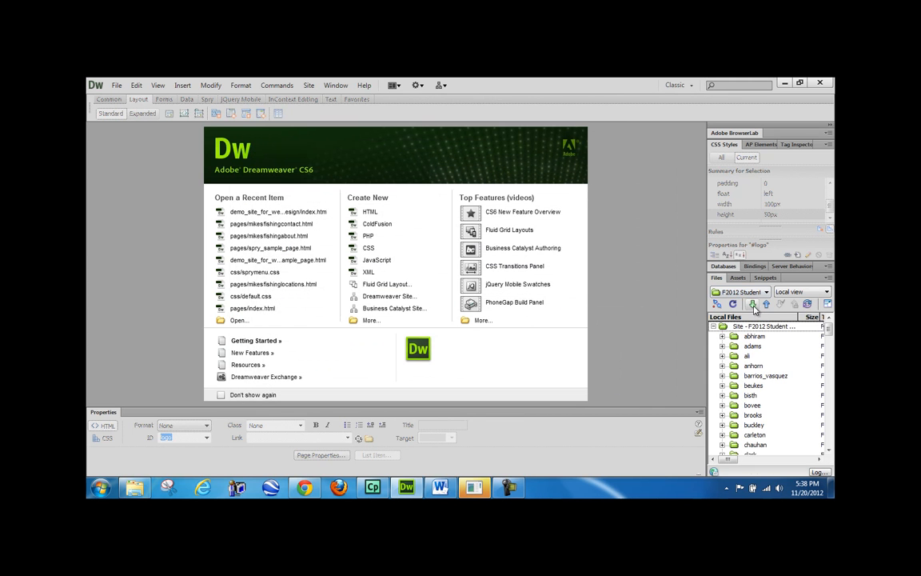
- Switch the Files panel to Ruth's Hat, expand its site root, and bring Manage Sites back up
left_click(754, 294)
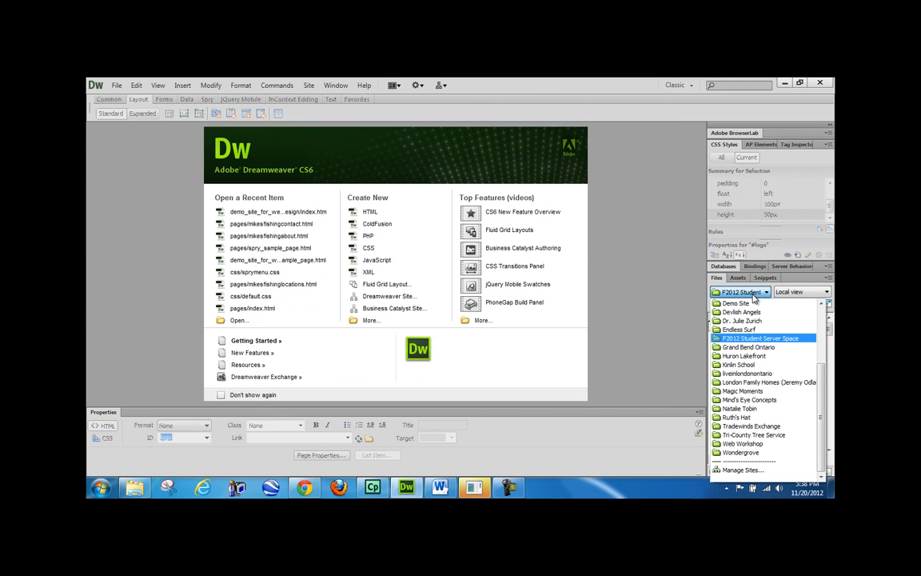
left_click(753, 418)
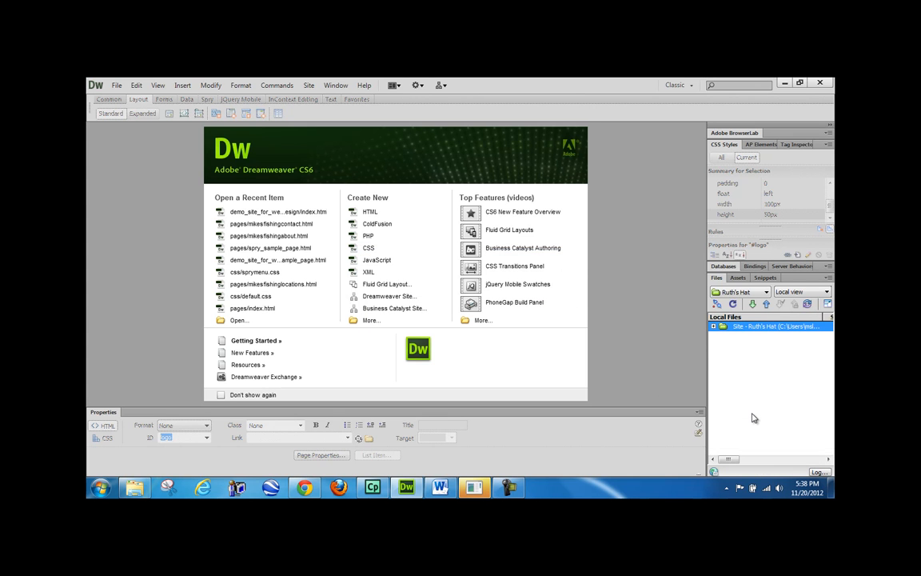
left_click(714, 327)
mouse_move(830, 352)
left_mouse_down()
mouse_move(827, 471)
mouse_move(828, 353)
left_mouse_up()
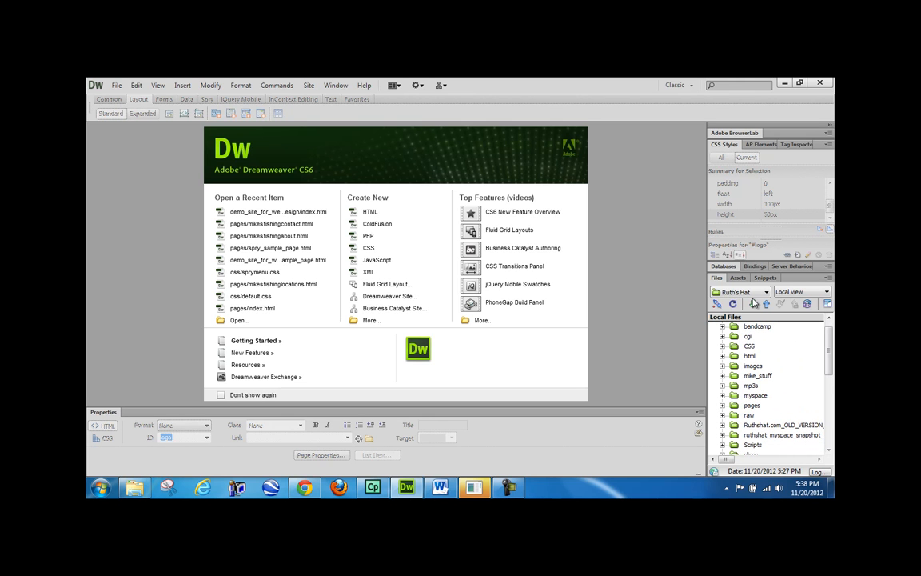
left_click(751, 292)
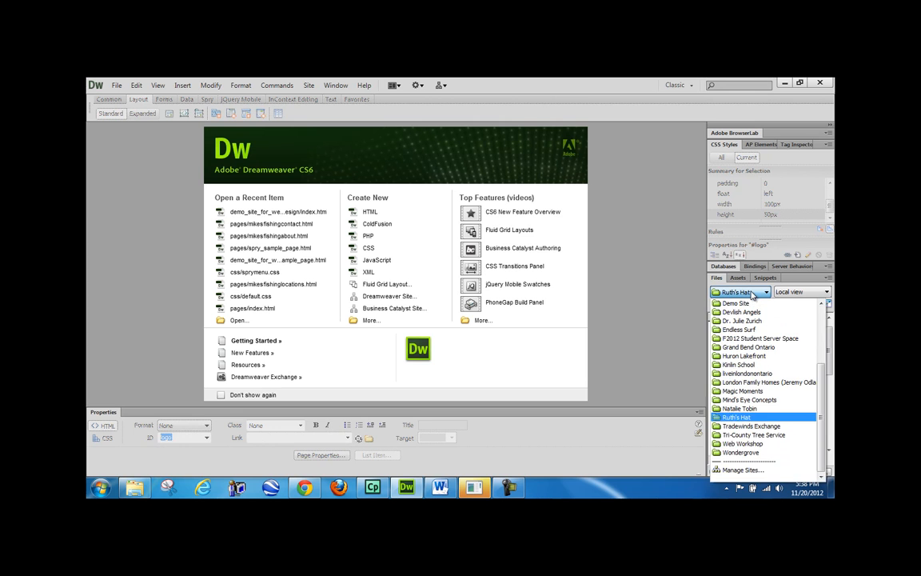
left_click(734, 470)
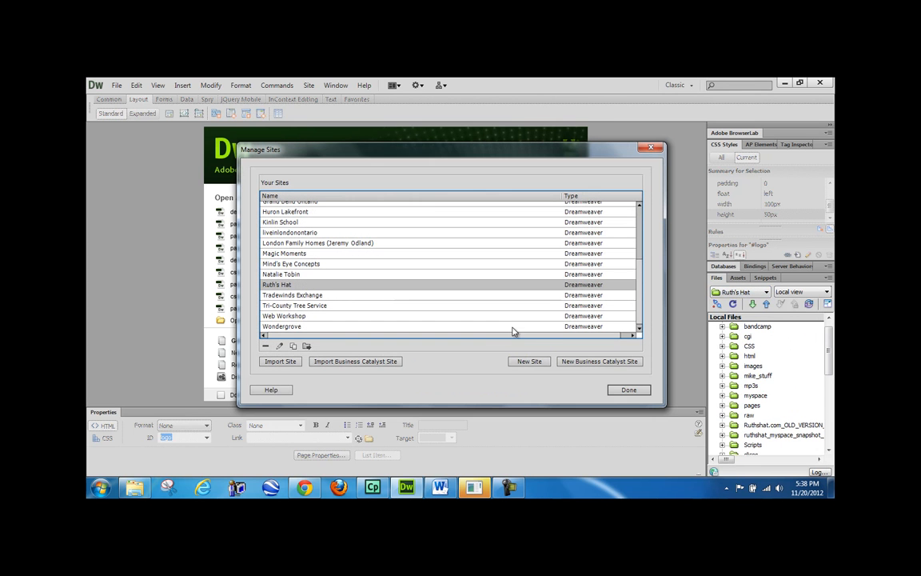
- Open Ruth's Hat's site settings and check its Local Site Folder path ending in Sites\Ruth's Hat\
double_click(328, 286)
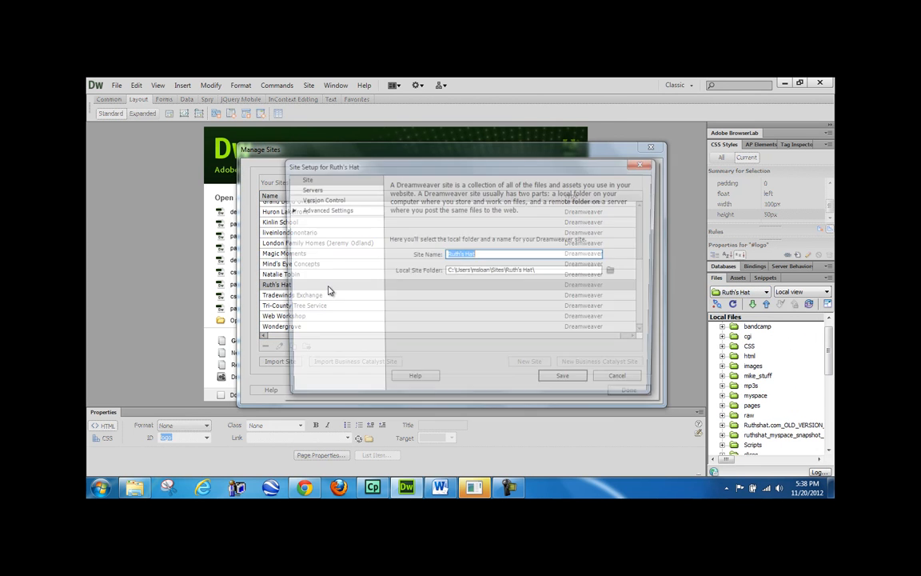
left_click(545, 271)
left_click_drag(545, 270, 436, 274)
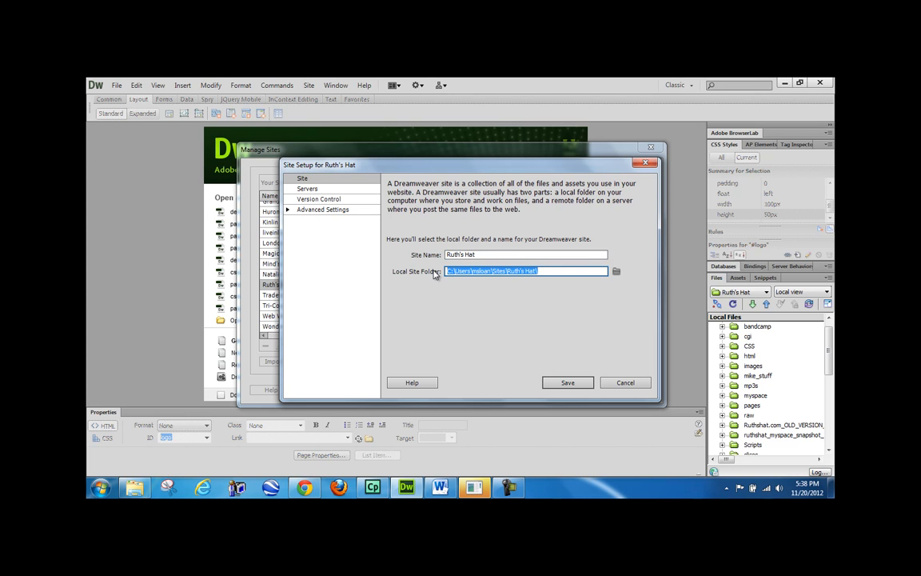
left_click(492, 270)
left_click_drag(492, 270, 546, 270)
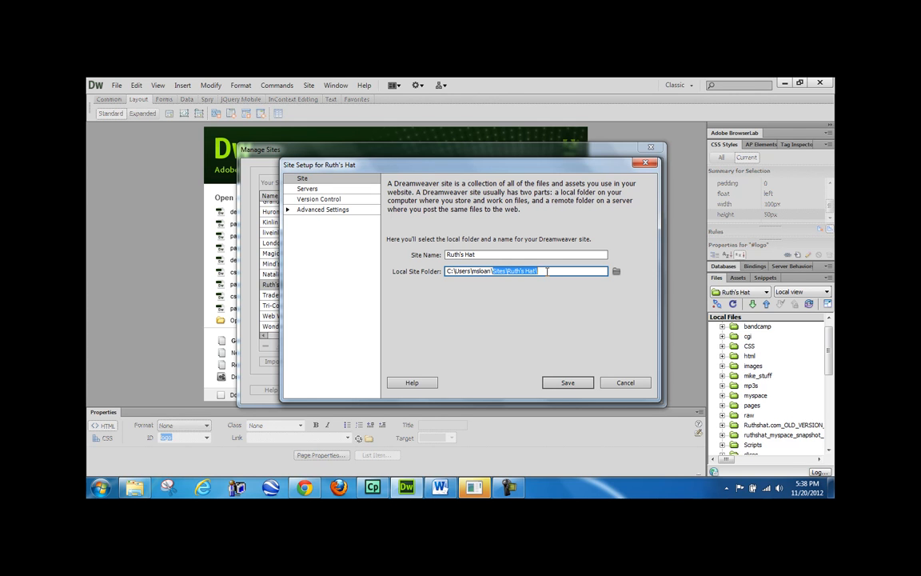
- Test the Remote Server FTP connection successfully, then close the site setup and Manage Sites unchanged
left_click(307, 188)
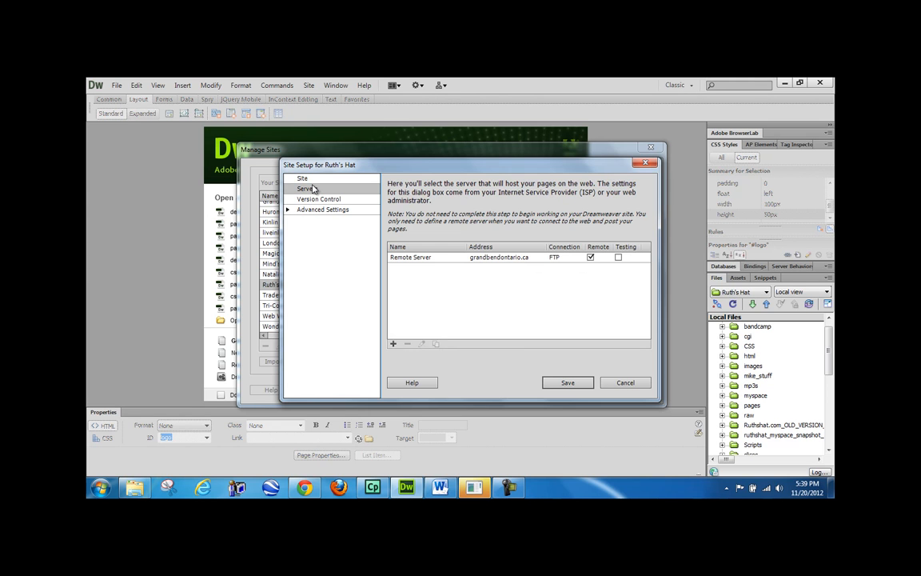
double_click(424, 257)
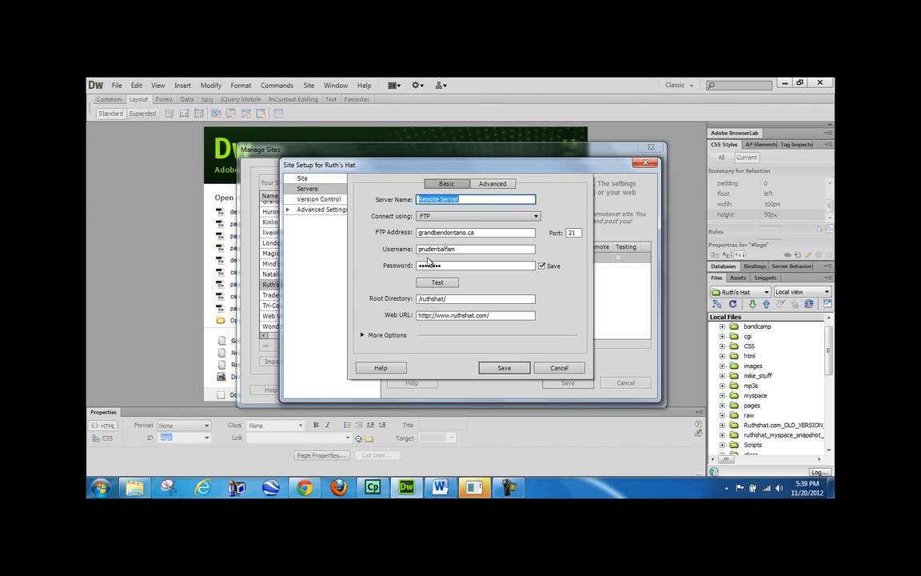
left_click(438, 283)
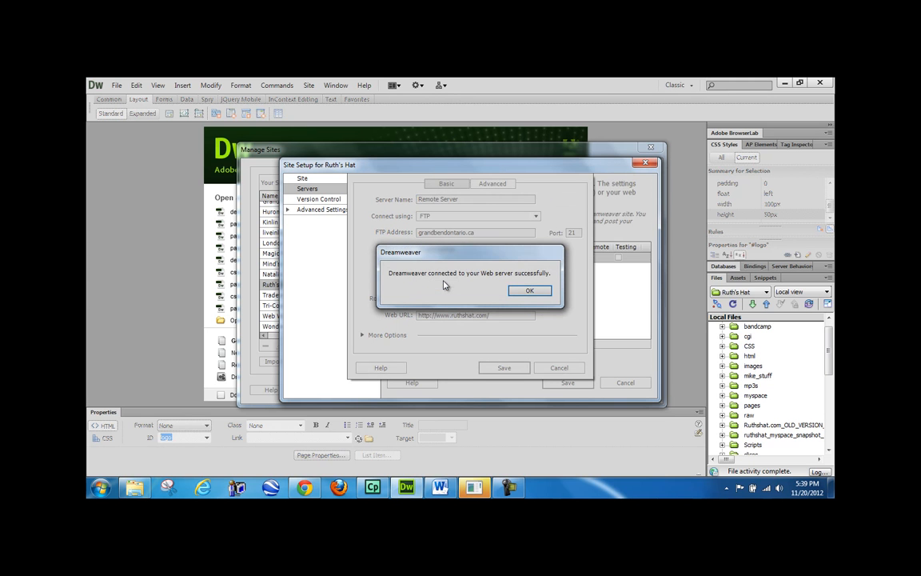
left_click(529, 290)
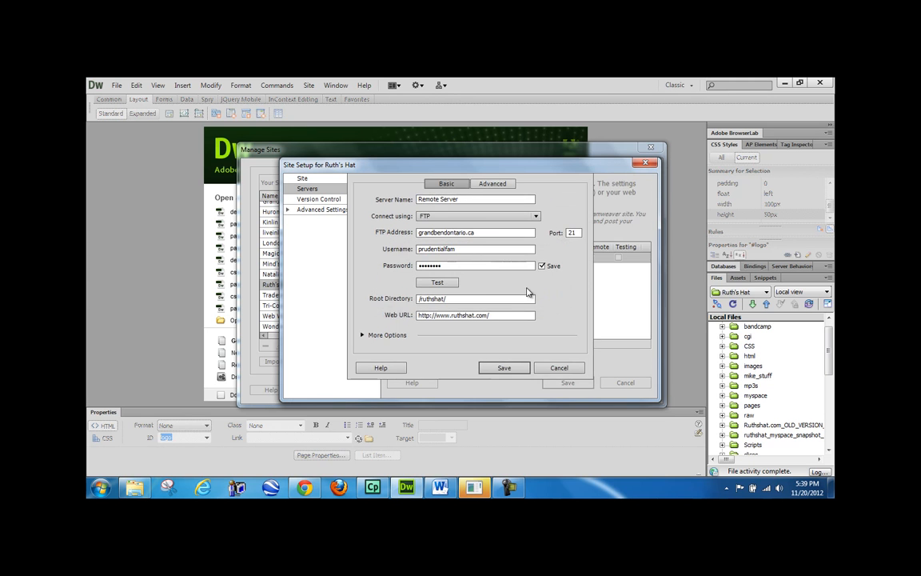
left_click(562, 367)
left_click(618, 384)
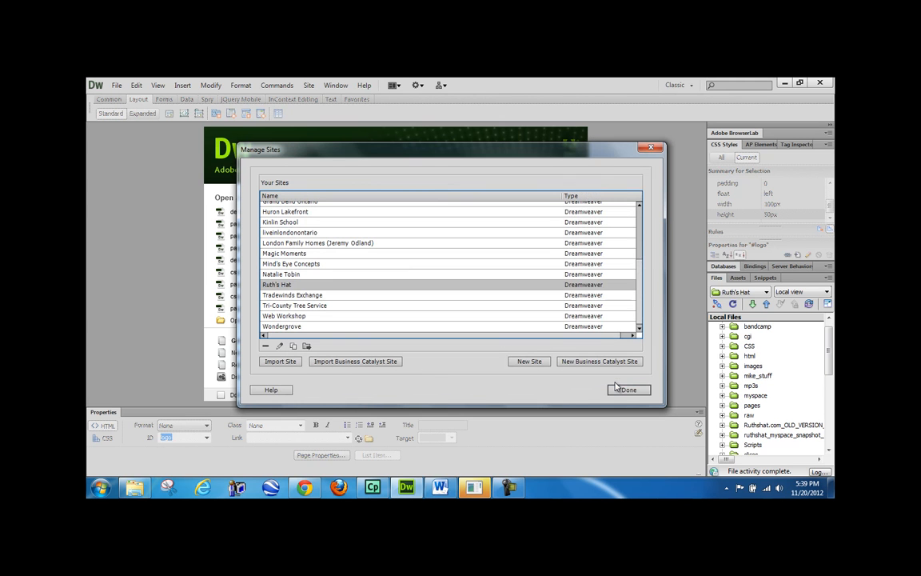
left_click(619, 390)
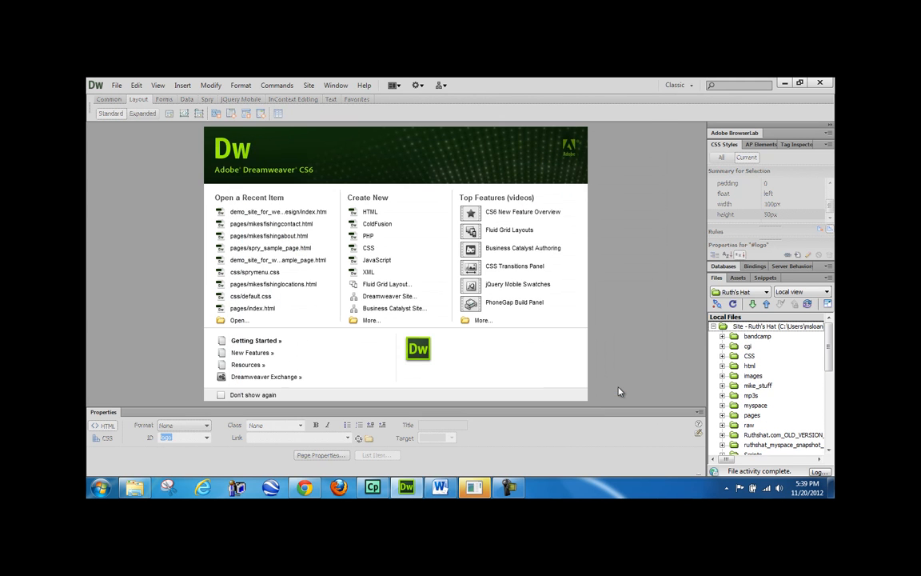
mouse_move(831, 338)
left_mouse_down()
mouse_move(833, 414)
mouse_move(829, 342)
left_mouse_up()
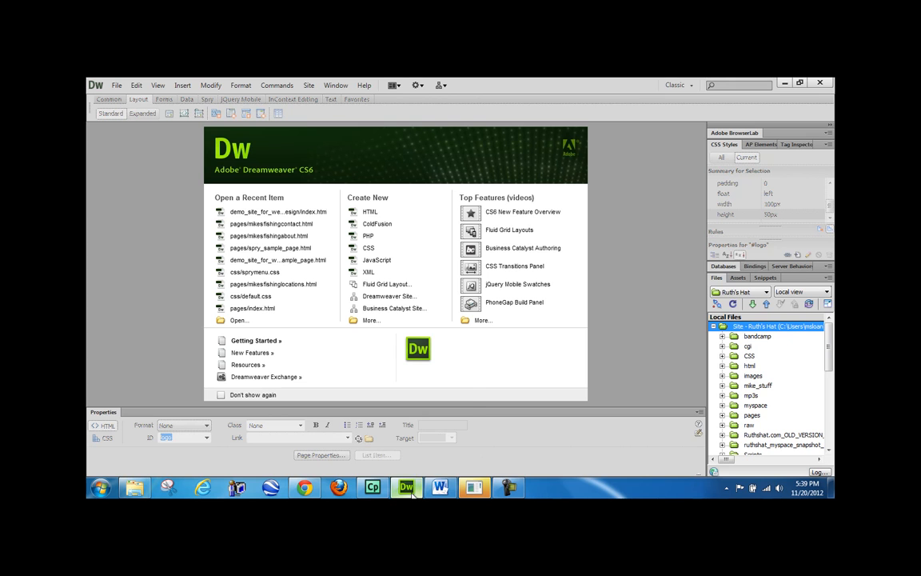
mouse_move(509, 489)
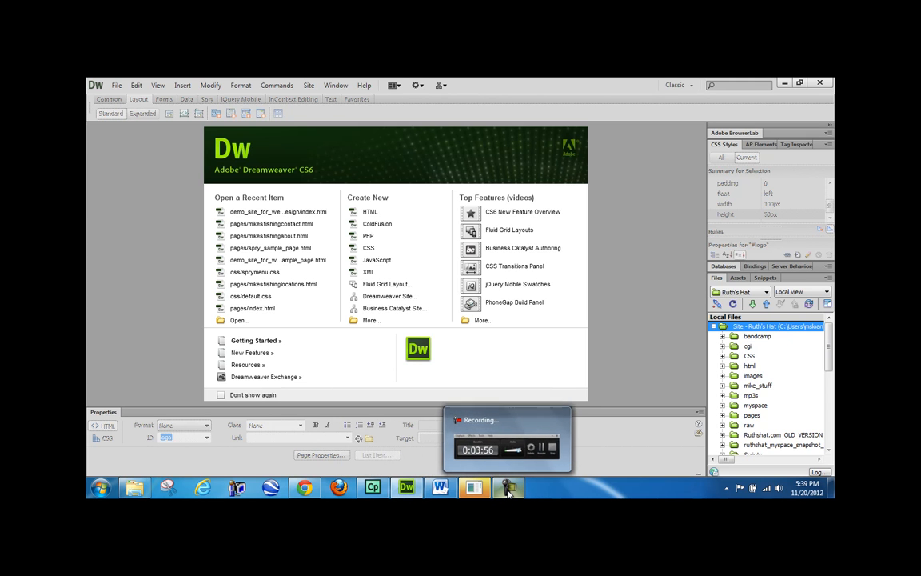
left_click(509, 448)
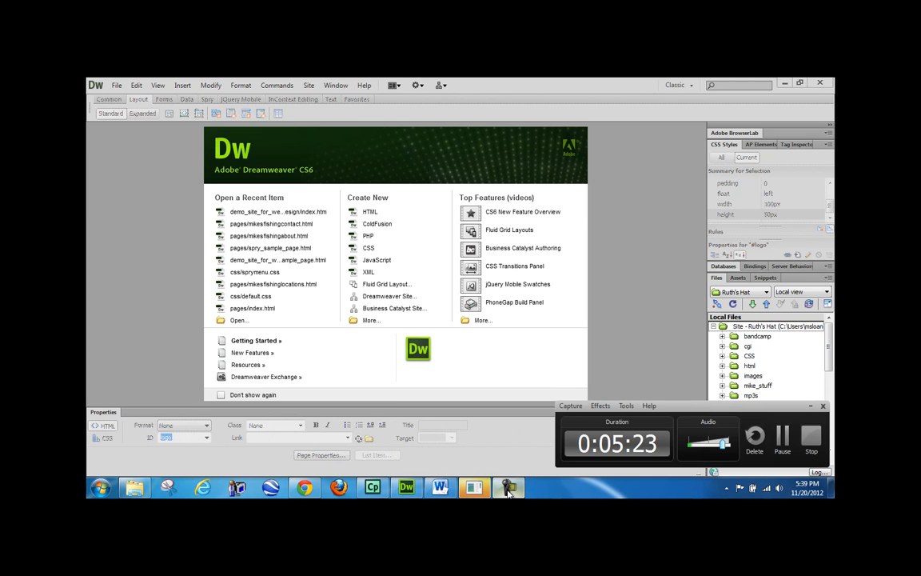